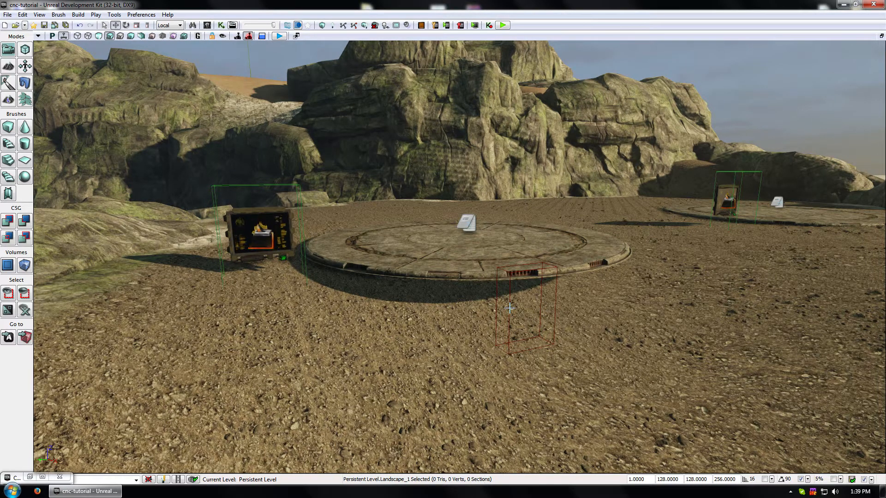
Examine the level's base buildings, the path nodes between them and the landing pads with their outdoor terminals
right_drag(441, 282, 322, 290)
right_drag(508, 302, 548, 303)
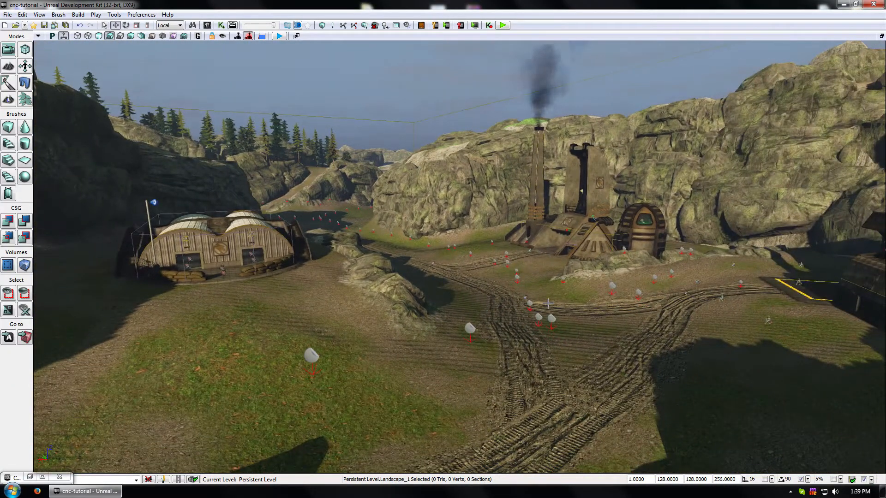
right_drag(696, 431, 632, 426)
drag(631, 426, 411, 318)
click(411, 318)
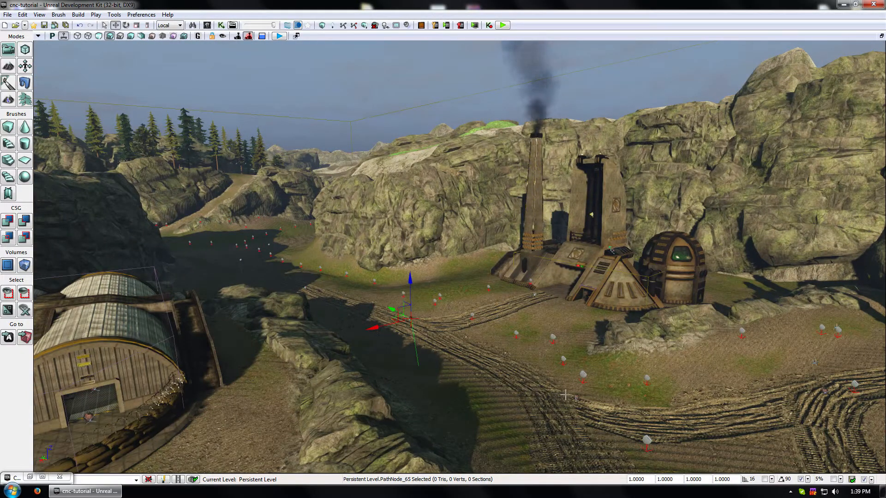
drag(345, 357, 346, 358)
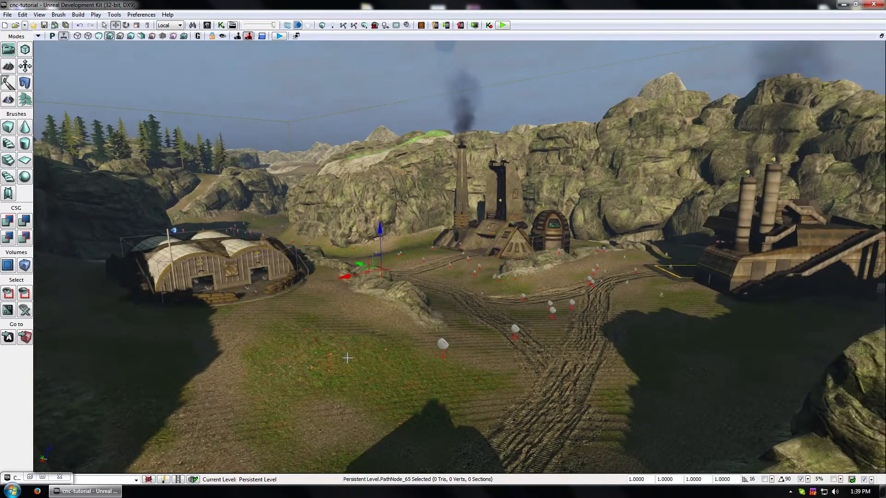
click(468, 338)
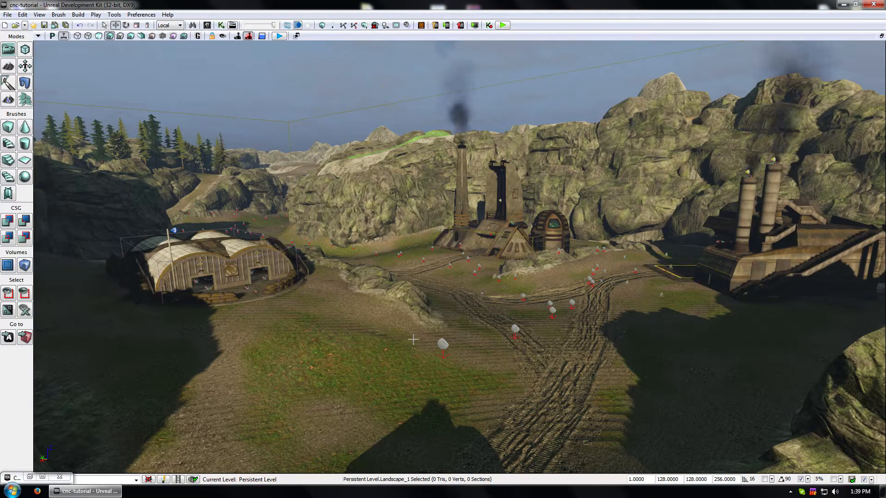
drag(348, 333, 347, 335)
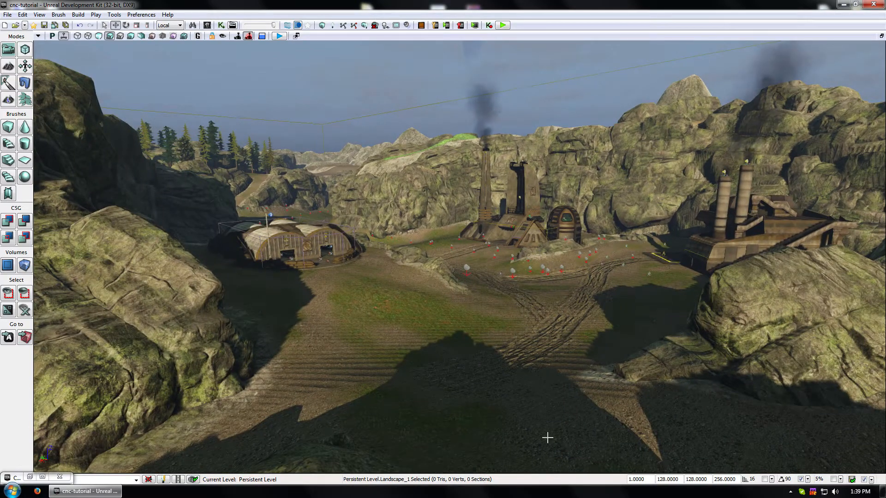
drag(481, 280, 386, 348)
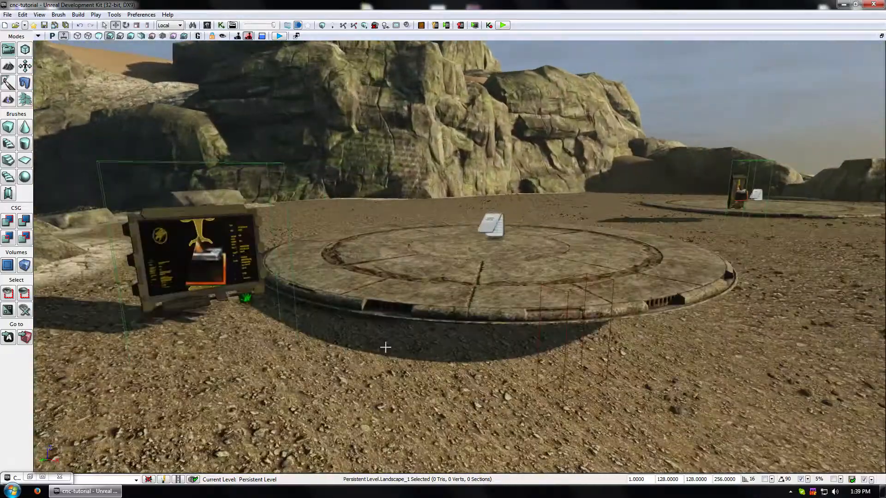
mouse_move(374, 241)
mouse_down()
mouse_move(375, 263)
mouse_move(373, 242)
mouse_up()
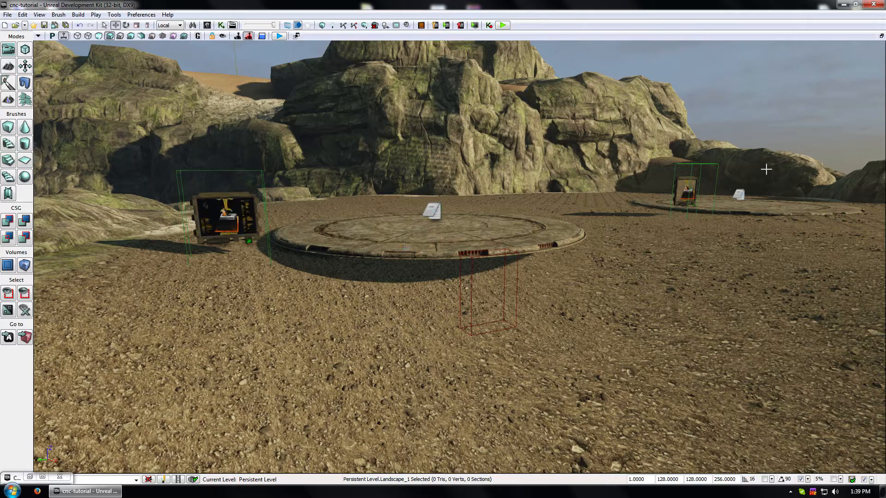
mouse_move(439, 339)
right_down()
mouse_move(438, 231)
mouse_move(420, 371)
mouse_move(461, 322)
mouse_move(446, 345)
right_up()
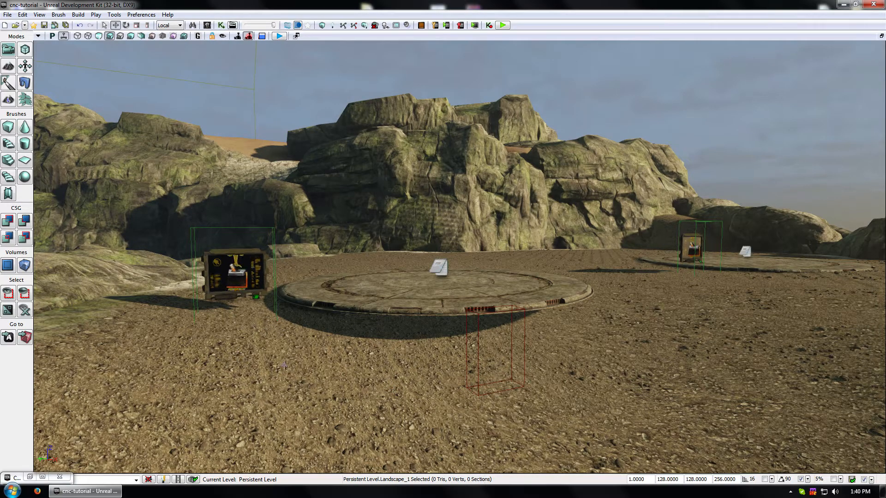
Start a play preview of the level from the ground in front of the Weapons Factory entrance
right_drag(284, 365, 252, 362)
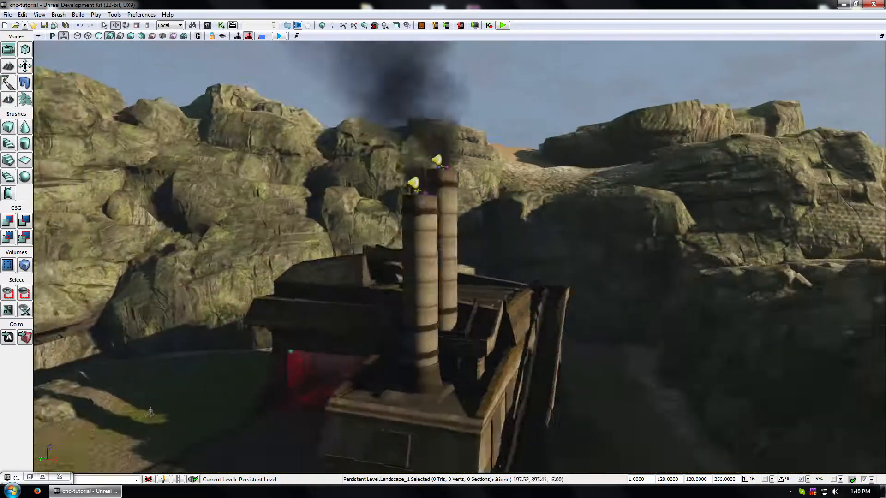
right_drag(443, 277, 442, 269)
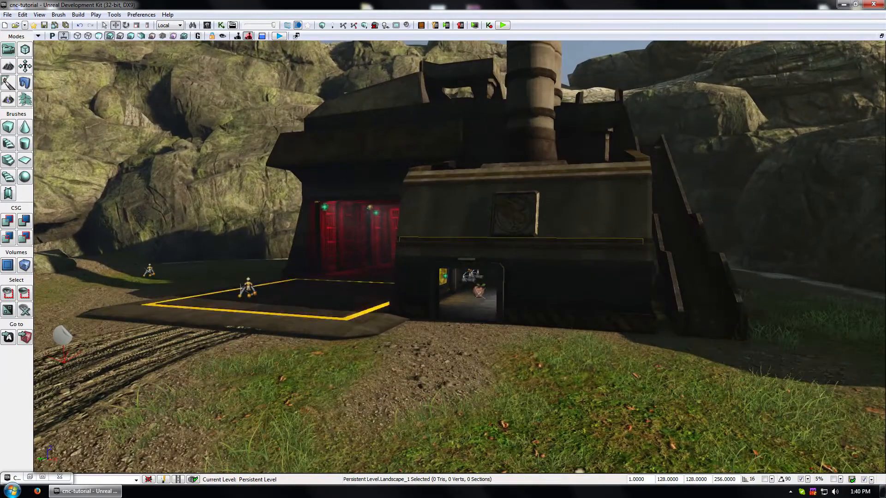
right_click(480, 370)
click(538, 359)
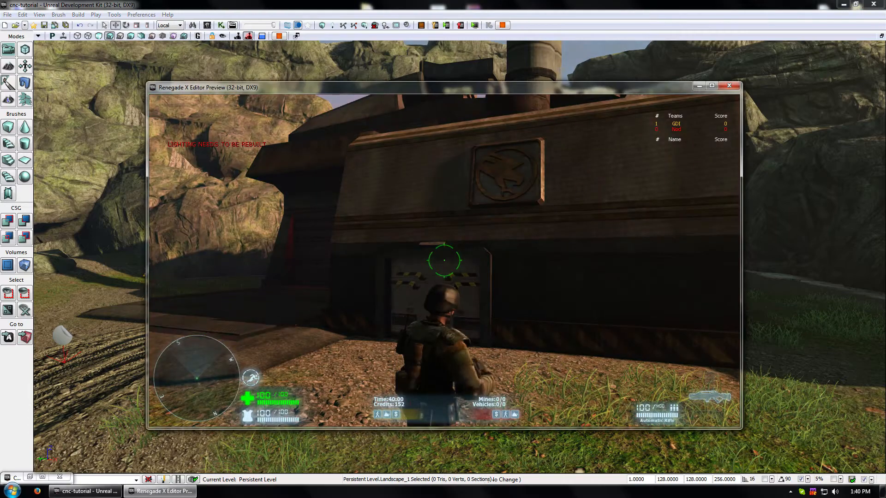
Walk into the Weapons Factory in the preview and inspect the standard purchase terminal up close
key(w)
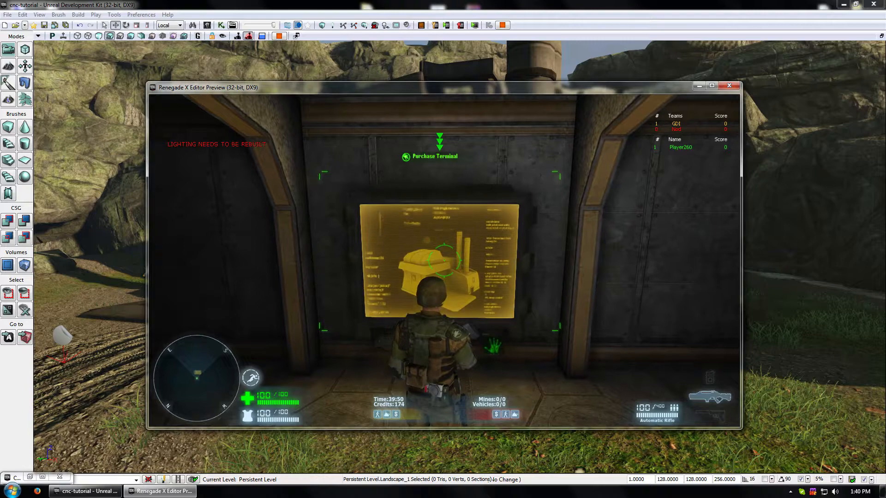
key(w)
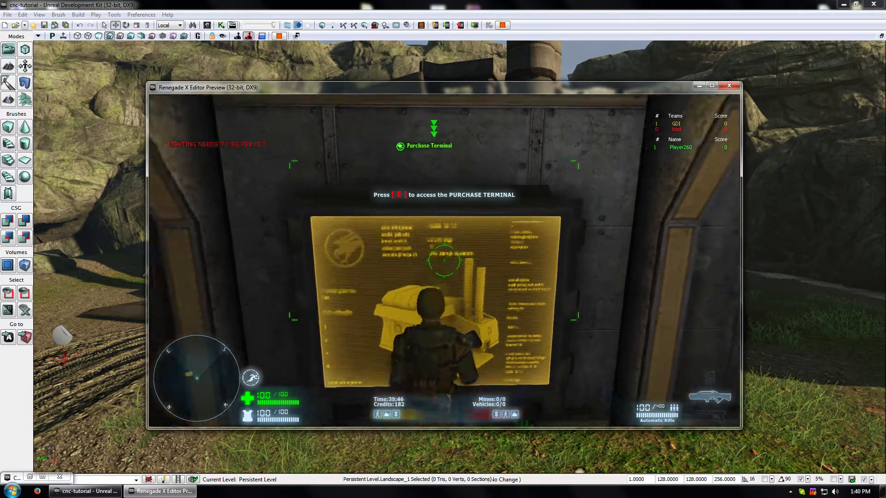
key(w)
Run the preview character out of the base to the landing pad area and survey the terminal and surrounding terrain
key(w)
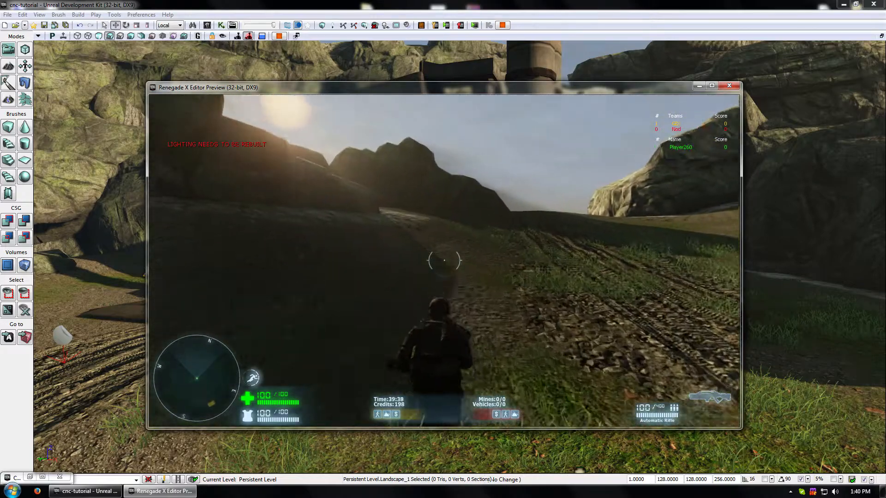
key(w)
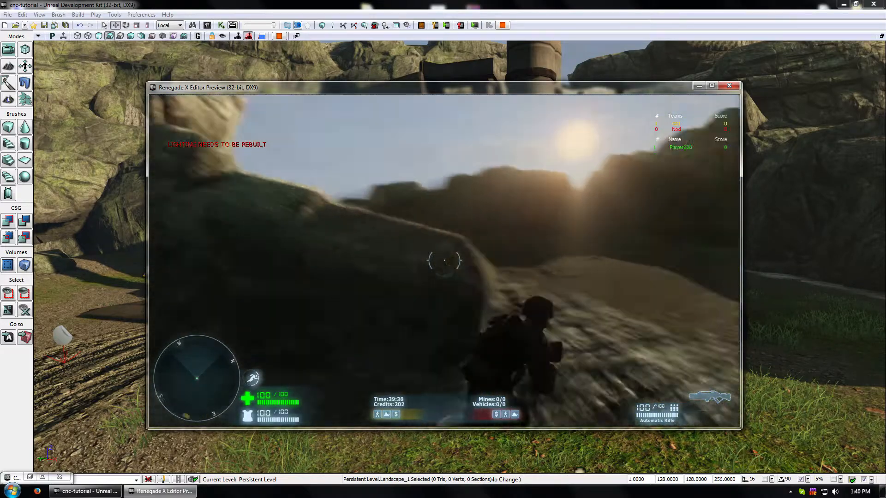
key(w)
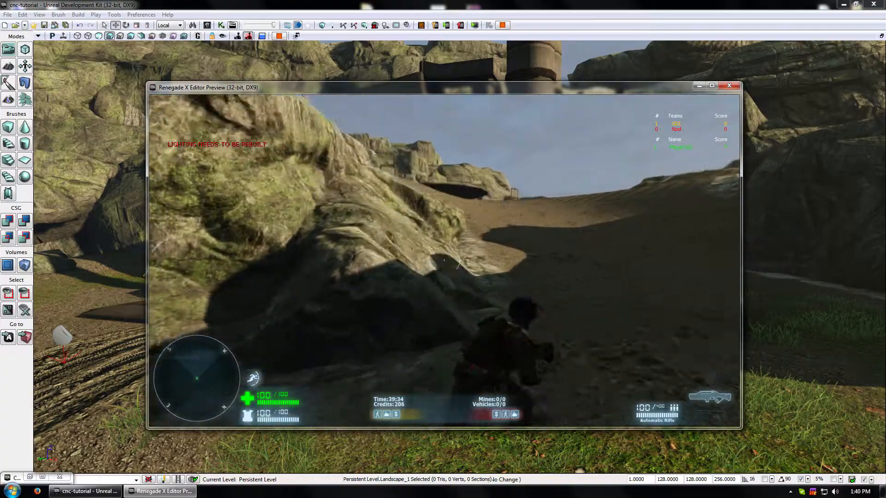
key(w)
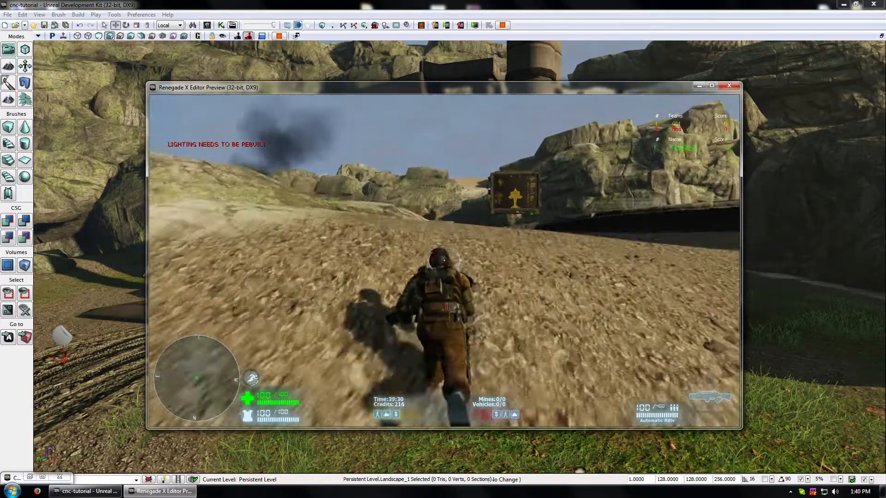
key(w)
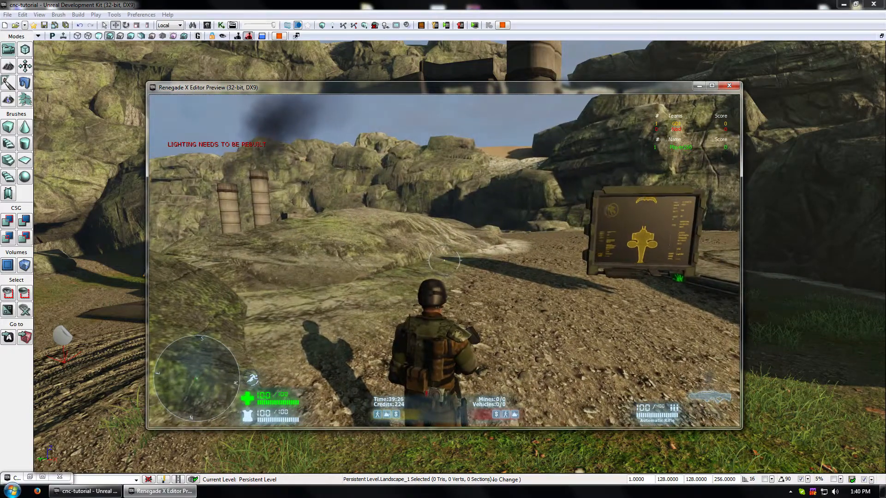
key(w)
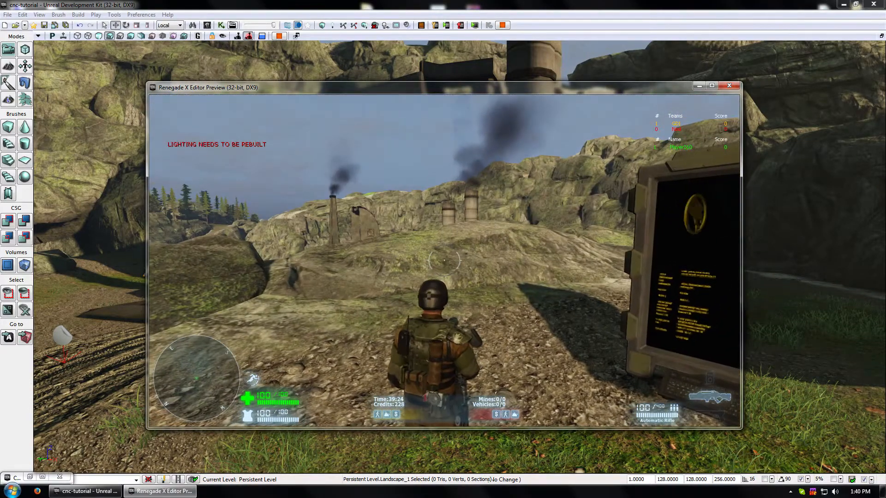
key(w)
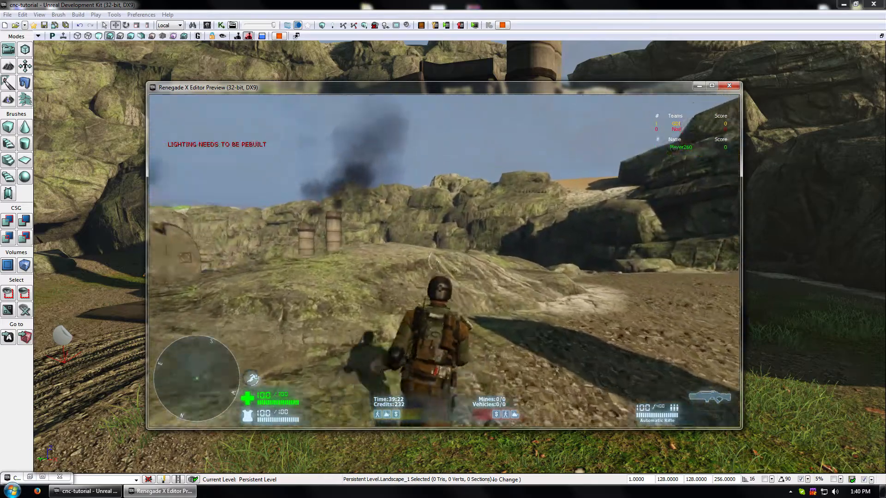
key(w)
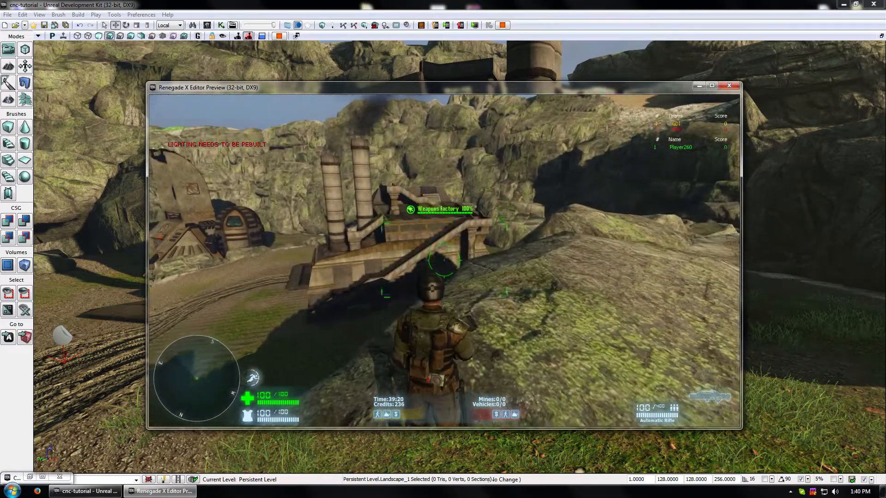
Inspect the vehicle purchase terminal beside the landing pad from several angles, and end the play preview
key(w)
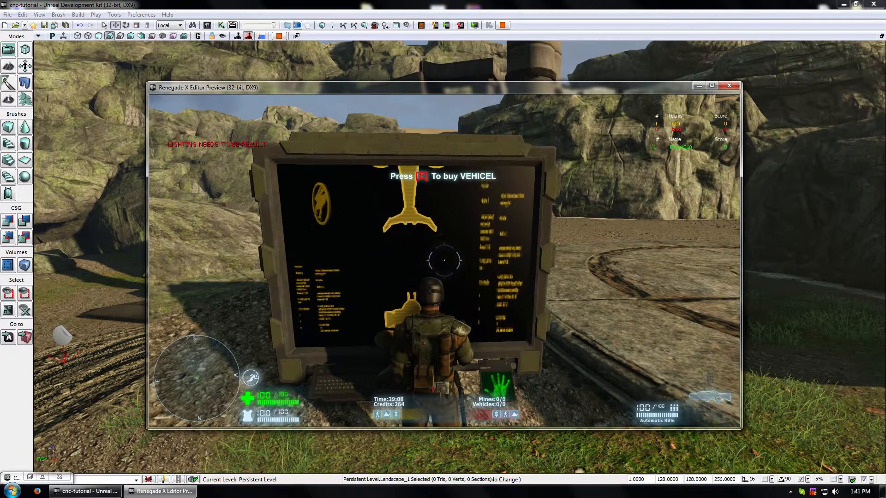
key(w)
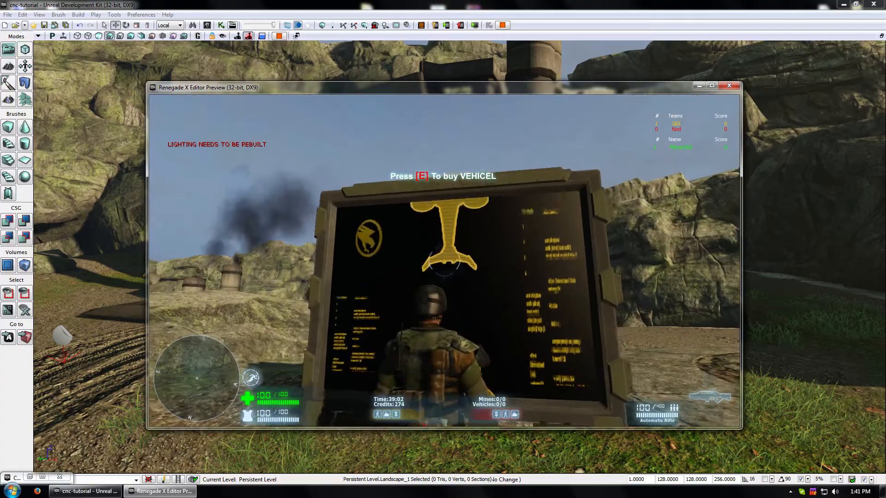
key(s)
key(w)
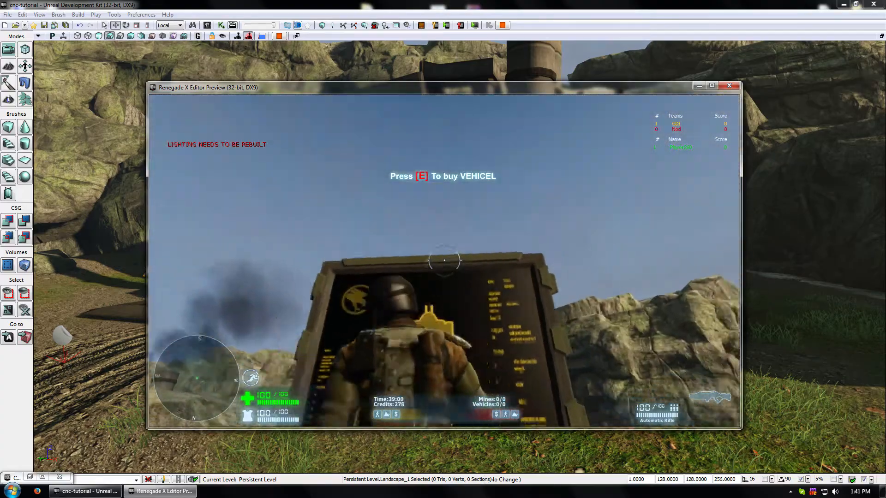
key(s)
key(w)
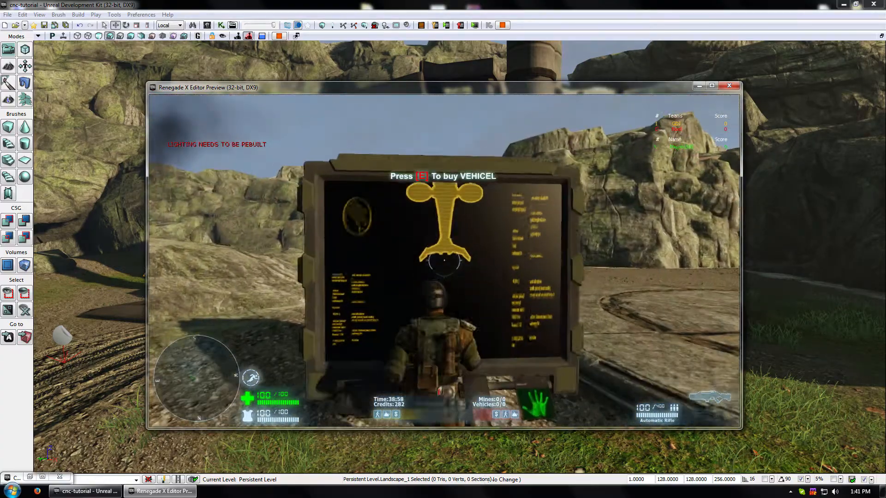
key(s)
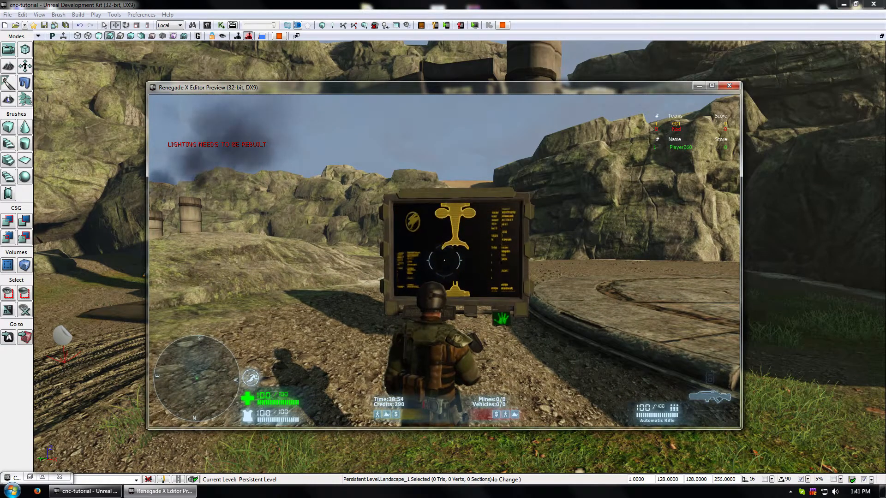
key(Escape)
drag(305, 327, 326, 251)
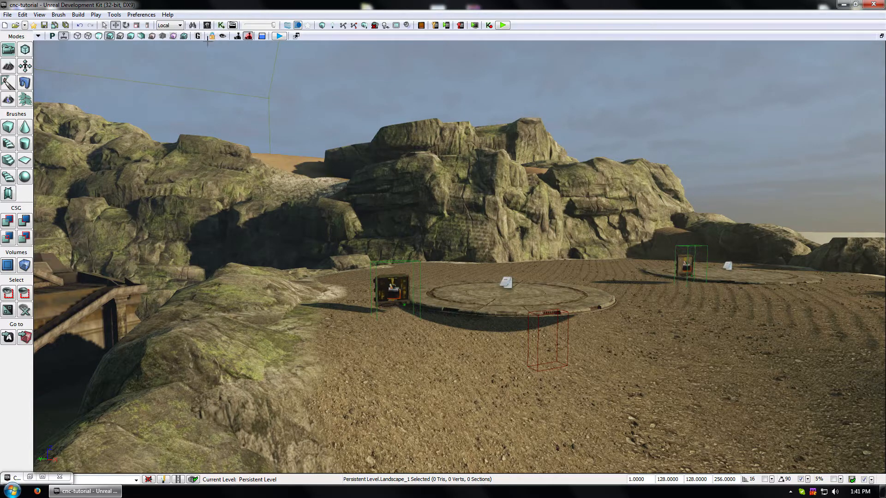
Open the content browser window, move it clear of the terminal in the viewport and show the Actor Classes list
click(208, 25)
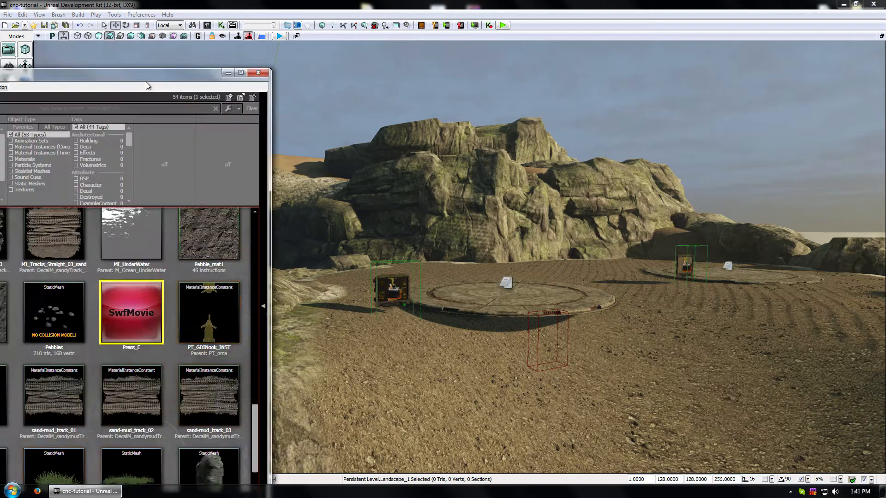
drag(136, 73, 186, 73)
drag(36, 78, 96, 70)
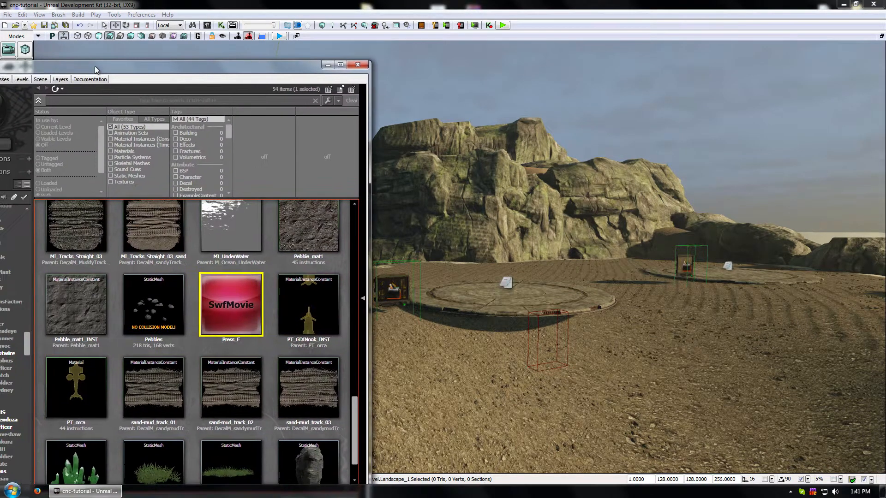
drag(28, 67, 657, 88)
click(21, 84)
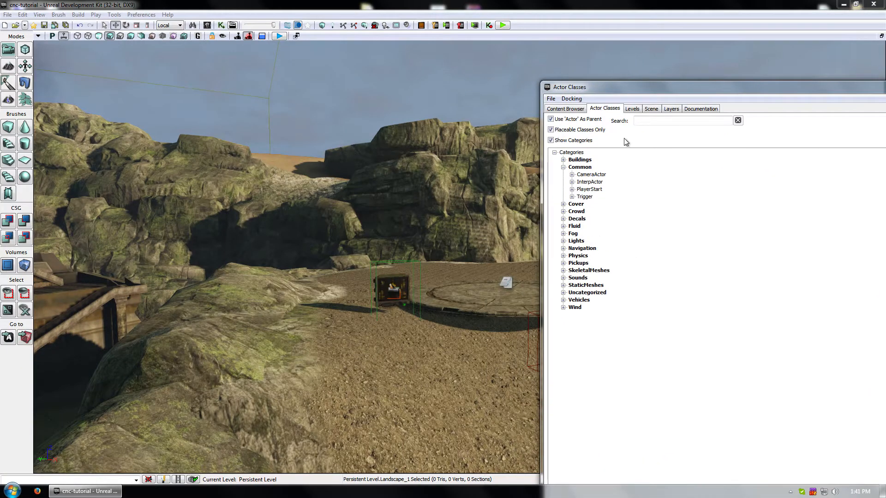
Collapse the Common category, expand Uncategorized and select the Rx_BuildingAttachment_PT_fake_NOD actor class
click(563, 167)
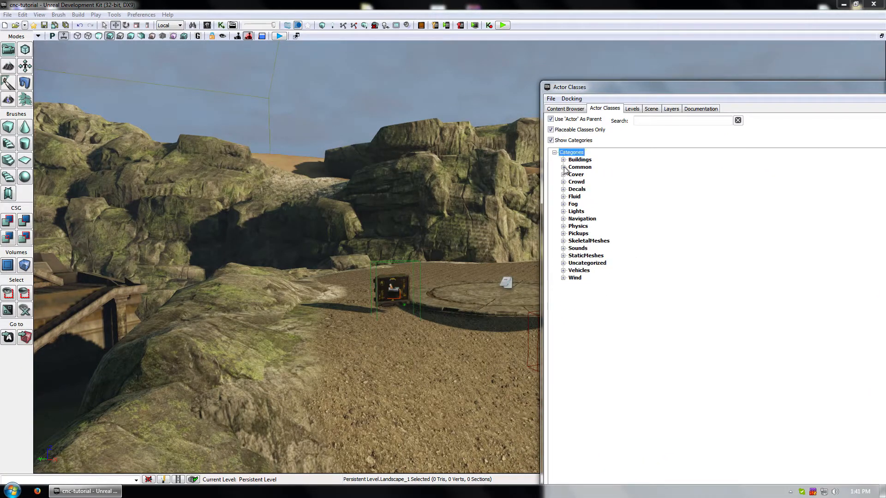
click(563, 263)
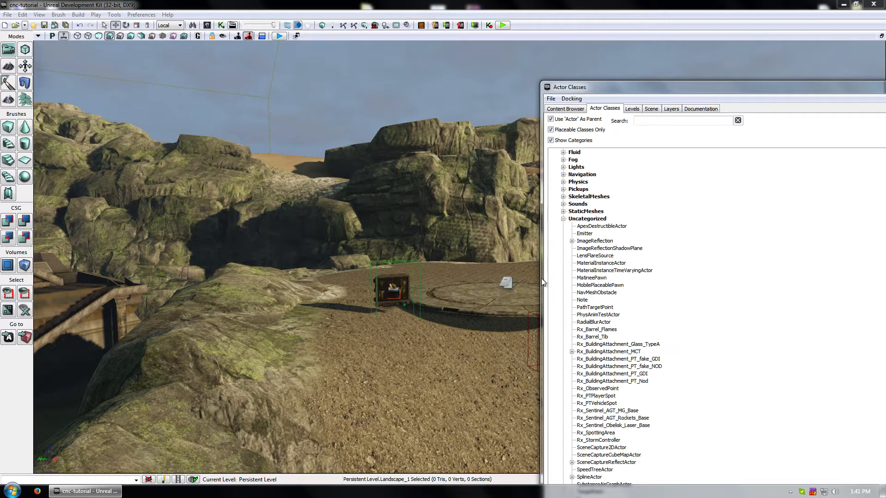
click(642, 367)
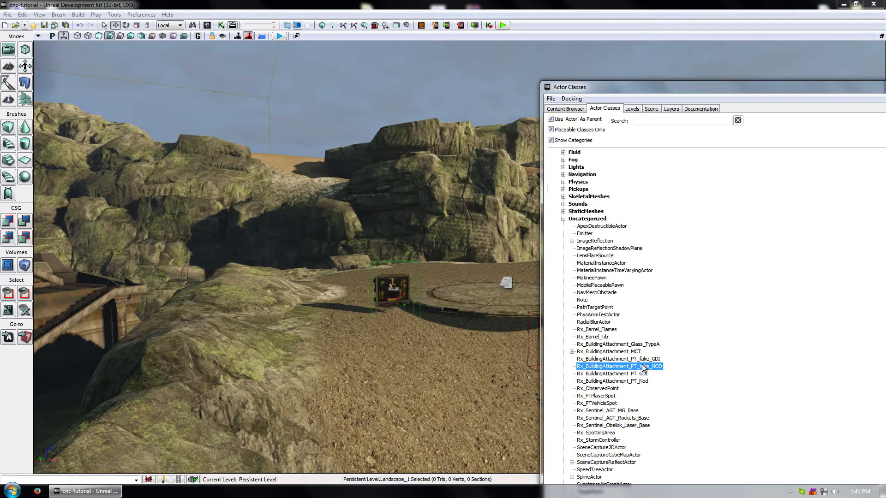
click(647, 360)
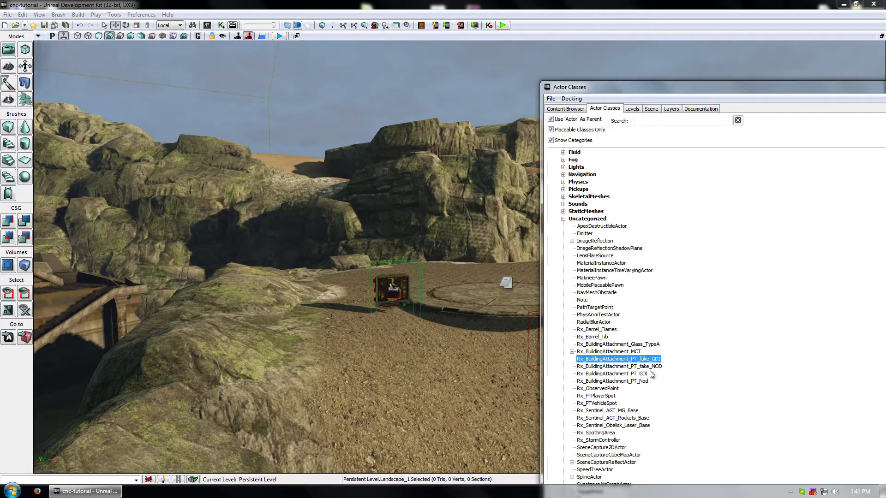
click(649, 368)
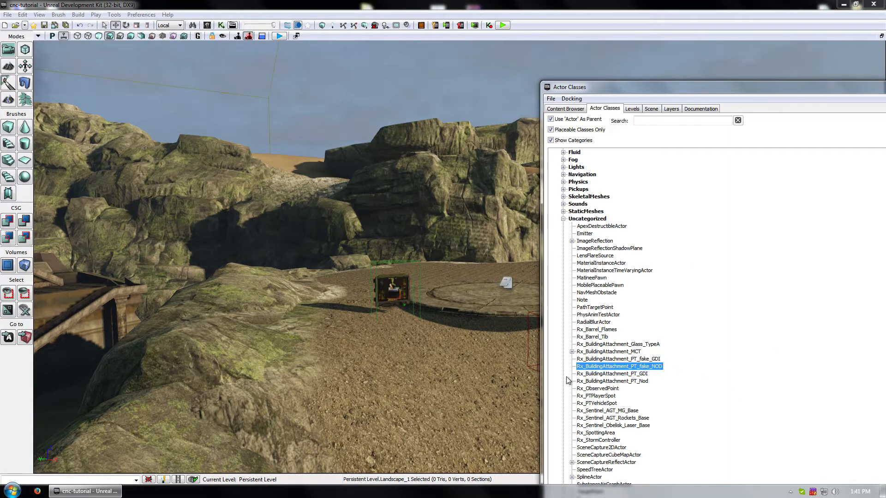
Place an Rx_BuildingAttachment_PT_GDI actor on the ground in front of the terminal and minimise the actor browser window
click(608, 374)
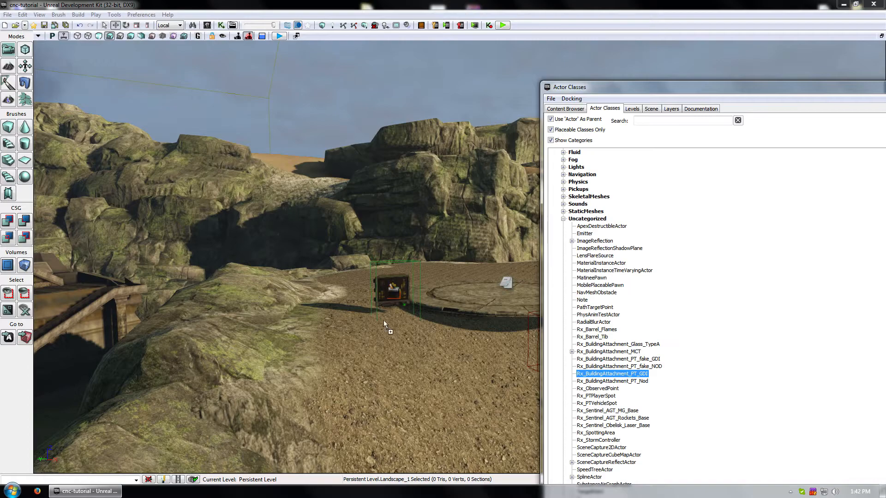
drag(435, 331, 463, 331)
drag(817, 88, 552, 123)
click(672, 129)
Raise the placed GDI attachment and shift it sideways onto the terminal beside the landing pad
mouse_move(468, 336)
mouse_down()
mouse_move(468, 365)
mouse_move(466, 323)
mouse_up()
drag(399, 254, 400, 212)
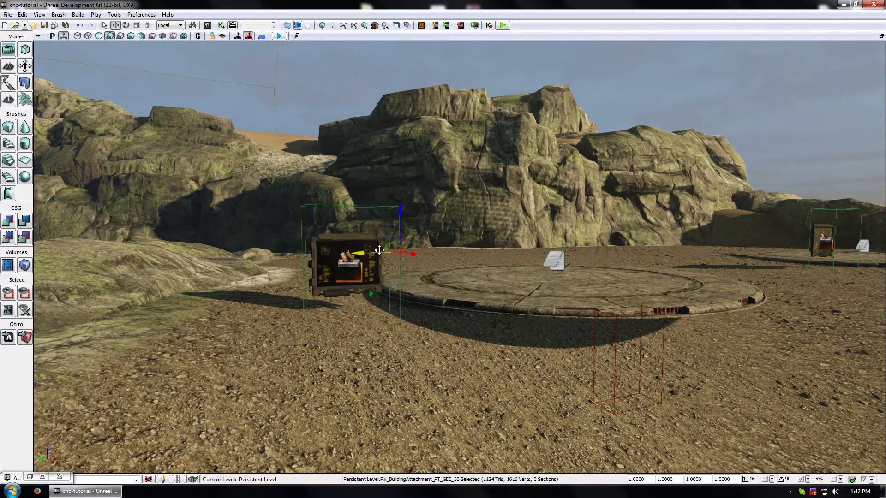
drag(410, 253, 364, 258)
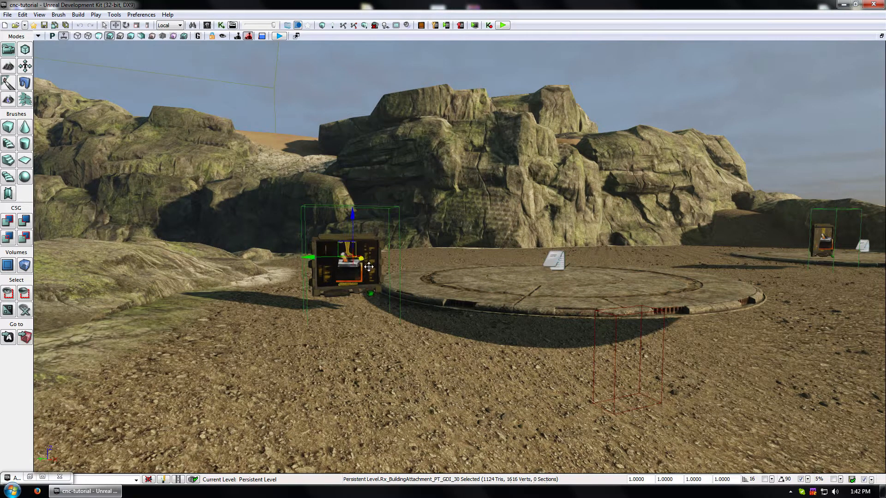
Show collision geometry in the viewport and delete the placed GDI attachment beside the terminal
click(38, 36)
mouse_move(74, 54)
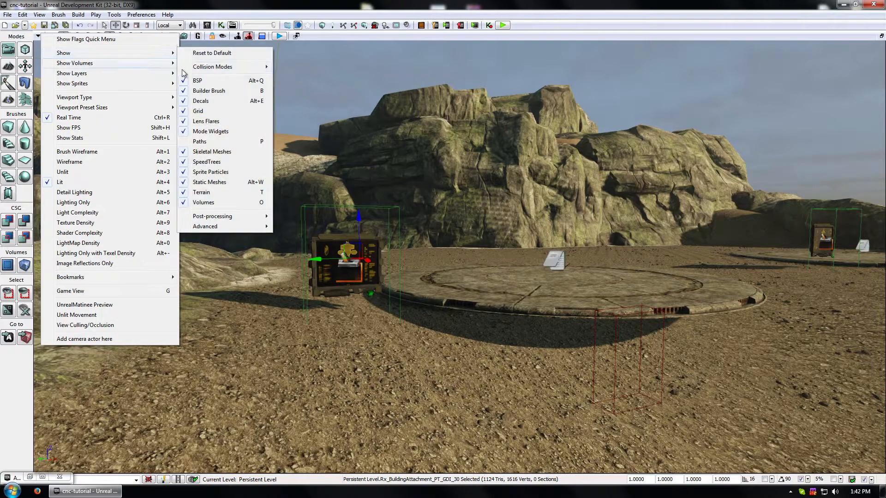
mouse_move(246, 69)
click(318, 88)
right_drag(440, 323, 482, 385)
mouse_move(511, 353)
mouse_down()
mouse_move(438, 309)
mouse_move(452, 336)
mouse_up()
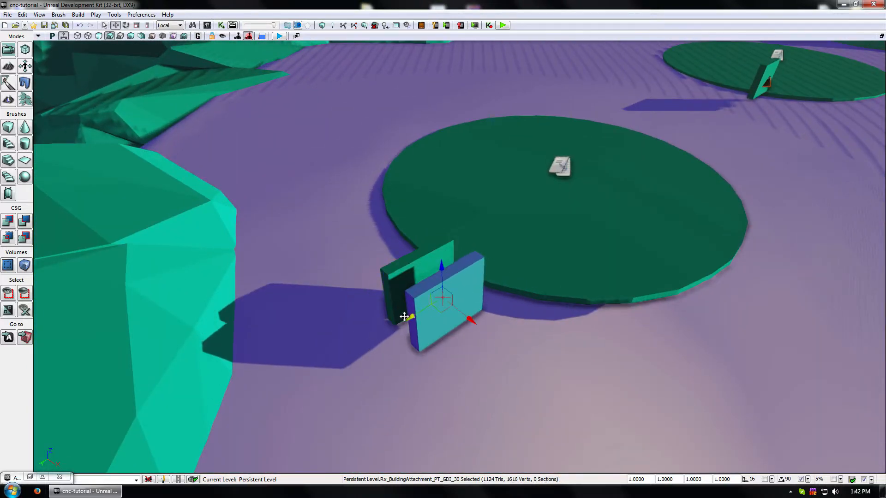
key(Delete)
Try to add a new Rx_BuildingAttachment_PT_GDI actor at the terminal's static mesh
click(443, 255)
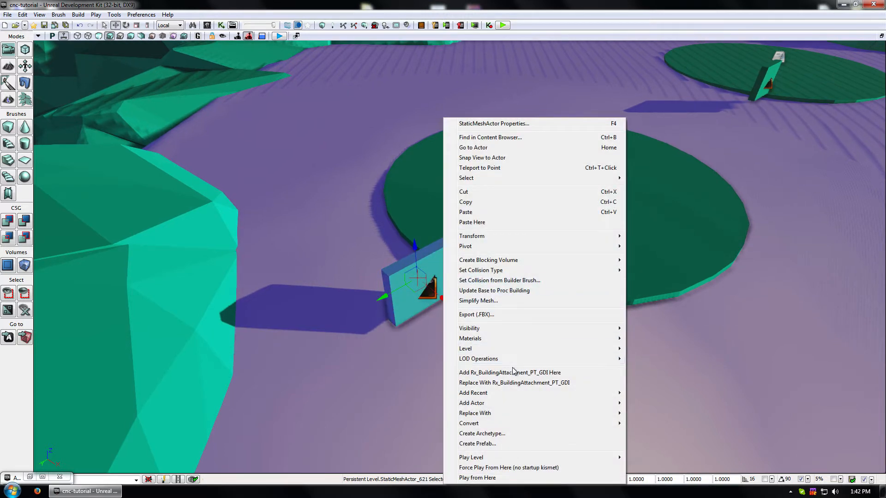
click(539, 376)
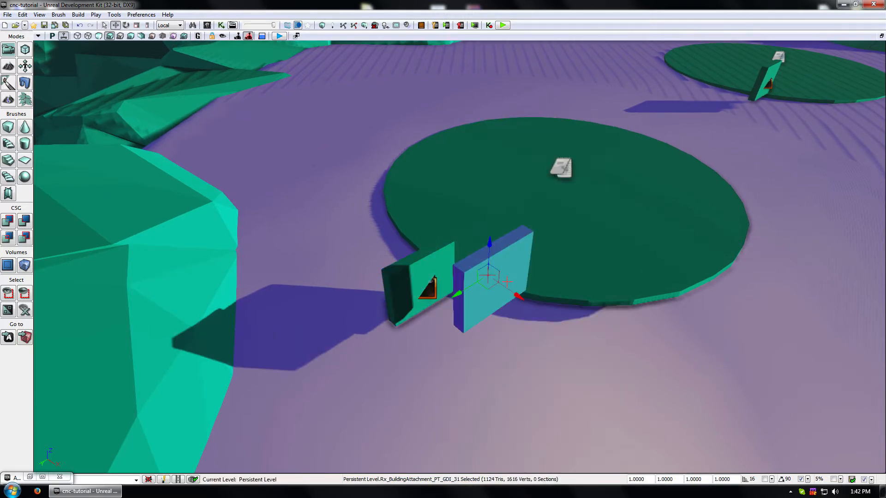
key(ctrl+z)
Replace the terminal's static mesh beside the landing pad with Rx_BuildingAttachment_PT_GDI
right_click(434, 277)
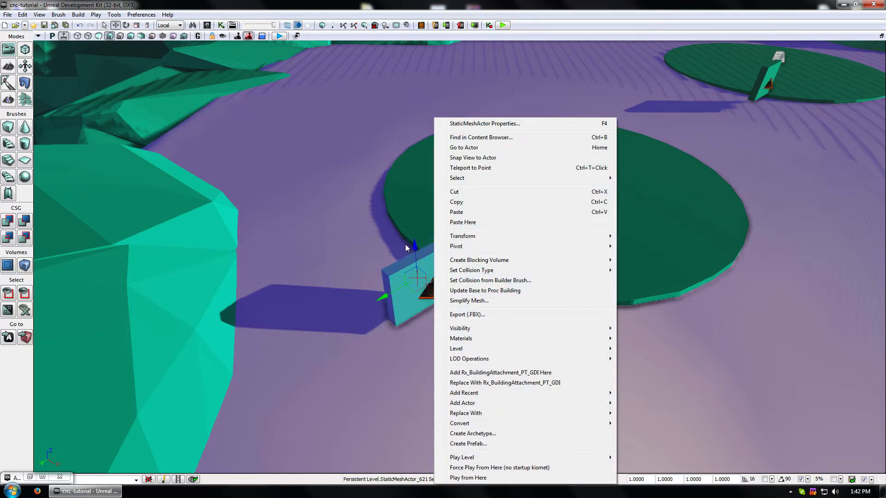
click(405, 274)
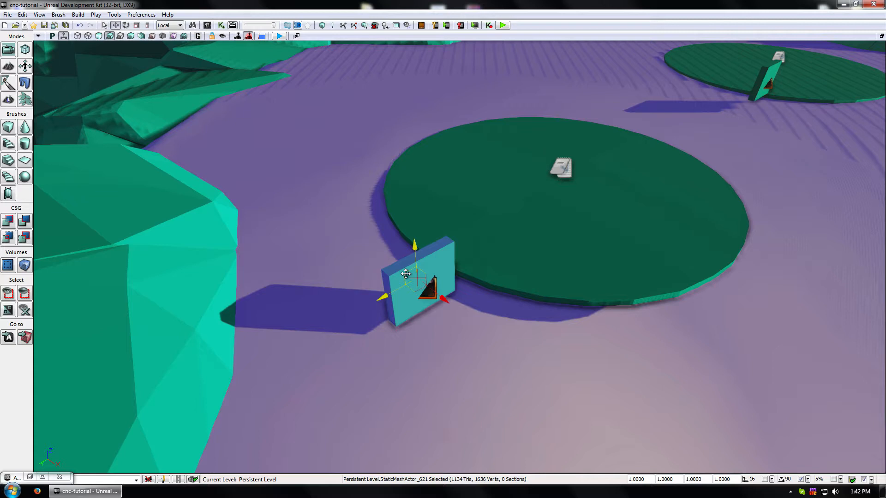
right_click(439, 277)
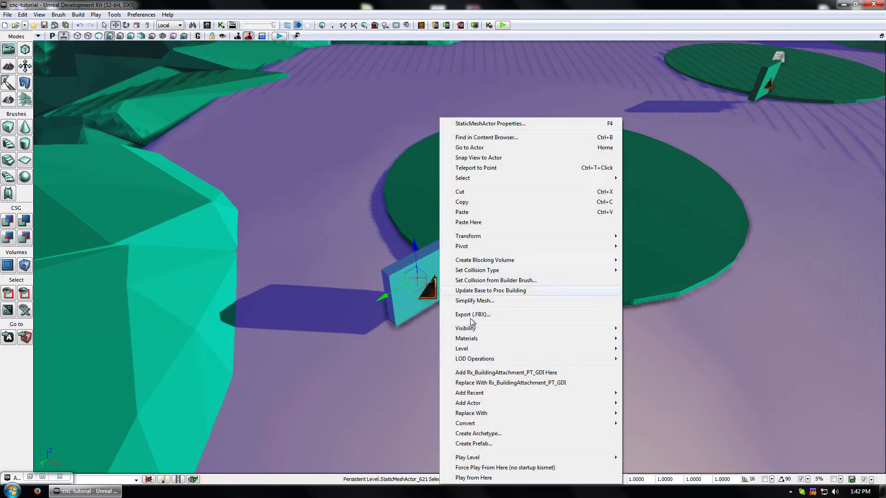
click(489, 382)
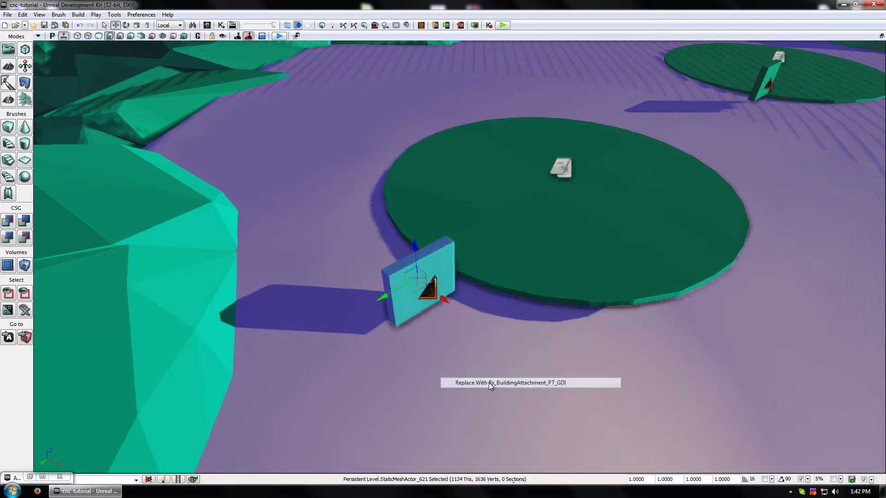
Move the GDI attachment out of the terminal and set it alongside, on the side facing the rocks
click(441, 299)
click(393, 305)
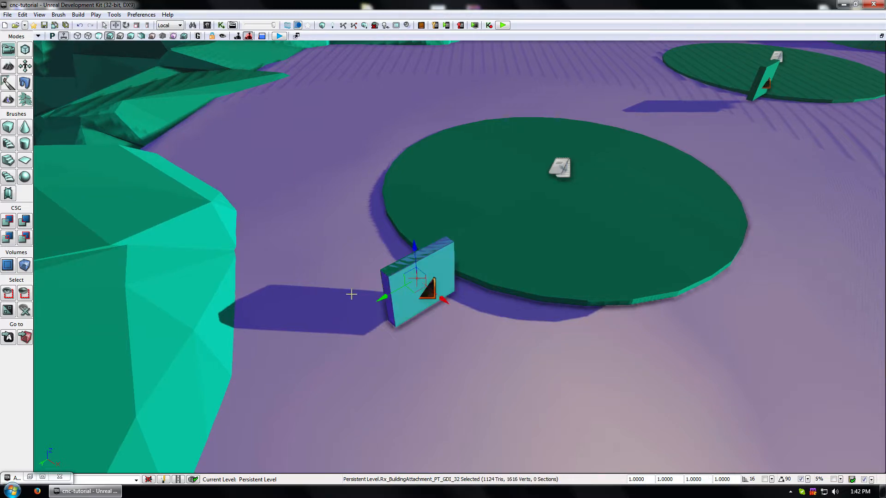
alt+drag(386, 296, 296, 345)
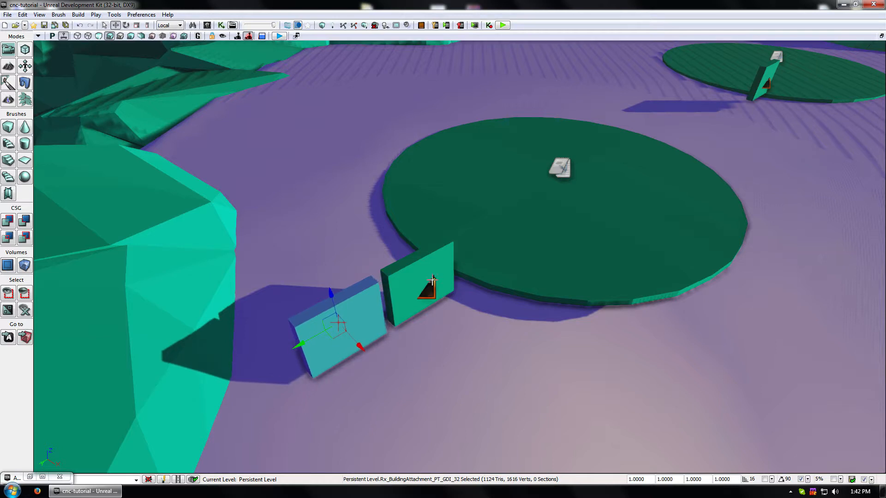
Play the level from the ground in front of the terminals, approach the moved attachment and access the purchase terminal
right_click(459, 384)
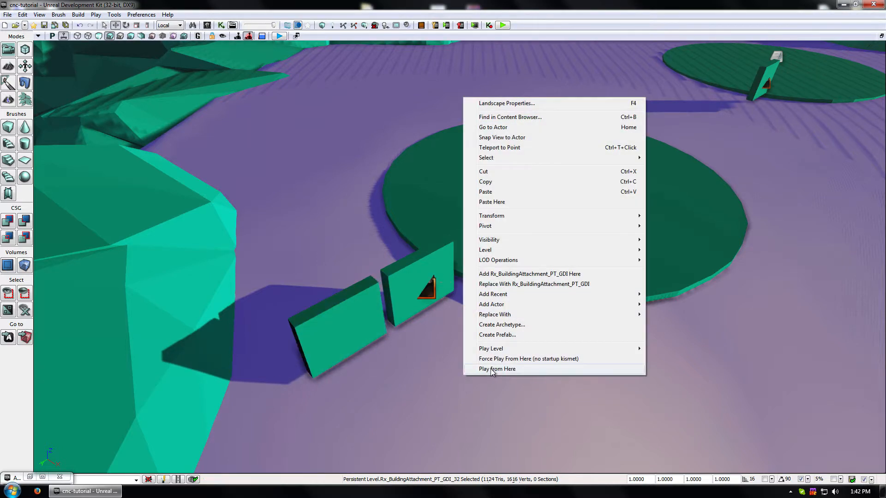
click(491, 369)
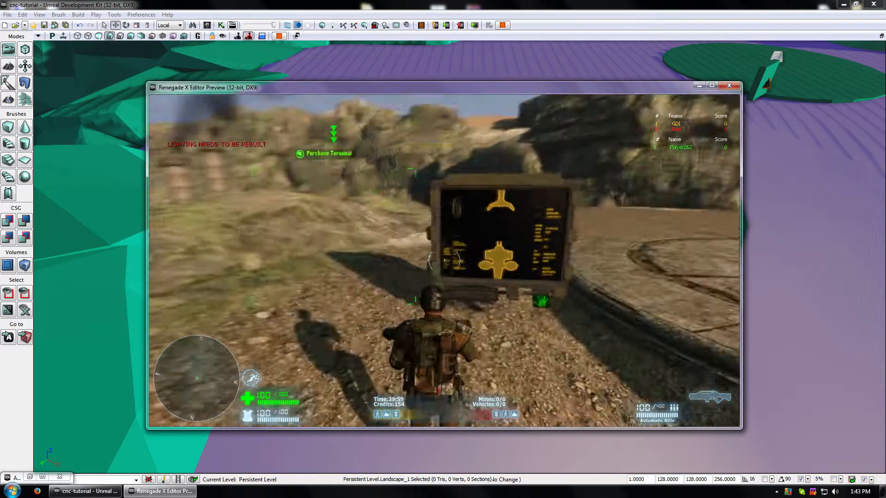
key(s)
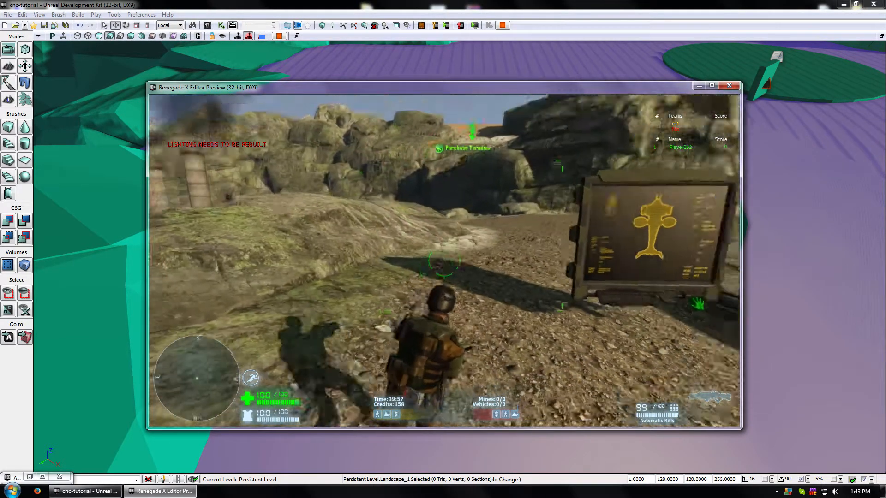
click(444, 261)
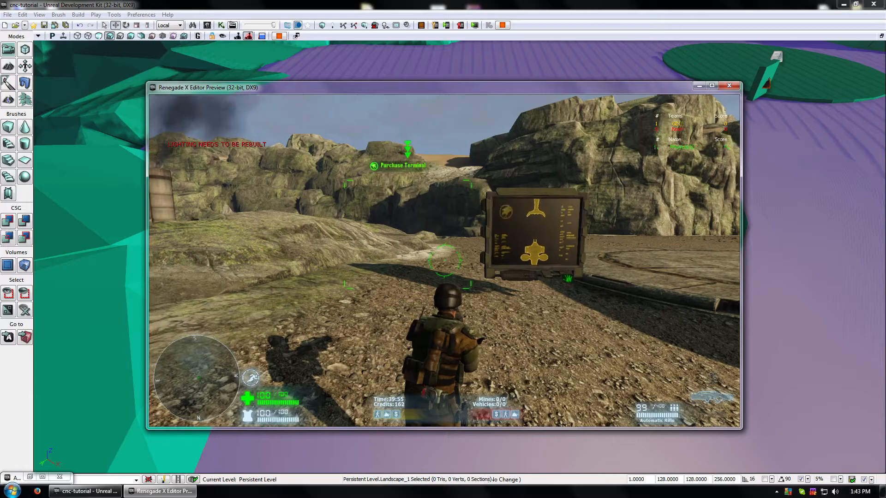
key(w)
key(w)
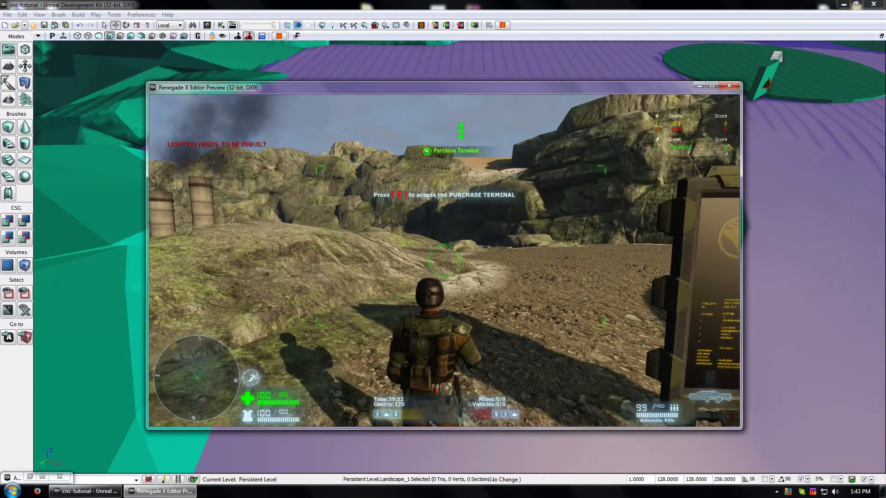
key(e)
key(Escape)
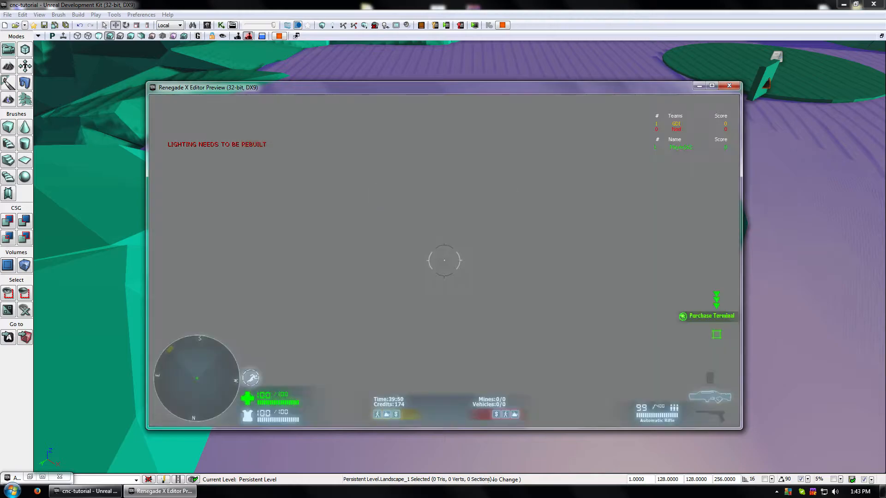
Walk and shoot around the moved attachment to test its collision and access range, and end the play preview
key(s)
key(w)
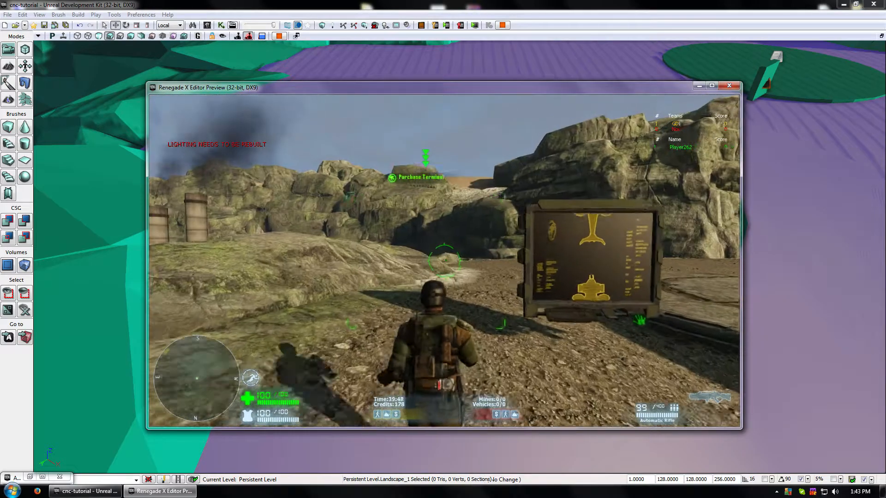
key(d)
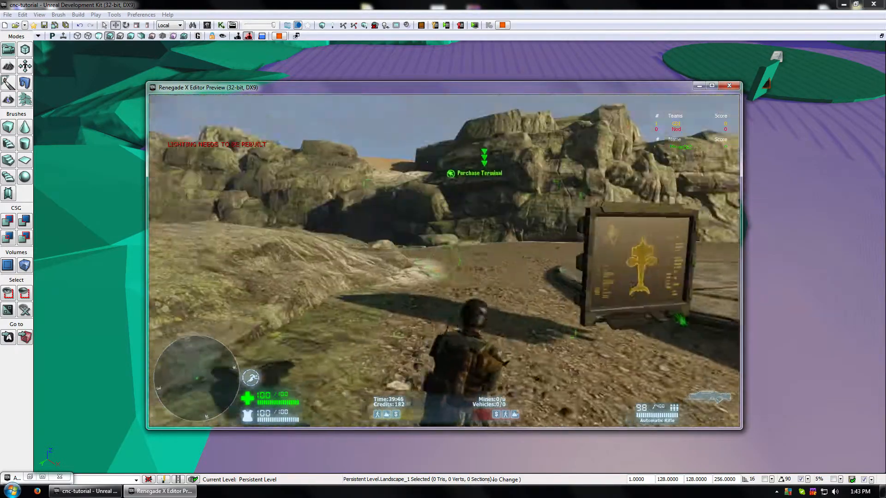
click(445, 261)
key(w)
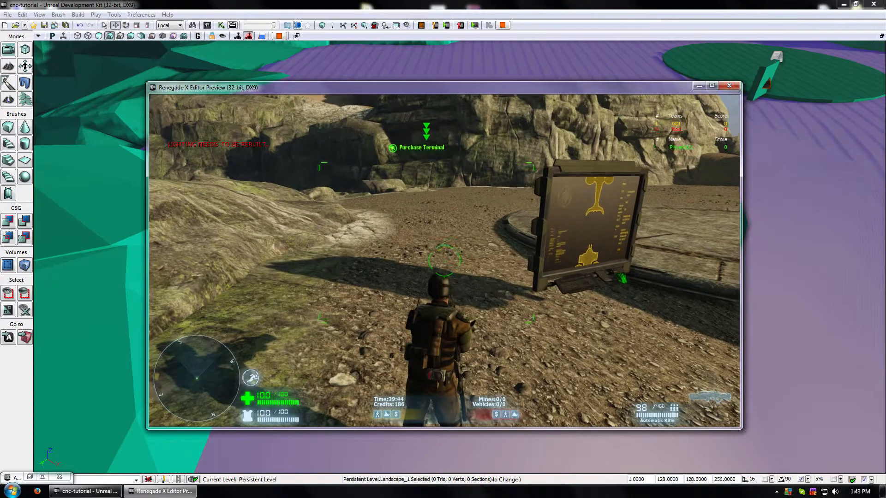
key(w)
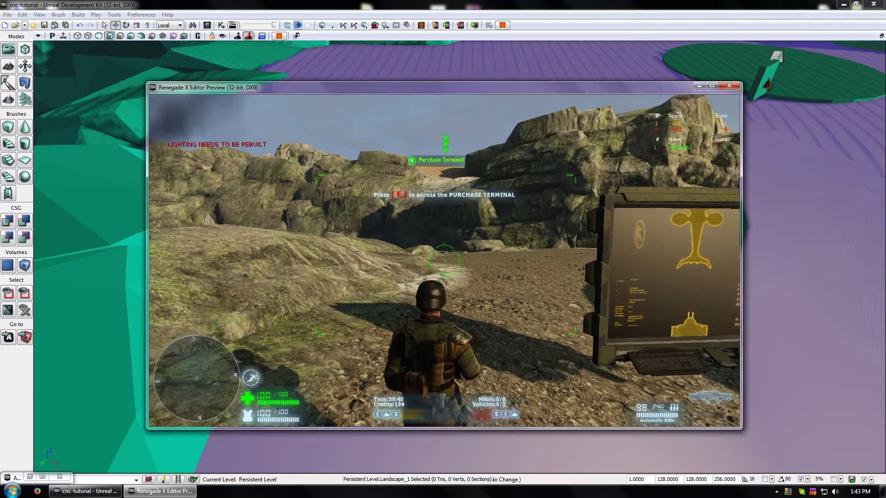
key(w)
key(s)
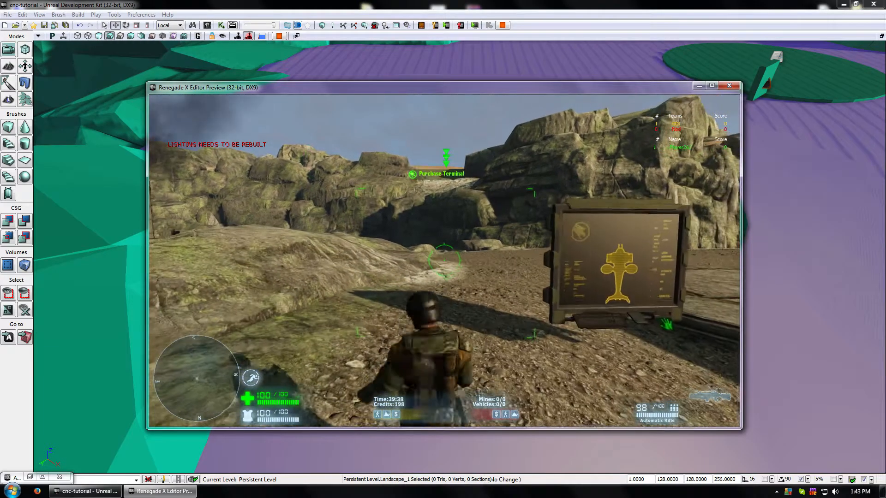
key(w)
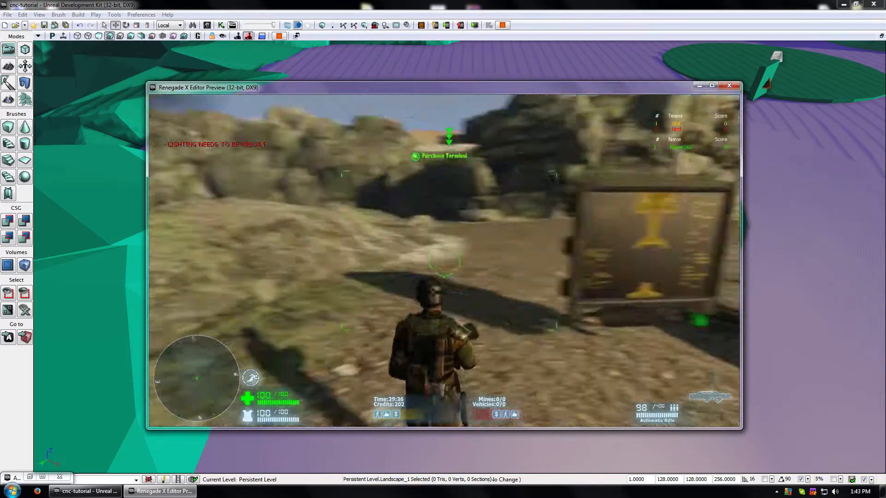
key(w)
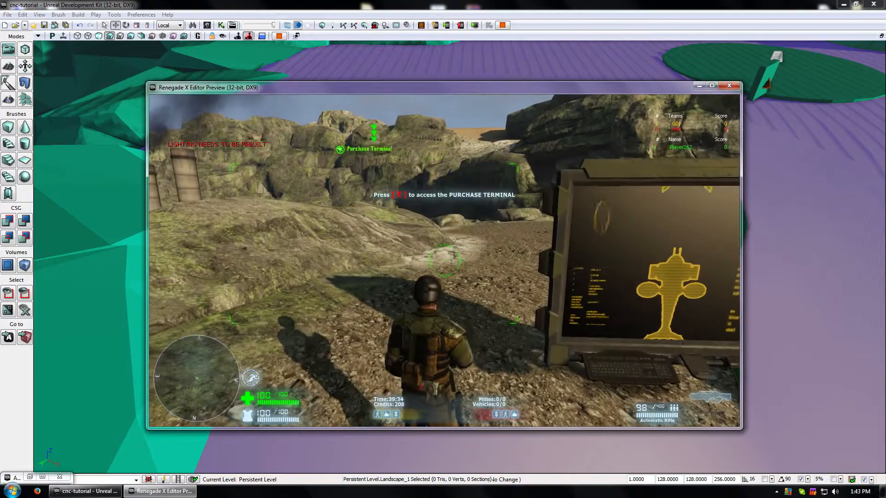
key(Escape)
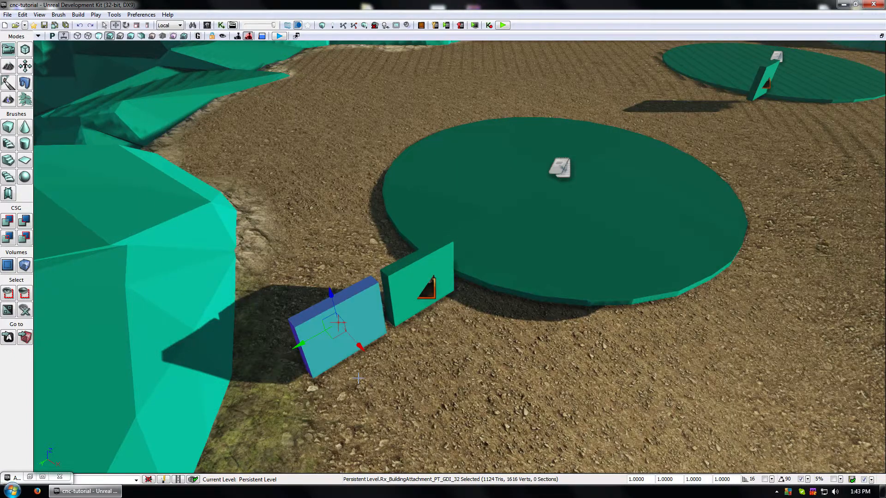
Undo the GDI attachment's move and reselect the attachment at the landing pad terminal
key(ctrl+z)
click(451, 354)
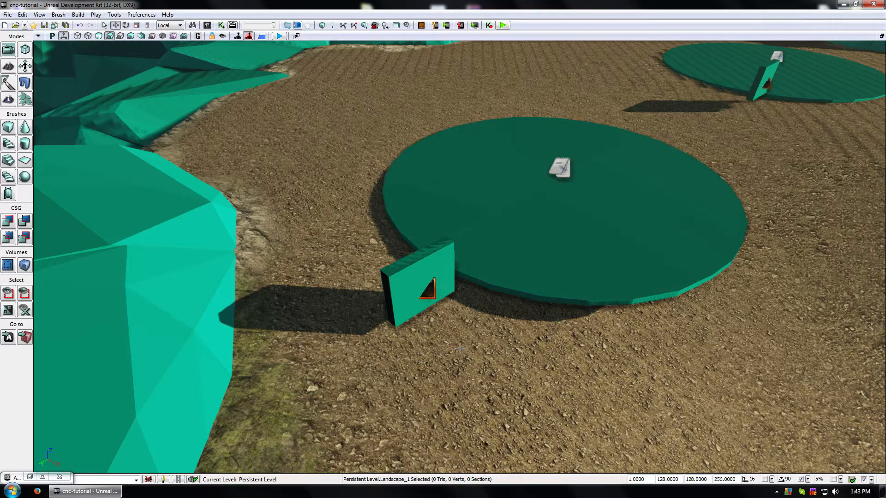
click(416, 279)
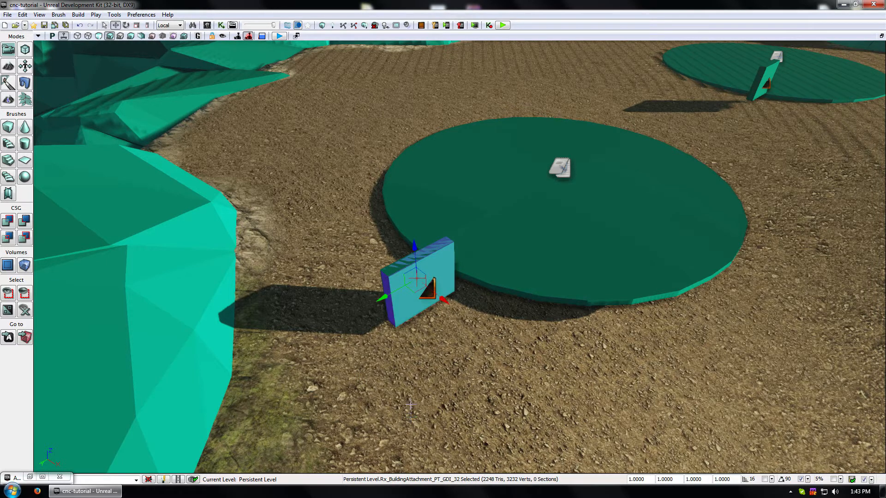
Set the GDI attachment's Collision Type to COLLIDE_BlockWeapons in its properties
key(F4)
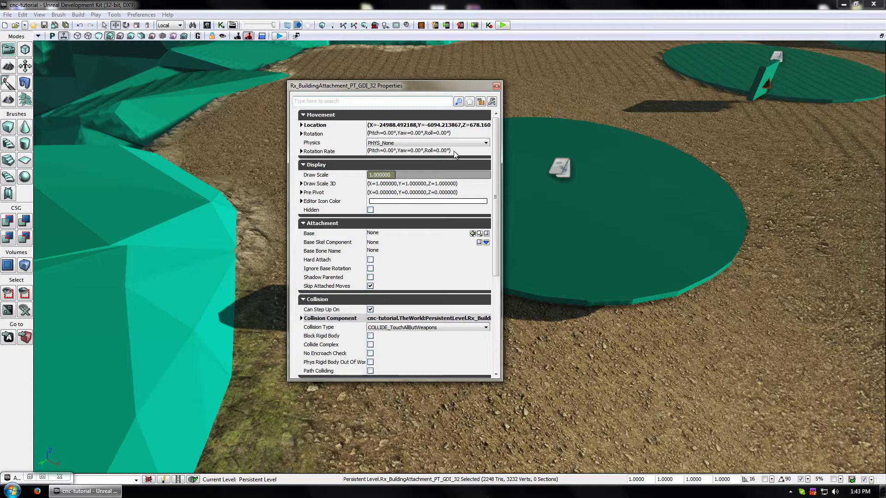
drag(497, 140, 497, 240)
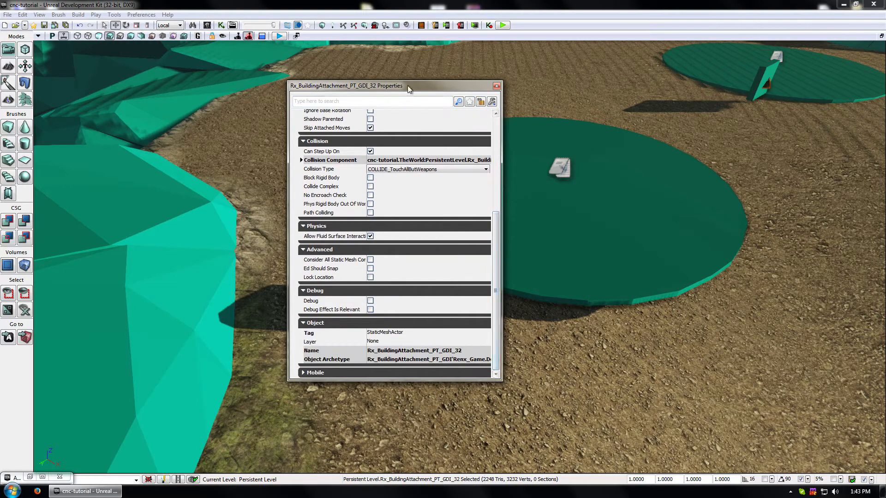
drag(410, 86, 706, 81)
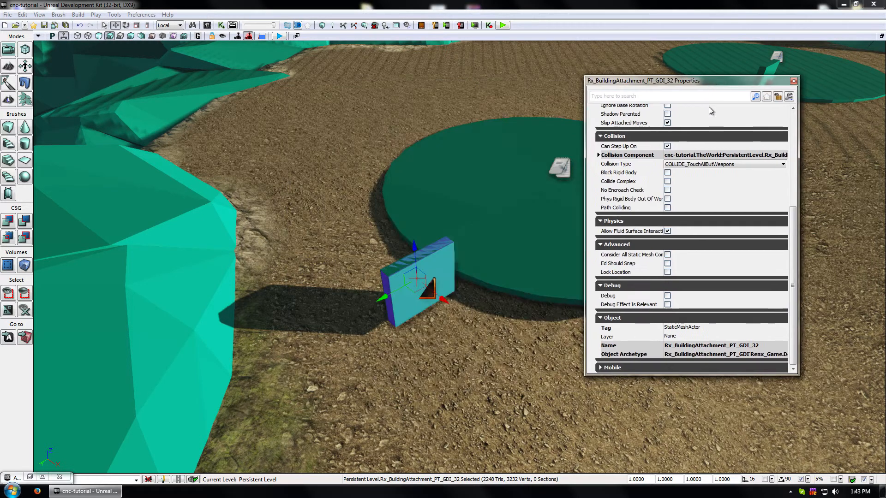
click(695, 165)
click(690, 190)
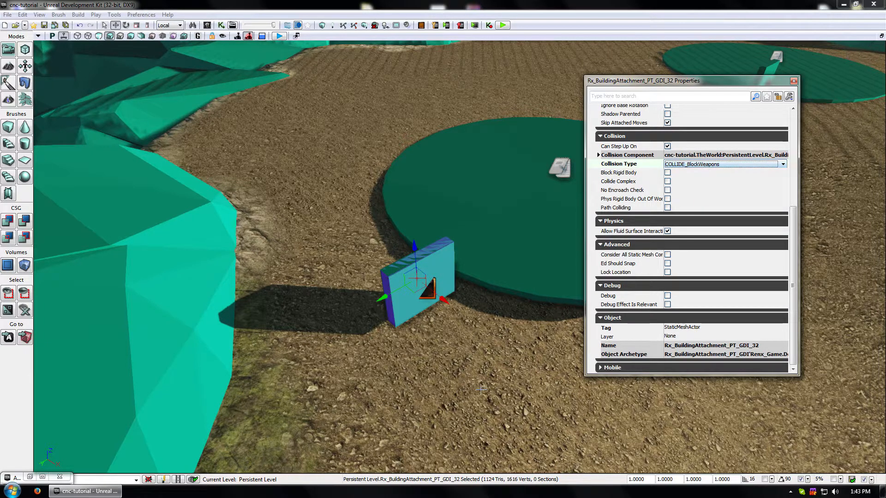
Play the level from the ground near the terminal and walk the character up to its screen
right_click(495, 376)
click(541, 359)
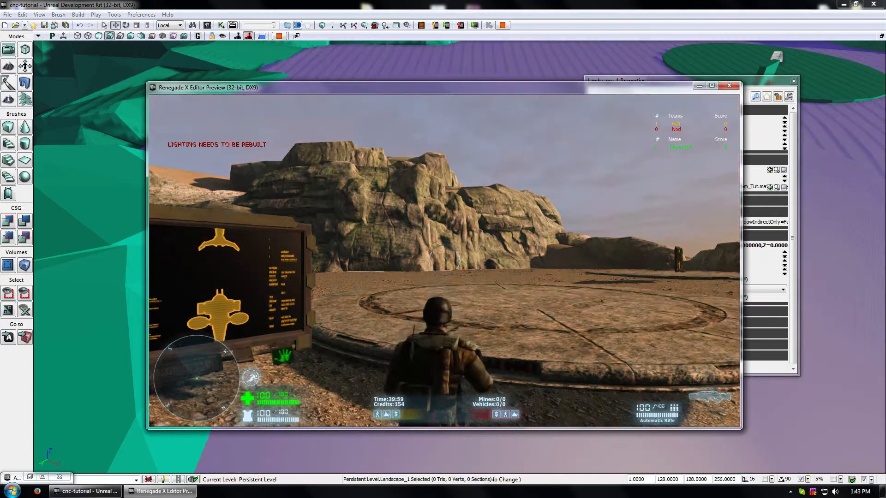
key(w)
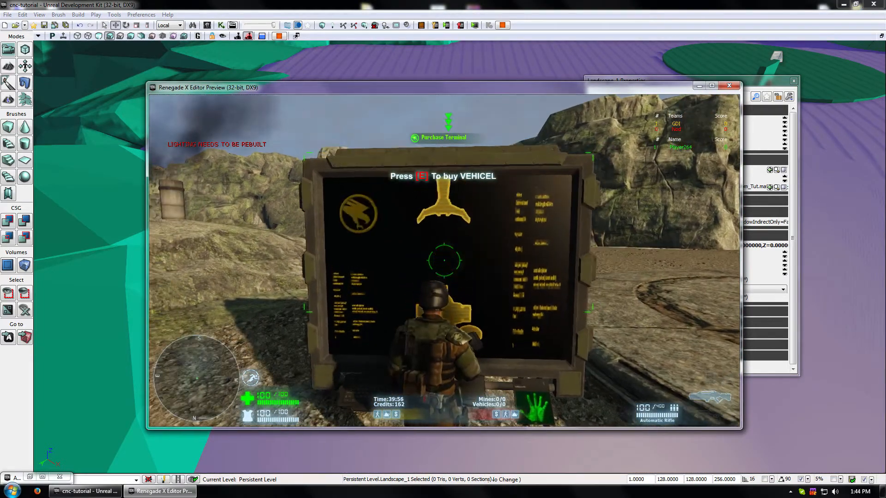
Walk the character up to the terminal screen and back away repeatedly to check its collision and purchase access range
key(w)
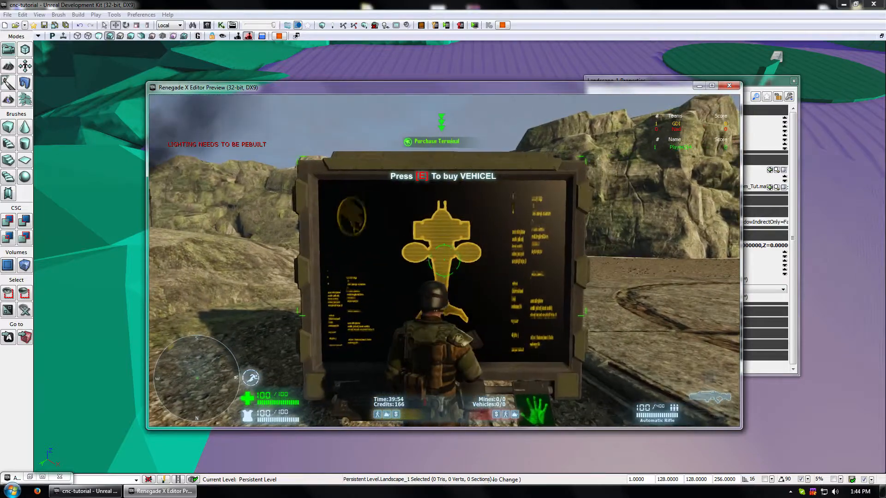
key(s)
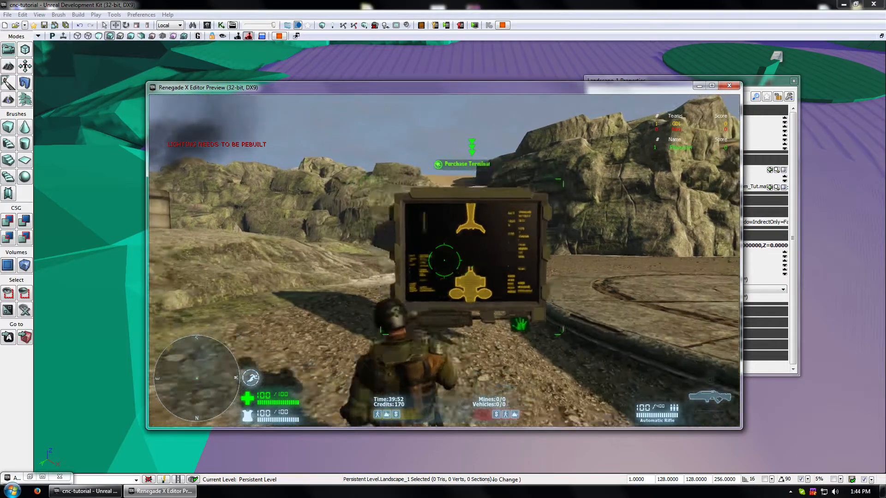
key(d)
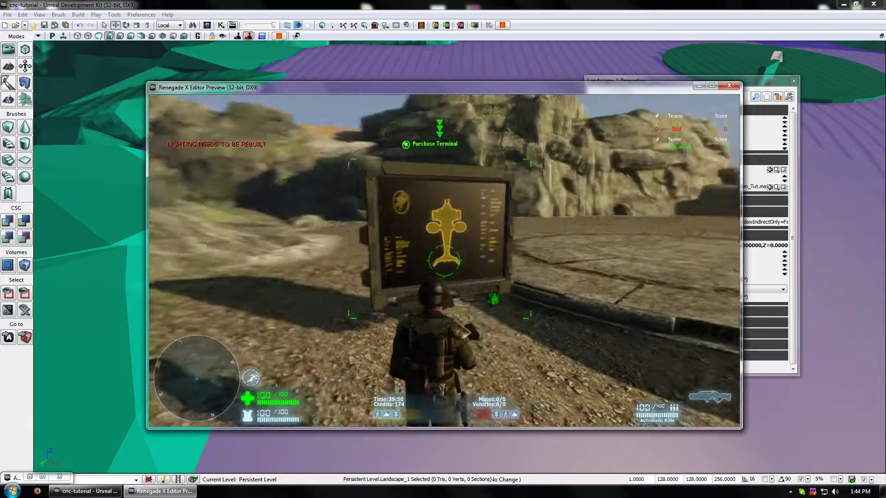
key(w)
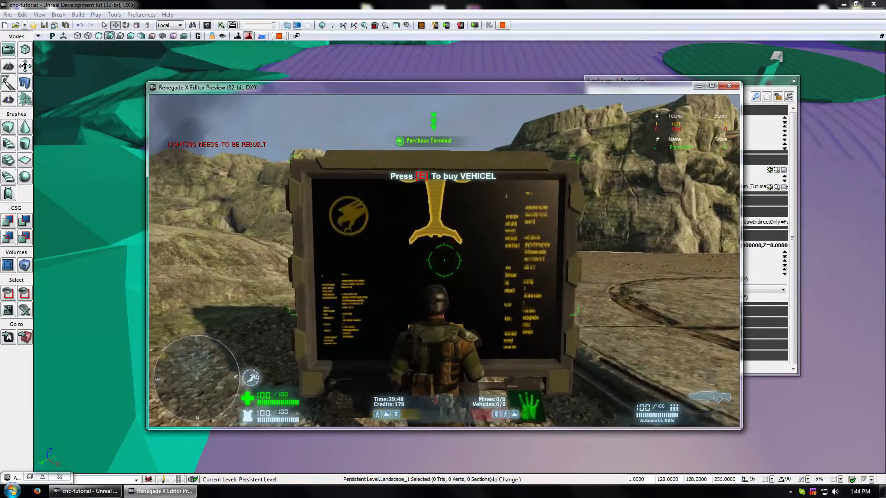
key(s)
key(w)
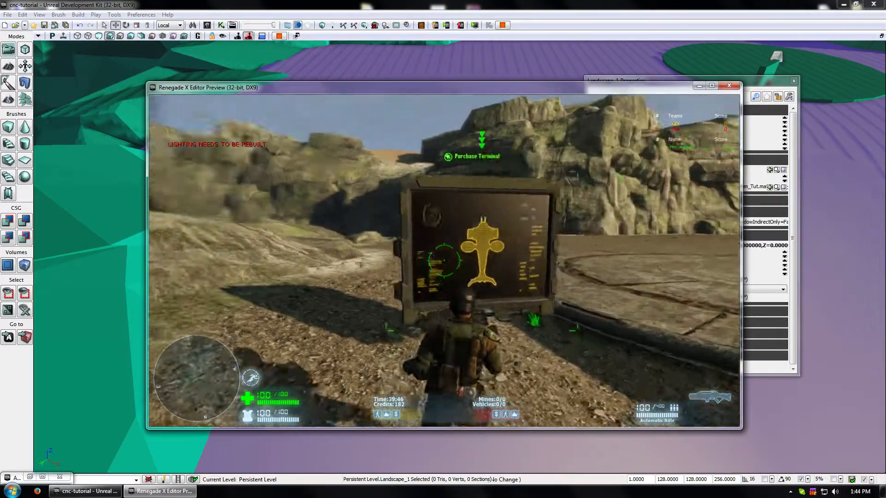
Run over the hill overlooking the Weapons Factory, return to the terminal, and end the play preview
key(w)
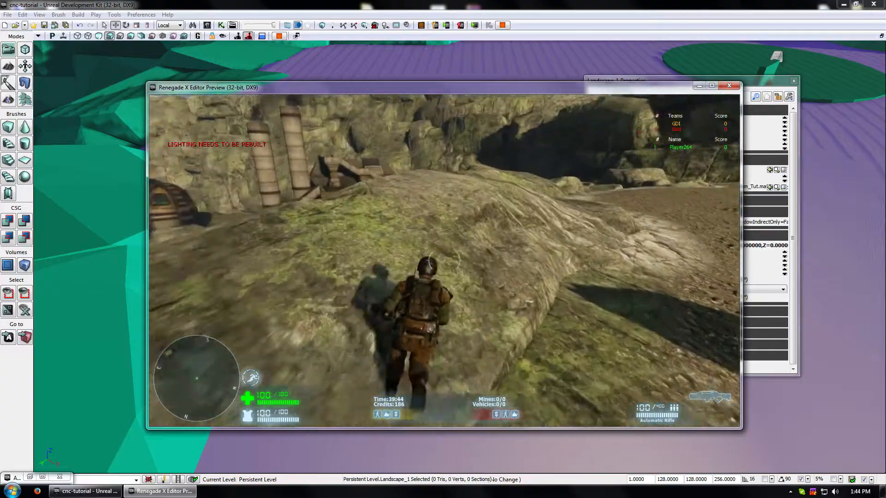
key(w)
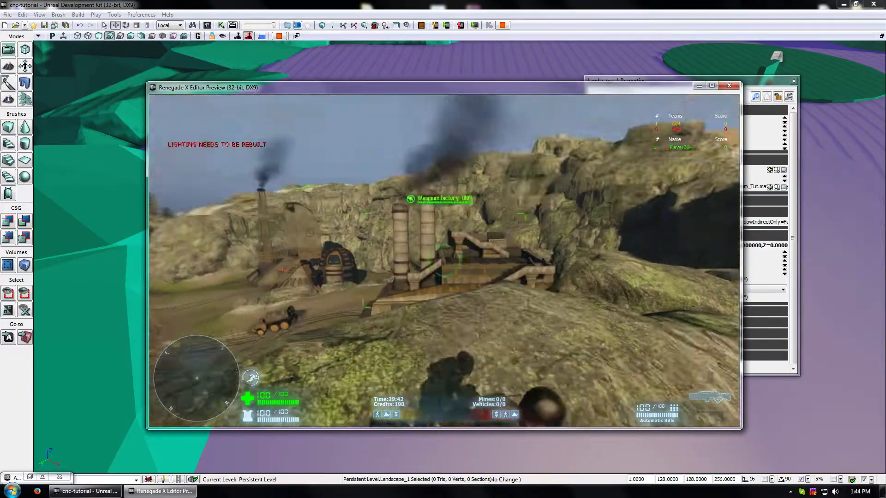
key(w)
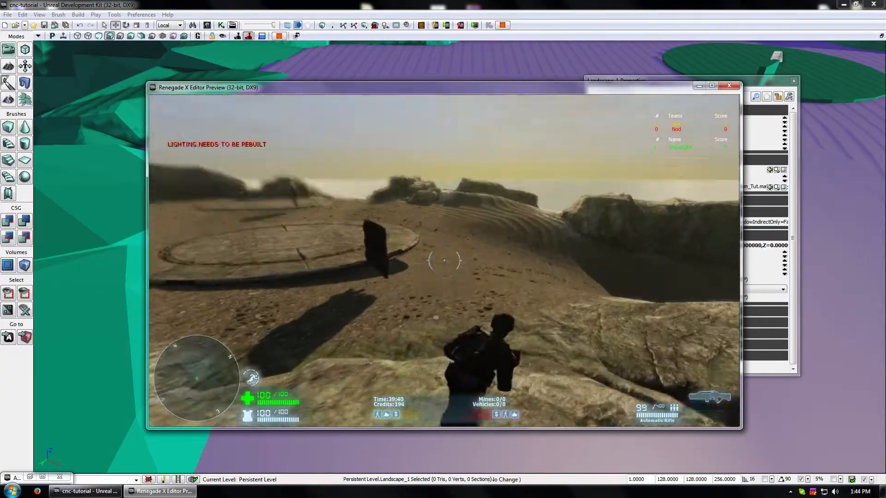
key(w)
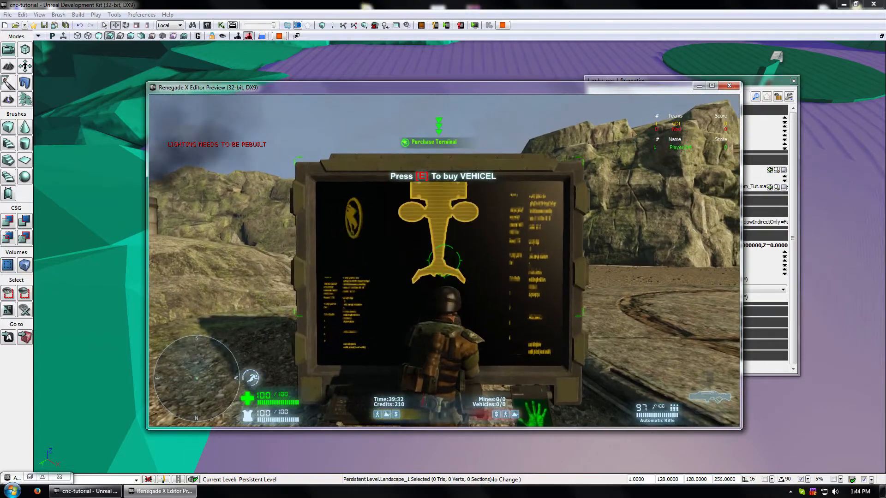
key(s)
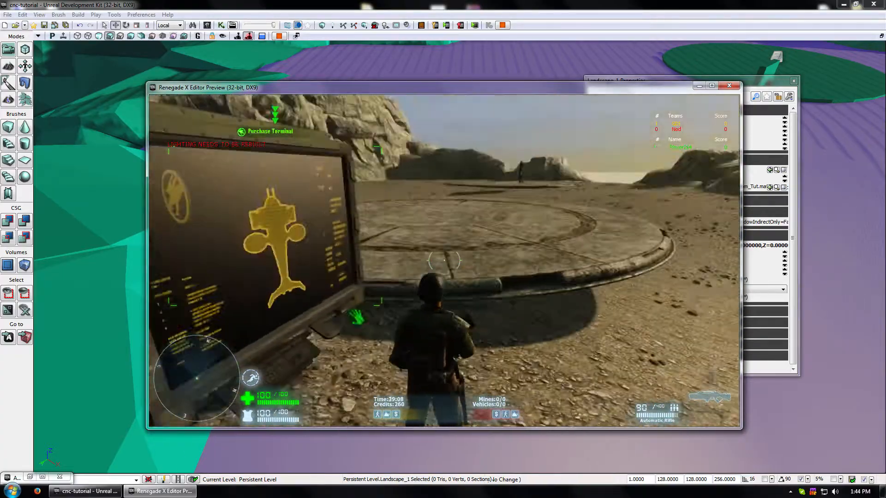
key(Escape)
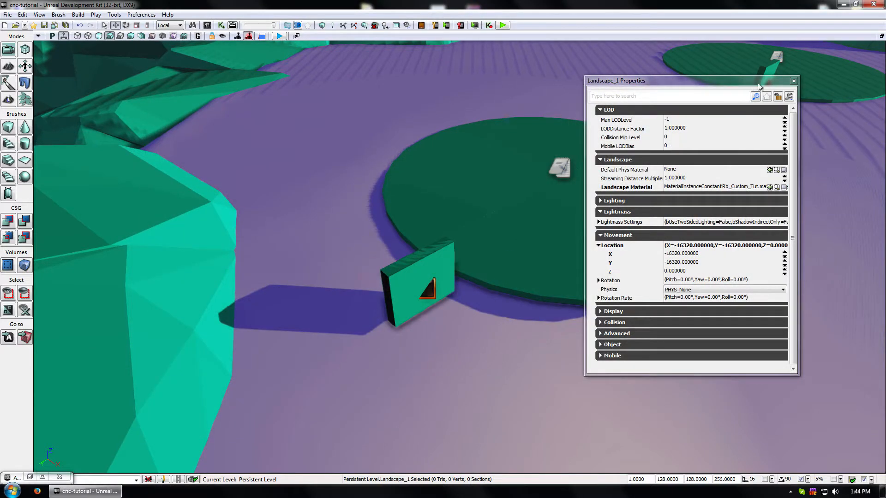
Close the landscape's properties, then select the nearer landing pad's GDI terminal attachment together with the mesh behind it
click(793, 80)
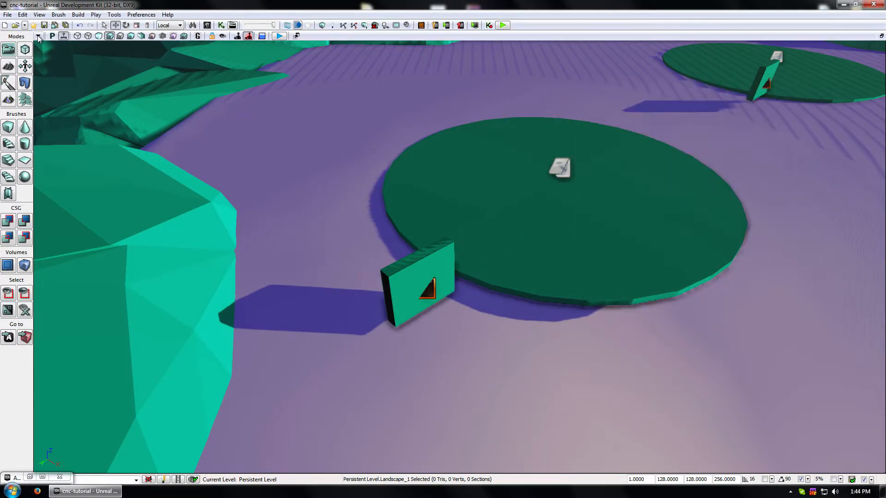
click(434, 264)
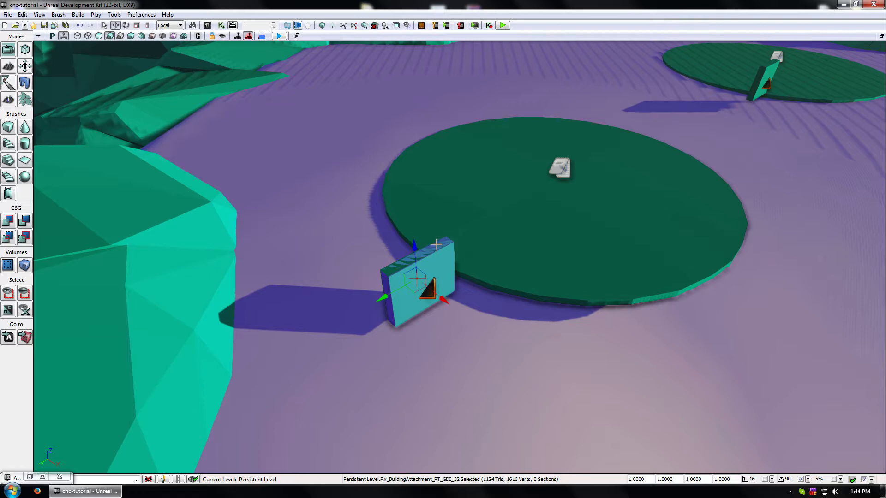
key(Escape)
click(436, 258)
right_drag(436, 259, 331, 303)
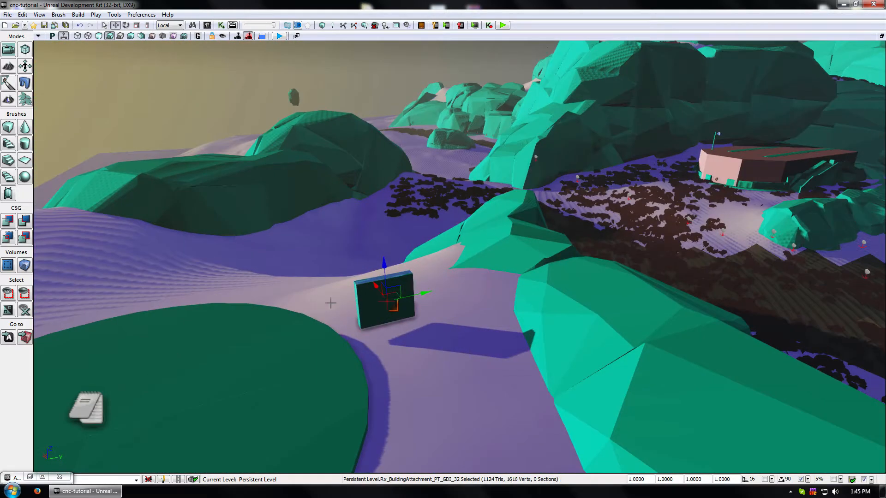
ctrl+click(387, 306)
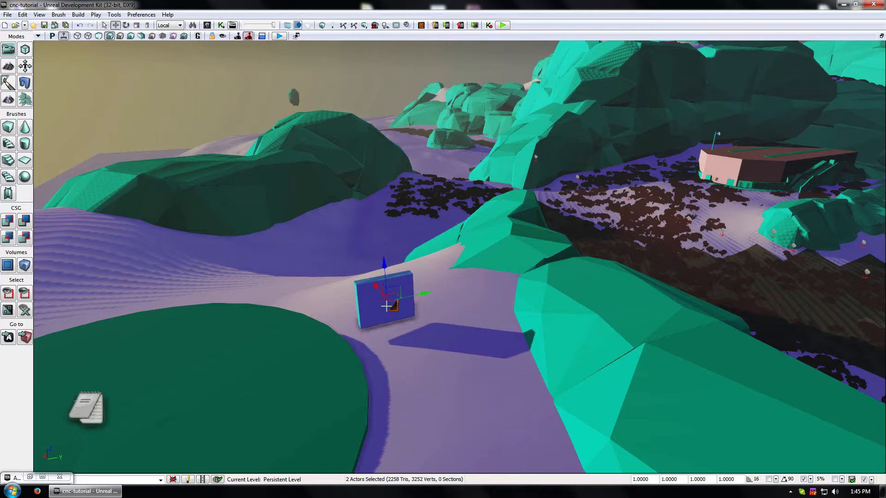
Add all sections of the nearer landing pad and its note actor to the selection
ctrl+click(279, 372)
ctrl+click(311, 416)
right_drag(312, 415, 439, 355)
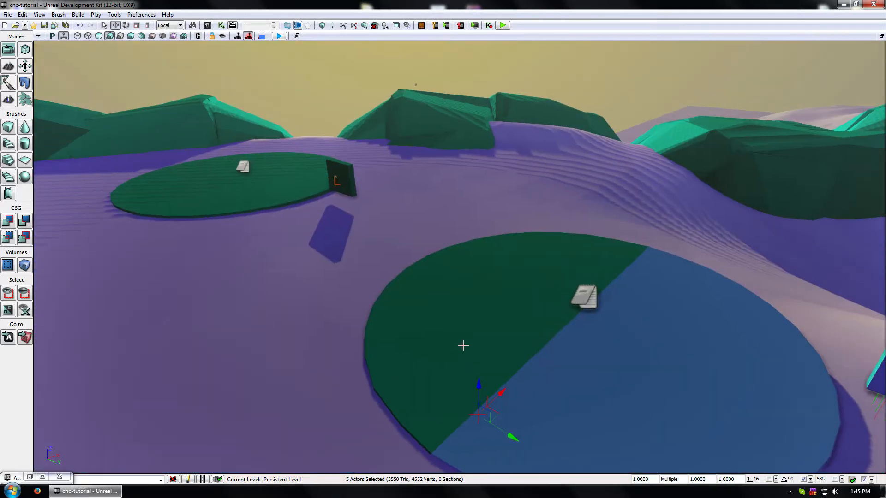
ctrl+click(463, 344)
ctrl+click(526, 265)
ctrl+click(585, 297)
right_drag(535, 299, 125, 59)
Set the viewport's collision display mode to Normal
click(39, 36)
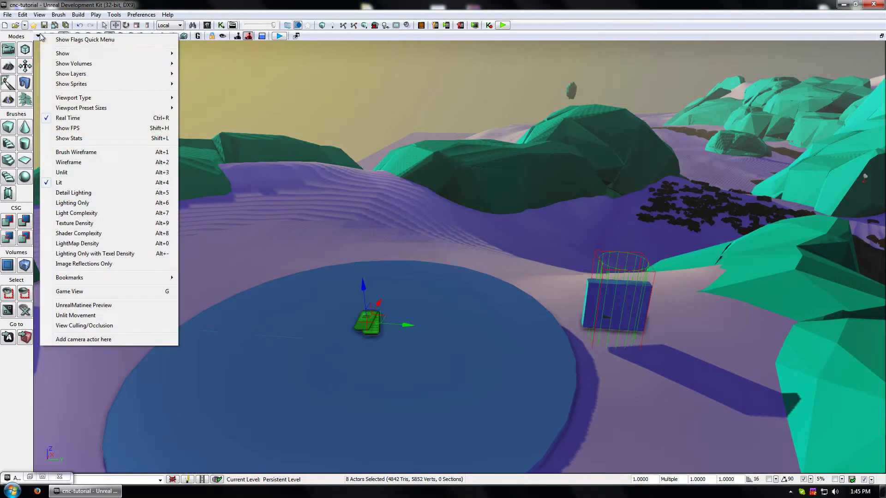
mouse_move(70, 54)
mouse_move(224, 68)
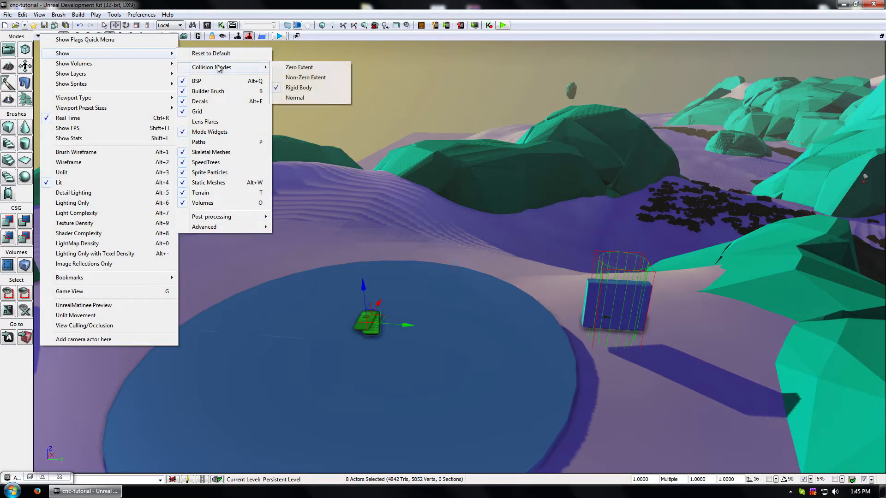
click(318, 99)
Add the second landing pad's terminal and the actors surrounding it to the selection
right_drag(296, 238, 438, 242)
drag(438, 242, 387, 176)
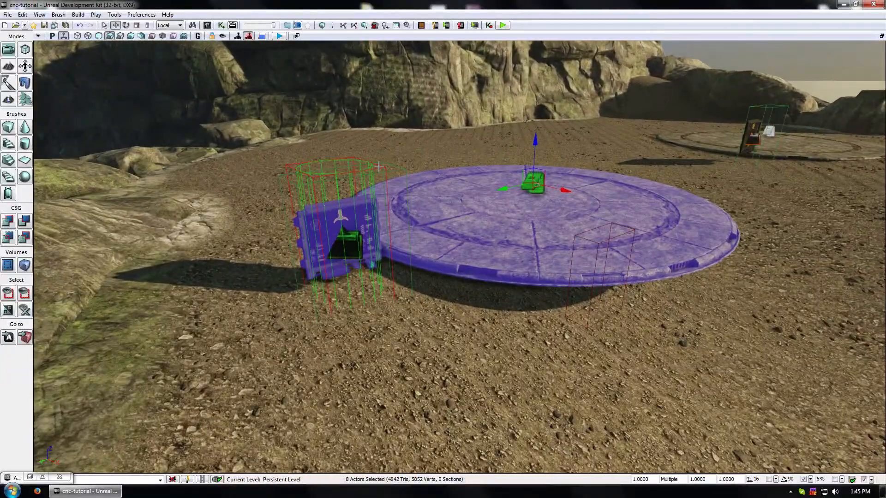
ctrl+click(408, 179)
mouse_move(421, 273)
mouse_down()
mouse_move(489, 217)
mouse_move(397, 258)
mouse_move(462, 249)
mouse_move(397, 263)
mouse_move(517, 217)
mouse_move(452, 249)
mouse_move(422, 287)
mouse_up()
ctrl+click(386, 314)
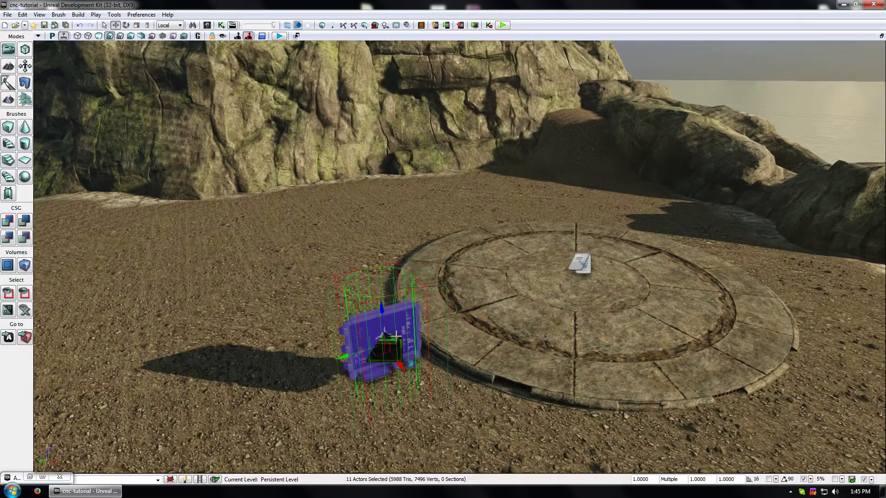
Add the second landing pad's sections and note actor to the selection, and group all selected actors
ctrl+click(466, 277)
ctrl+click(521, 249)
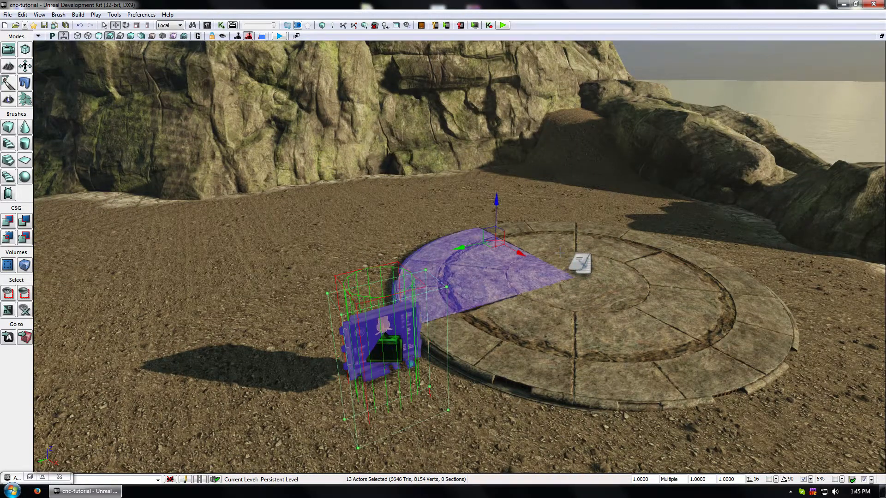
ctrl+click(646, 251)
ctrl+click(701, 314)
ctrl+click(587, 311)
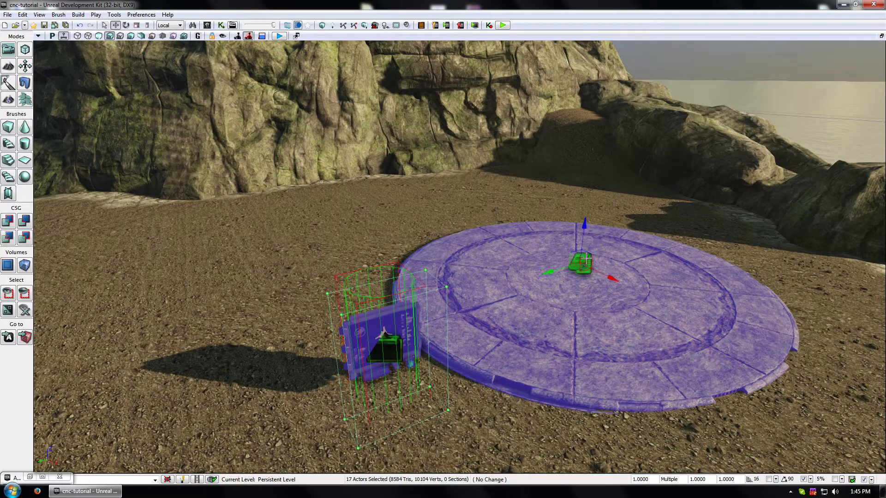
right_click(588, 311)
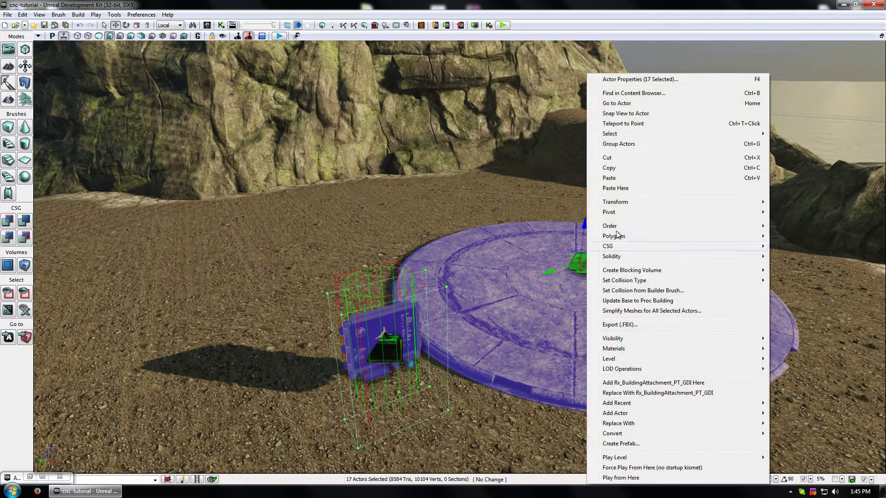
click(619, 144)
Raise the grouped landing pads and terminals above the ground, and undo the move
drag(405, 148, 406, 10)
middle_drag(364, 233, 355, 175)
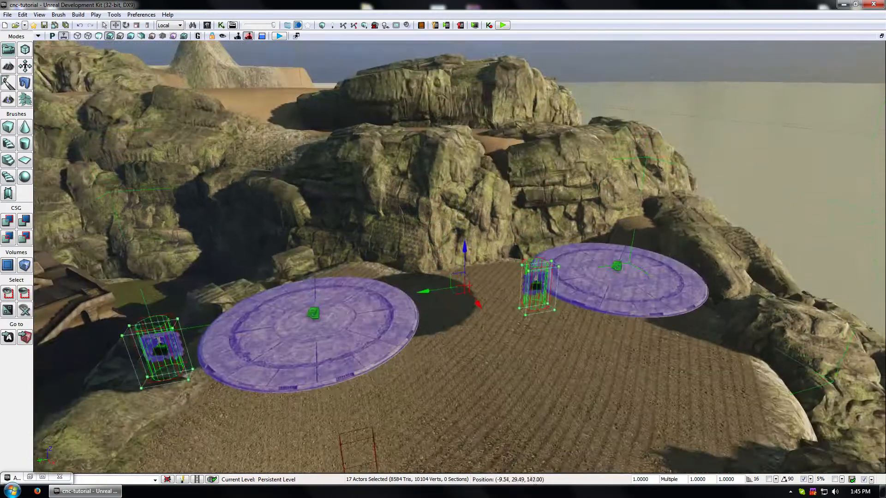
mouse_move(364, 233)
mouse_down()
mouse_move(346, 295)
mouse_move(364, 234)
mouse_up()
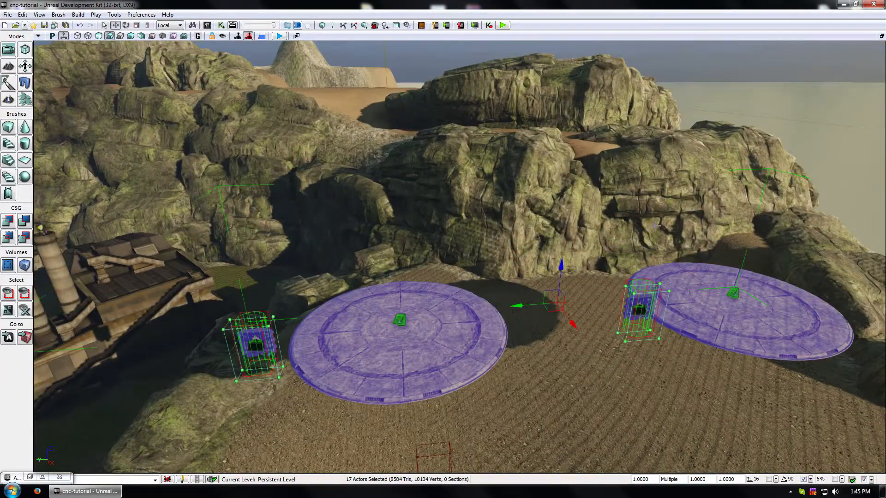
key(ctrl+z)
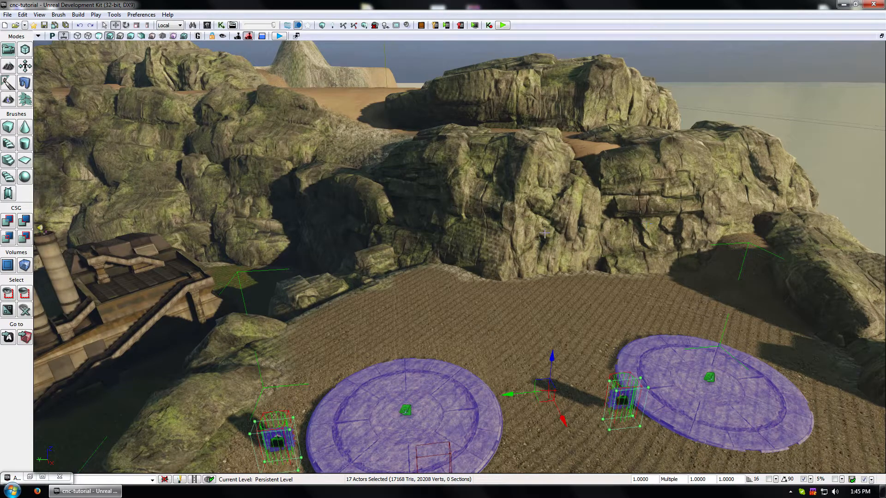
Deselect the grouped pads, select the box brush in front of the nearer landing pad, and examine its position
click(432, 306)
drag(432, 306, 379, 323)
middle_drag(378, 323, 479, 429)
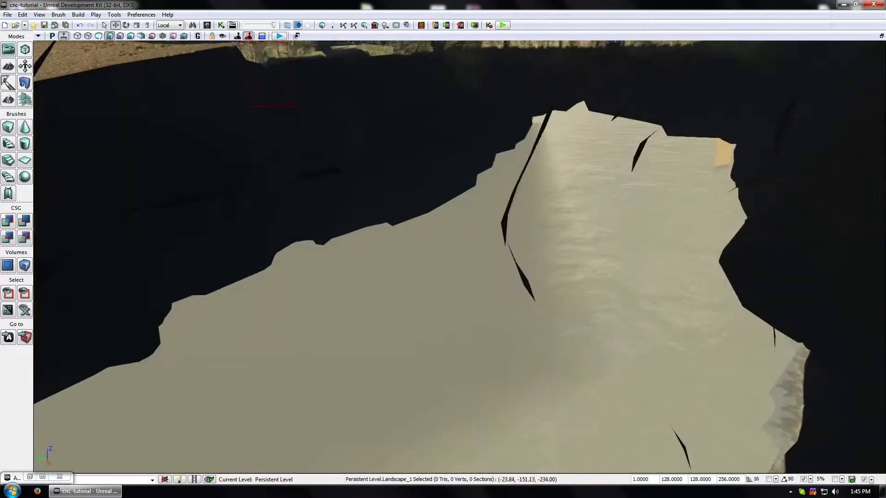
drag(432, 306, 398, 207)
click(397, 156)
key(Home)
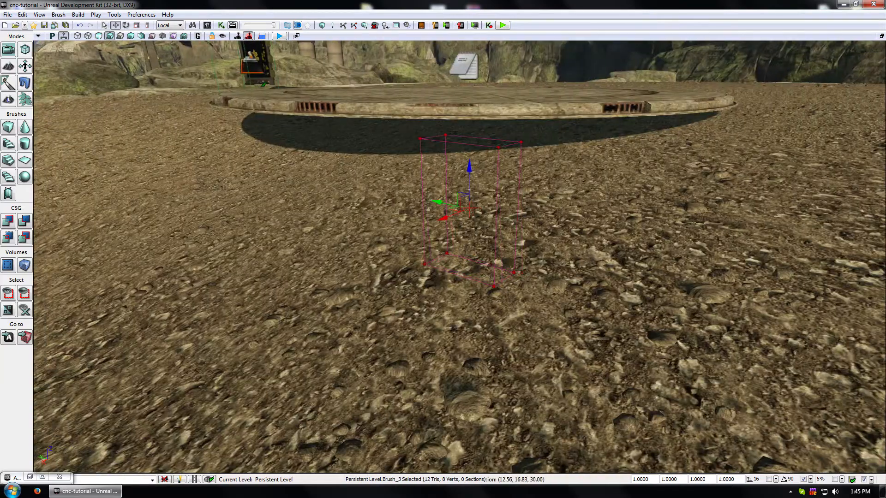
middle_drag(397, 156, 399, 230)
right_drag(399, 230, 406, 180)
middle_drag(406, 180, 401, 60)
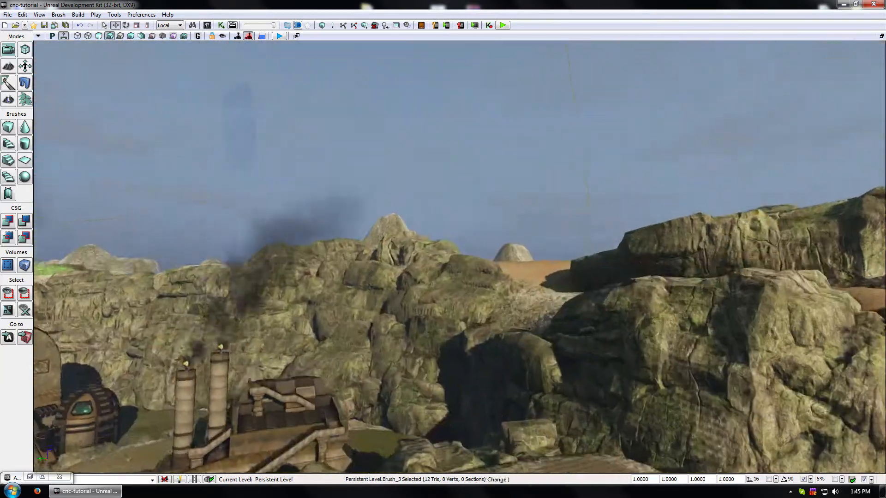
right_drag(397, 156, 343, 231)
drag(471, 216, 471, 277)
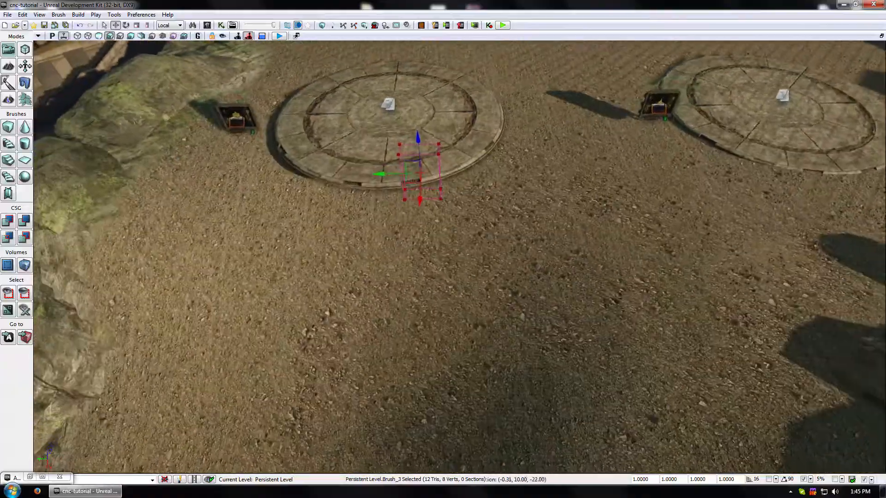
mouse_move(471, 277)
right_down()
mouse_move(471, 215)
mouse_move(461, 342)
mouse_move(461, 249)
mouse_move(461, 277)
right_up()
mouse_move(461, 277)
mouse_down()
mouse_move(276, 287)
mouse_move(378, 276)
mouse_move(359, 277)
mouse_up()
Select the grouped twin-roofed building in the base, and add the tall-chimney building and the Weapons Factory to the selection
drag(492, 237, 492, 238)
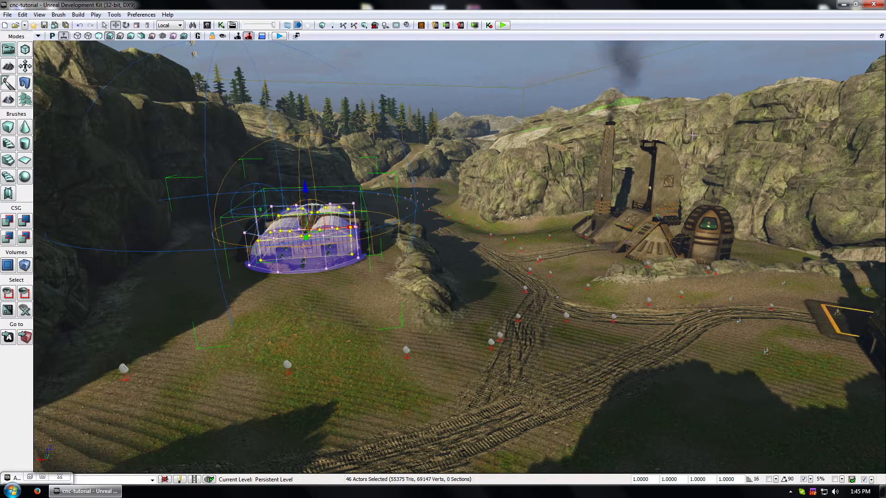
ctrl+click(643, 221)
drag(447, 271, 522, 259)
ctrl+click(522, 265)
drag(477, 321, 470, 310)
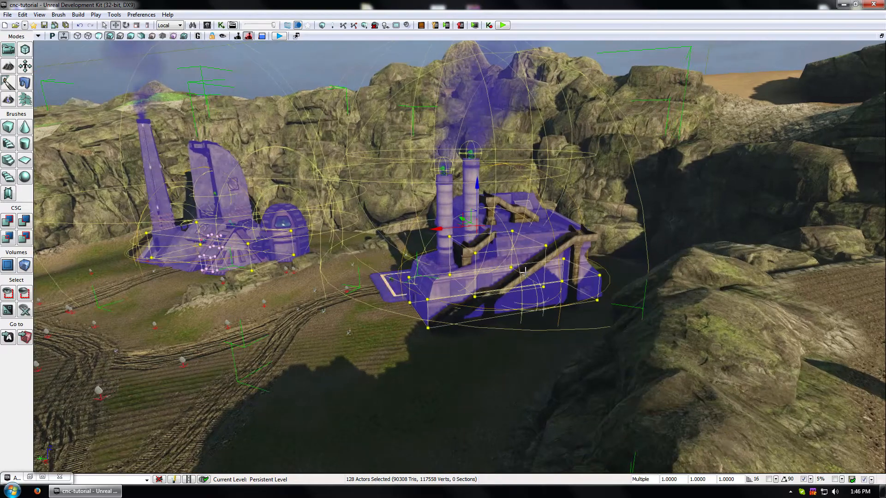
Toggle the Weapons Factory group and its outer pipework so the complete building is included with the other selected buildings
ctrl+click(476, 318)
ctrl+click(531, 263)
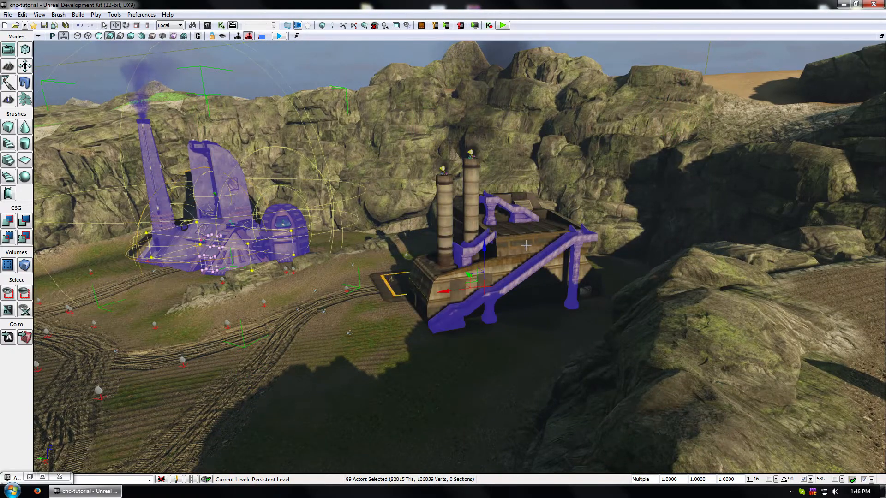
ctrl+click(525, 244)
drag(525, 245, 372, 340)
ctrl+click(401, 362)
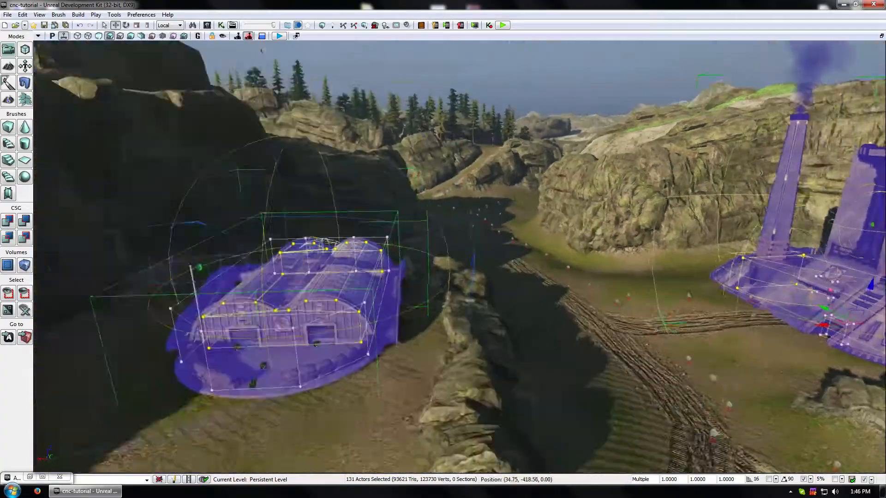
drag(372, 341, 440, 265)
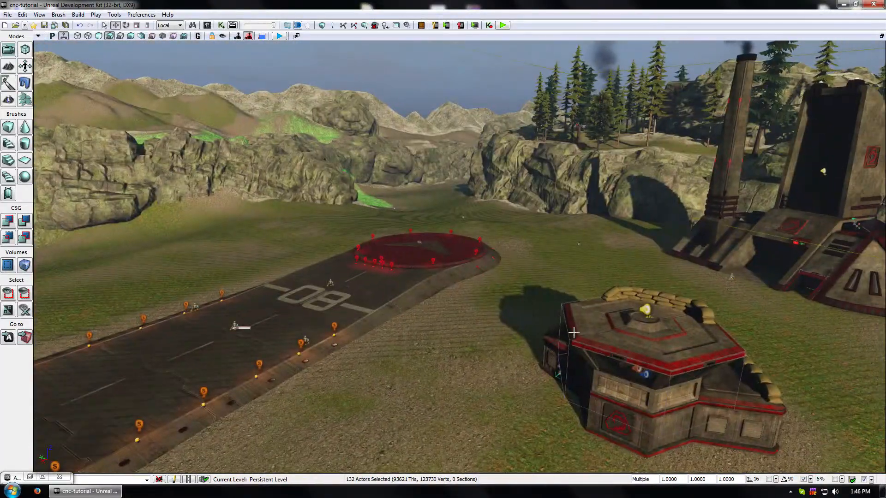
Add the airstrip's hexagonal control building and the tall-chimney building to the selection, and delete all the selected base buildings
ctrl+click(648, 323)
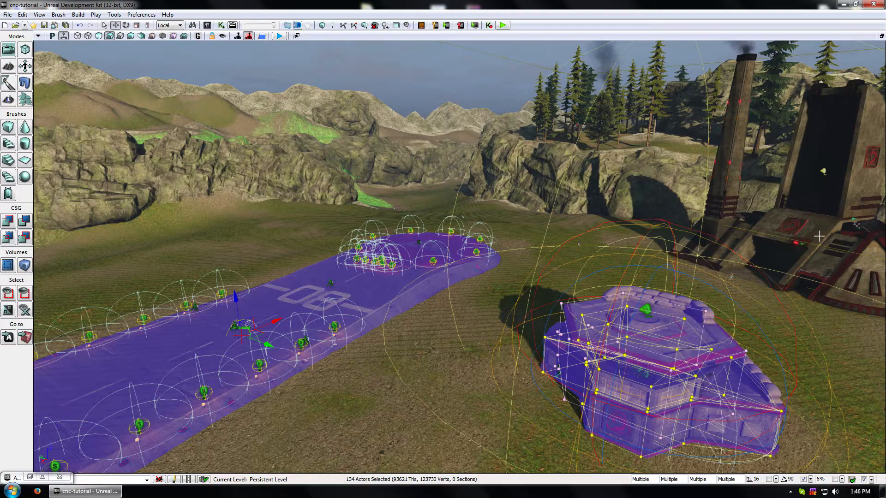
ctrl+click(819, 236)
mouse_move(560, 274)
mouse_down()
mouse_move(560, 290)
mouse_move(539, 295)
mouse_move(560, 274)
mouse_up()
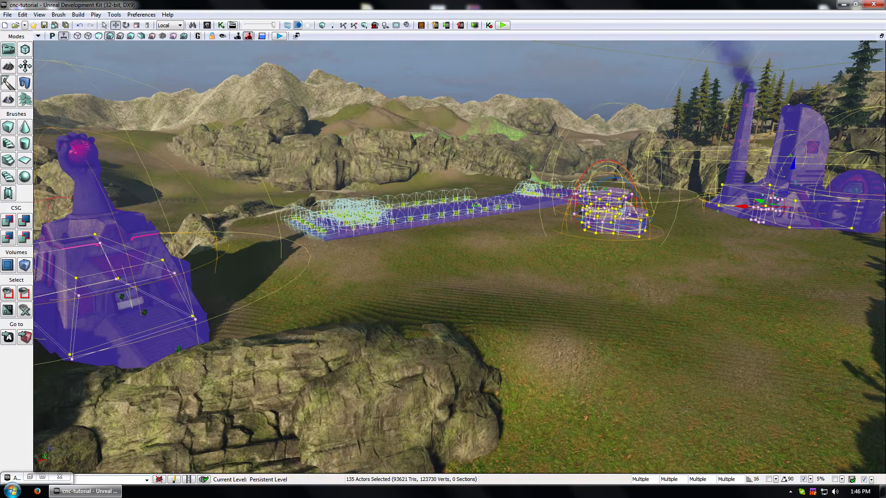
key(Delete)
Select the large sky dome mesh above the mountains and delete it
right_drag(497, 196, 490, 134)
click(508, 200)
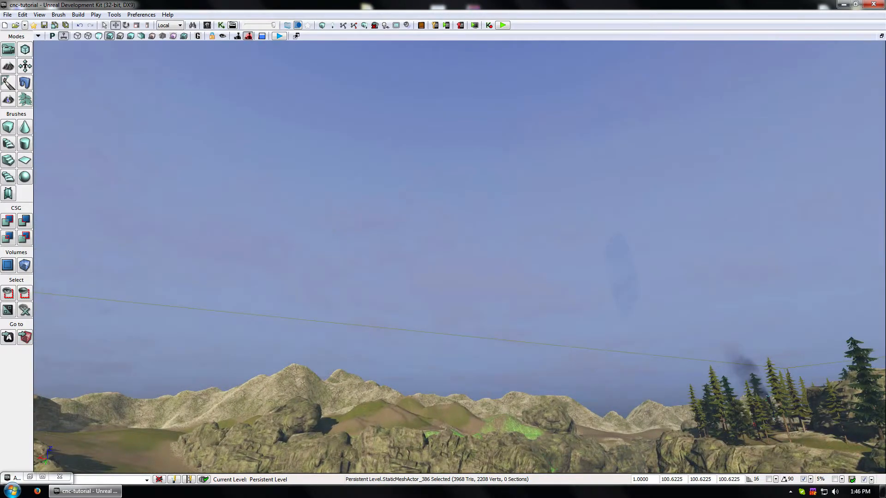
right_drag(465, 287, 465, 337)
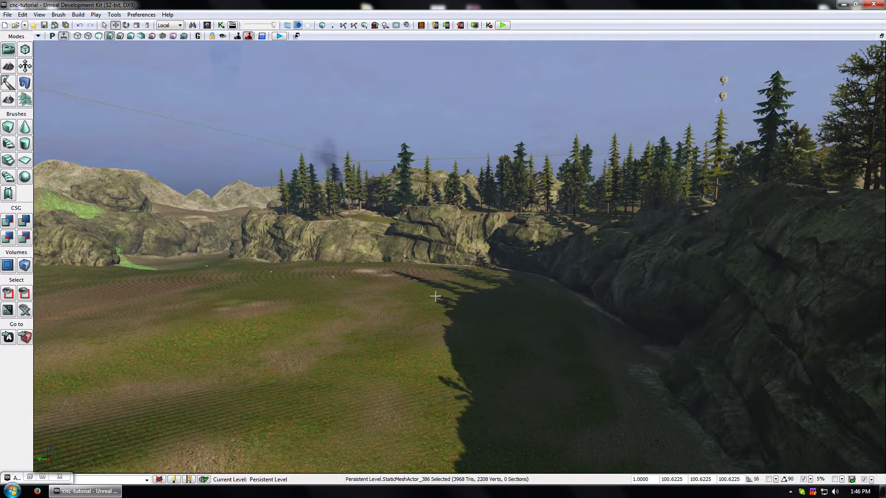
key(Delete)
Select a cliff mesh on the forested plateau and extend the selection to matching static meshes of all classes
right_drag(363, 200, 454, 210)
click(454, 210)
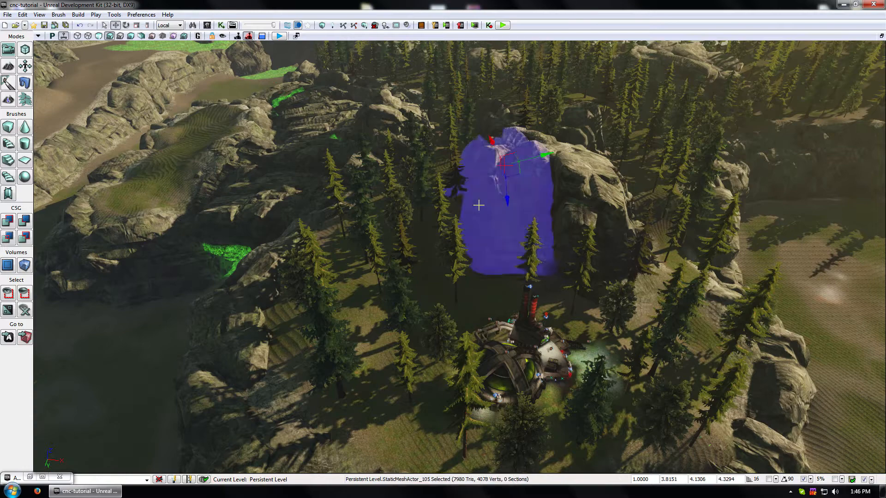
right_click(478, 205)
mouse_move(503, 178)
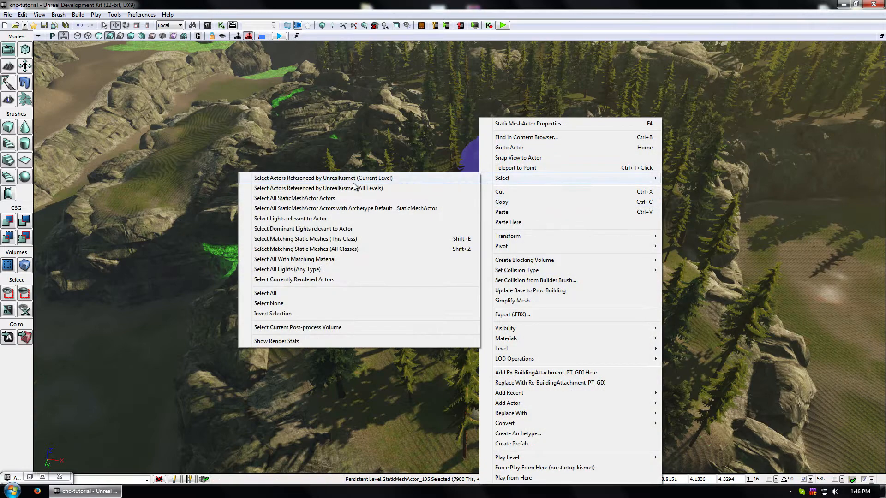
click(331, 250)
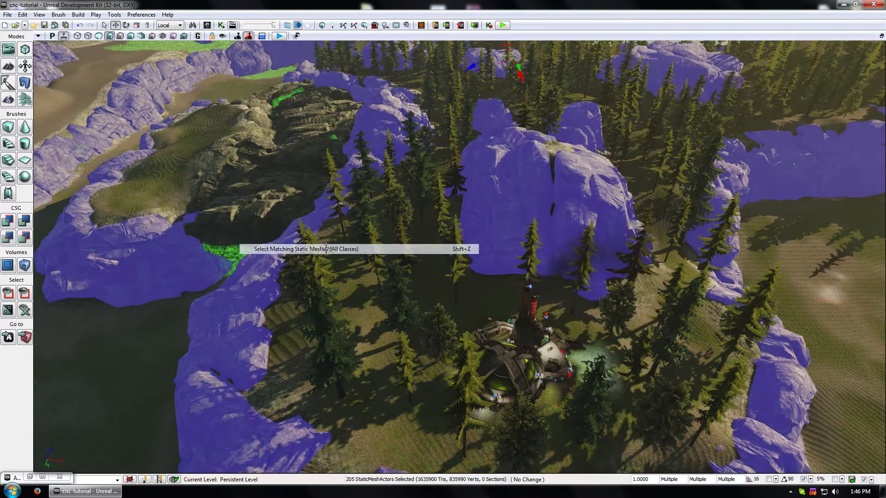
Select all actors in the level, deselect the translucent mesh around the plateau building, and anchor the pivot on the rock behind it
right_click(496, 219)
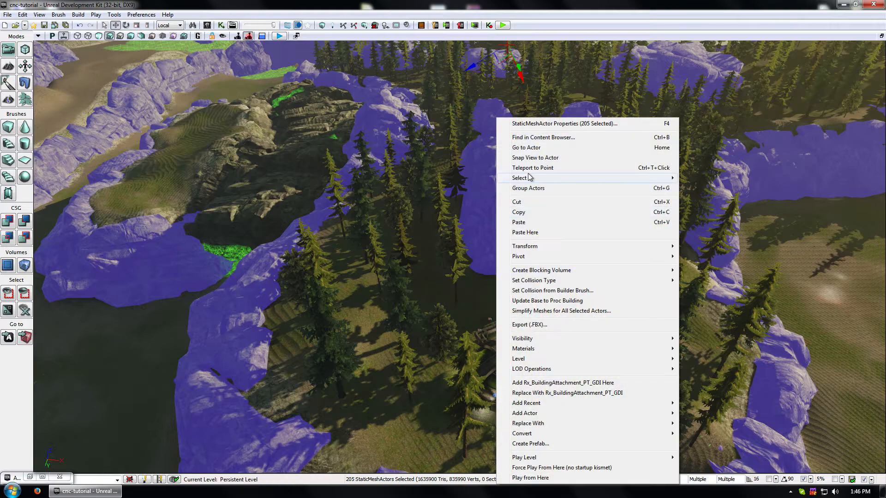
mouse_move(532, 180)
click(283, 294)
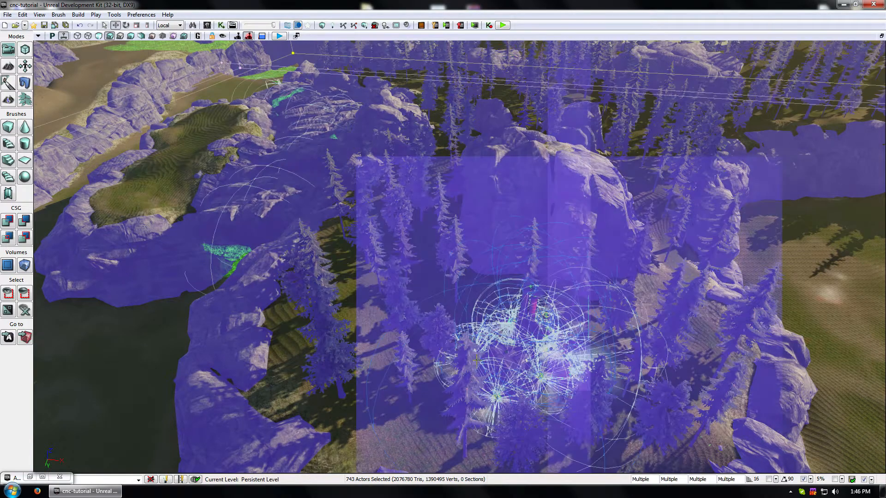
ctrl+click(416, 277)
drag(415, 276, 419, 364)
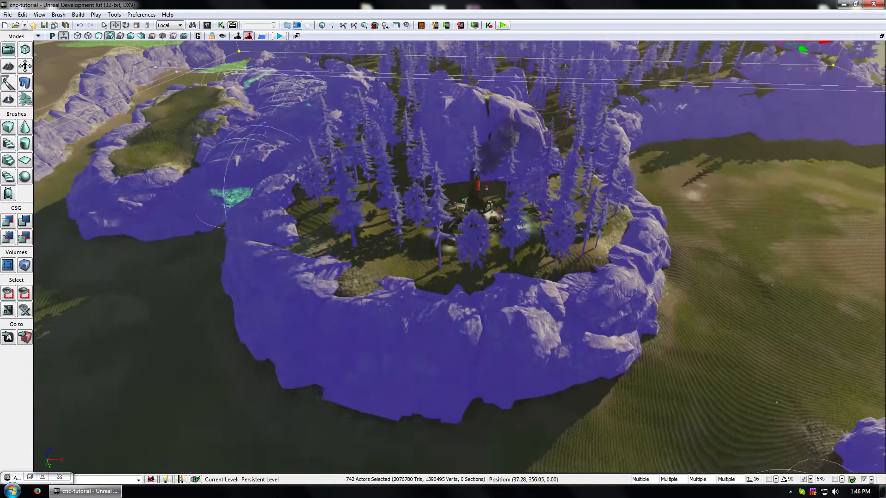
right_drag(415, 276, 411, 199)
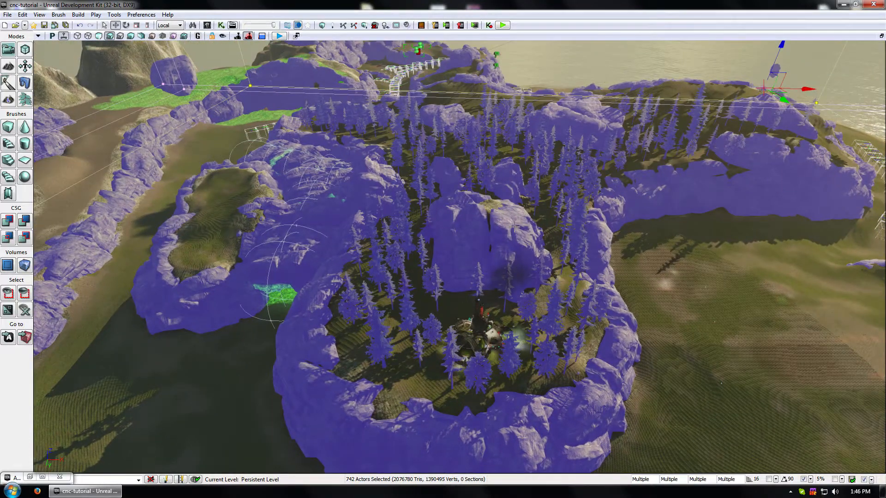
ctrl+click(449, 169)
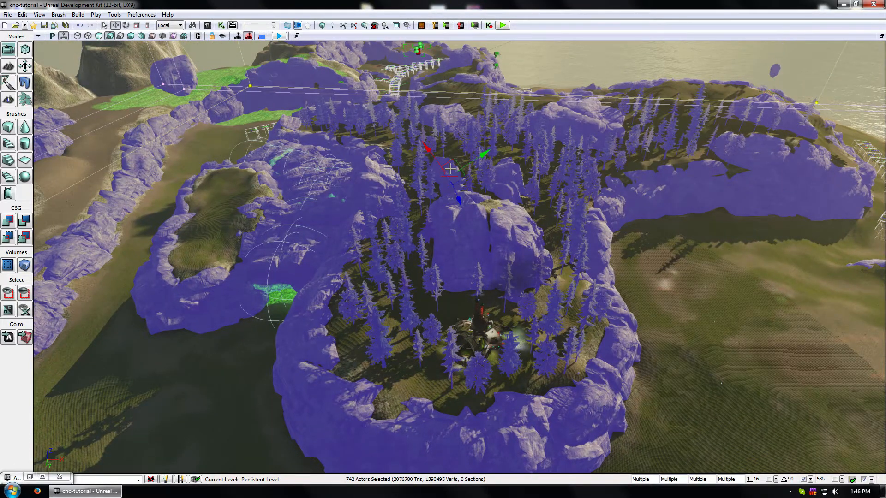
Switch the transform mode to uniform scaling with the World reference coordinate system
key(space)
key(space)
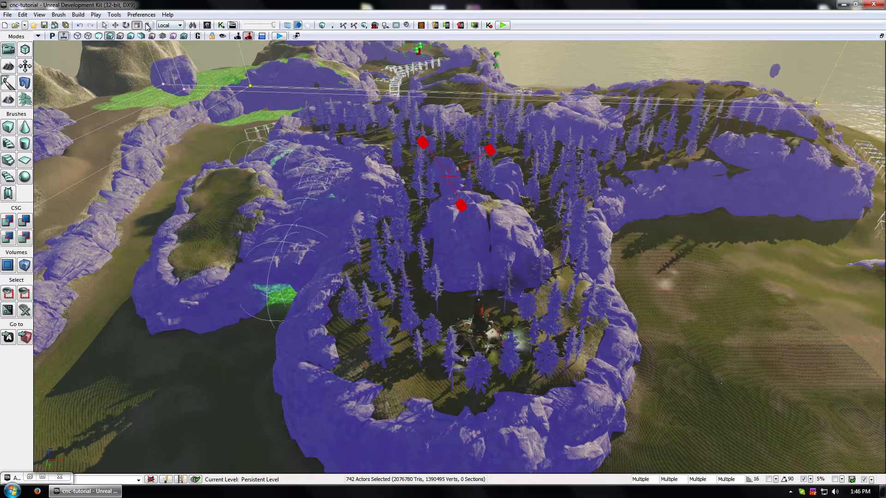
click(167, 33)
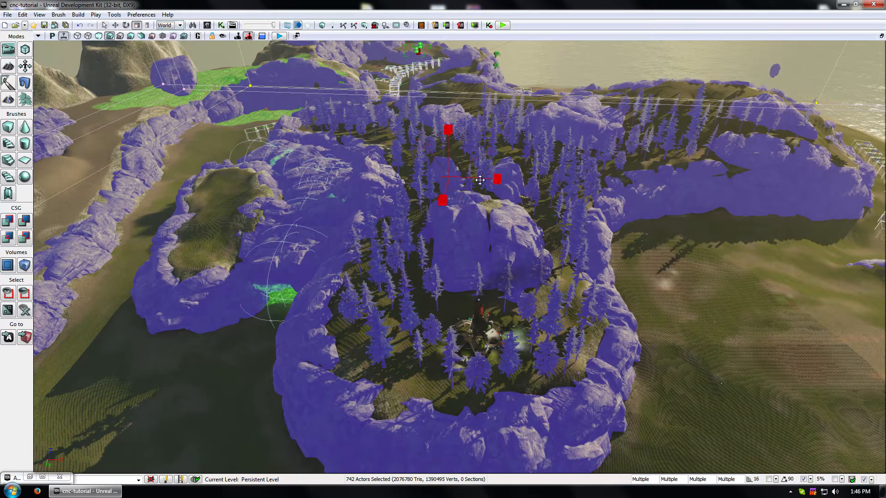
Try to scale the selected level actors down about the central rock, and undo the scaling
drag(448, 130, 448, 170)
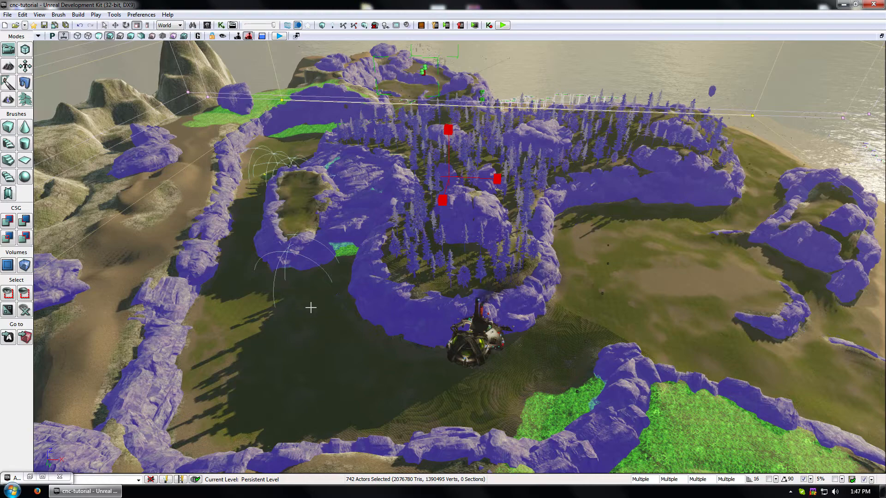
right_drag(310, 308, 310, 303)
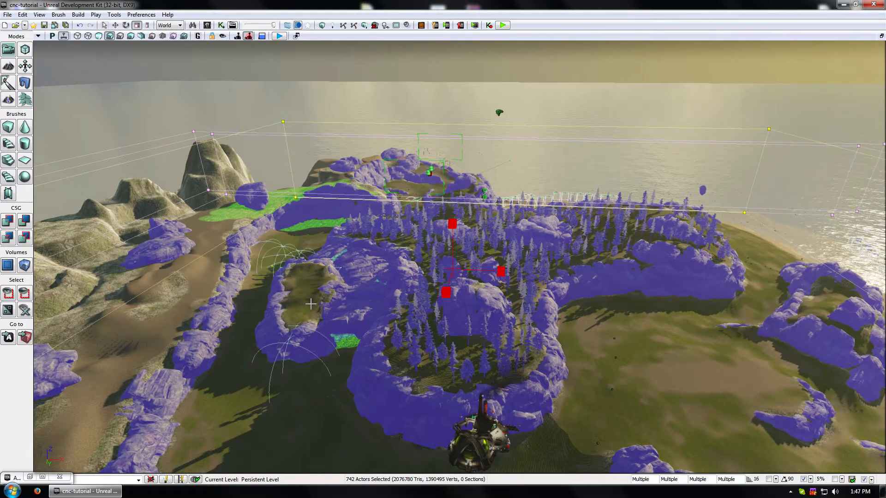
drag(388, 280, 388, 268)
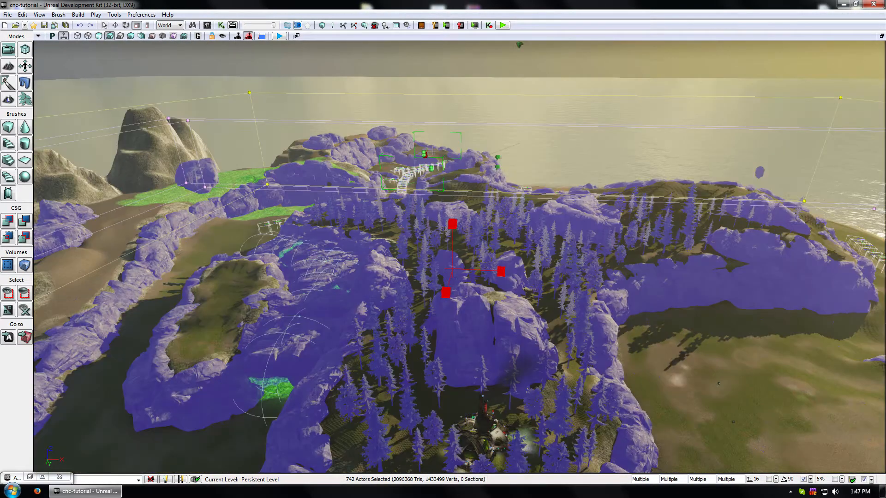
Re-anchor the pivot on the central rock, deselect the landing pads, try scaling the remaining actors uniformly by about -57.5%, and undo it
ctrl+click(361, 280)
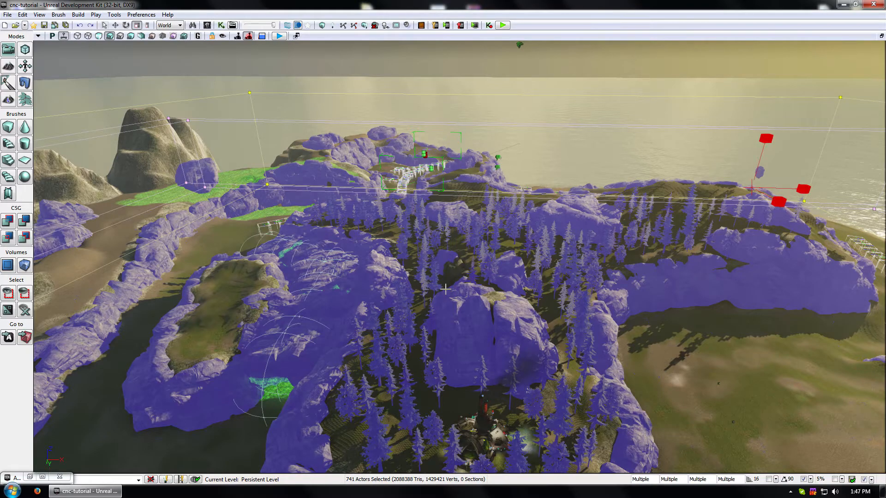
ctrl+click(455, 267)
drag(378, 402, 375, 354)
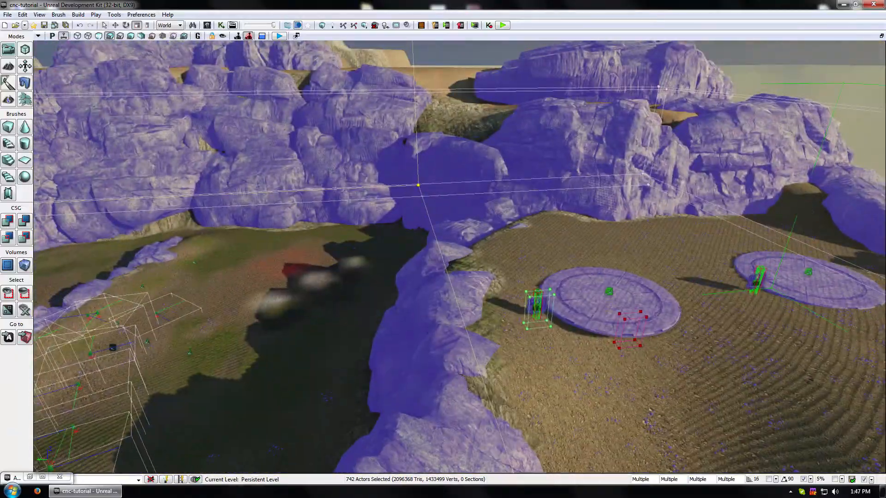
drag(597, 306, 540, 173)
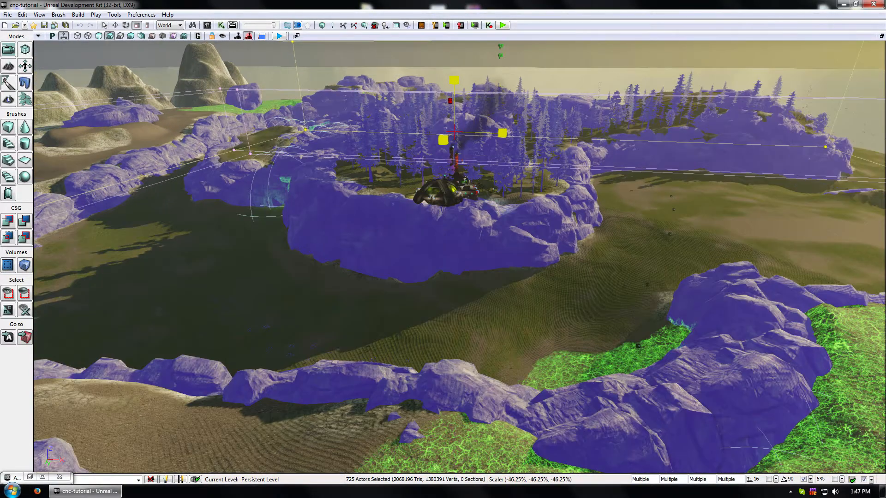
drag(540, 174, 579, 171)
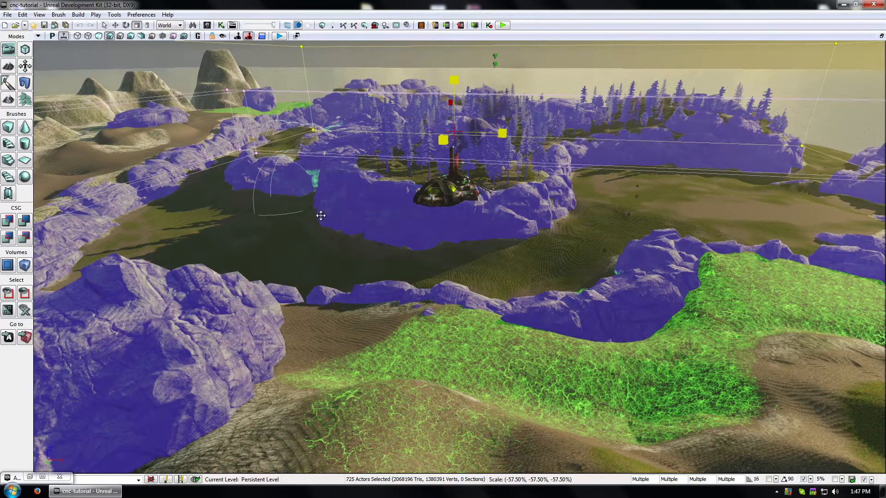
drag(321, 215, 240, 224)
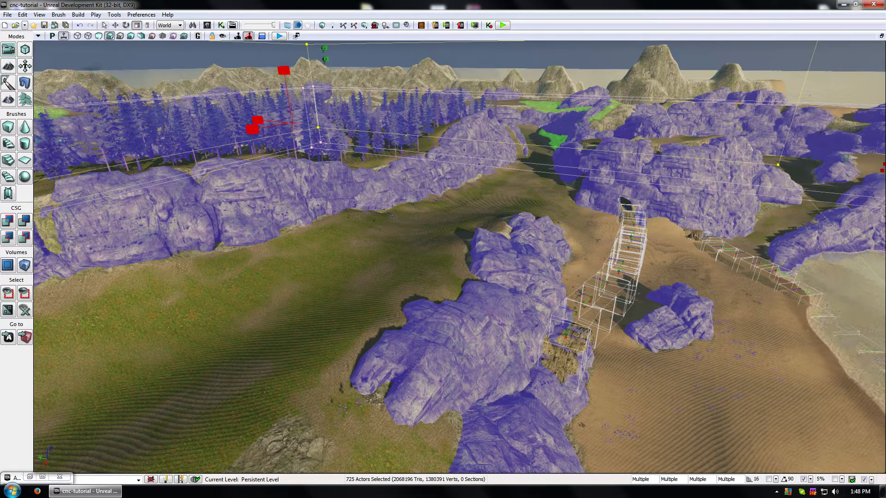
drag(424, 185, 358, 258)
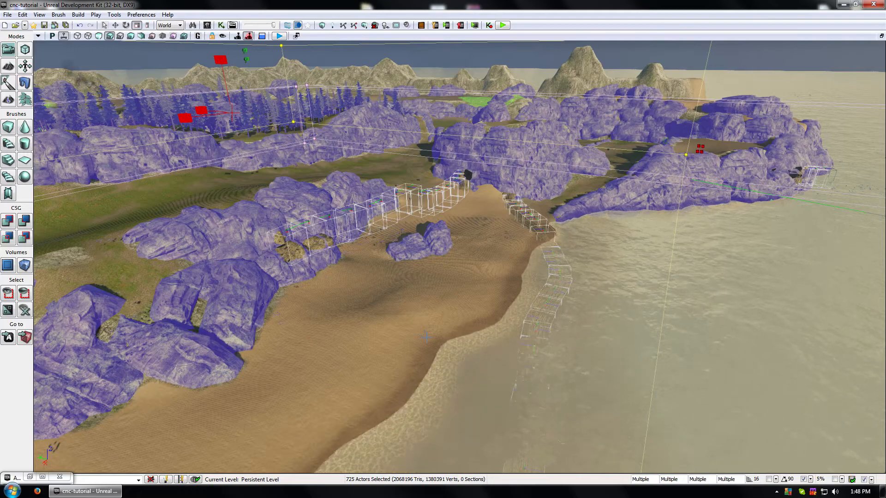
drag(427, 338, 458, 448)
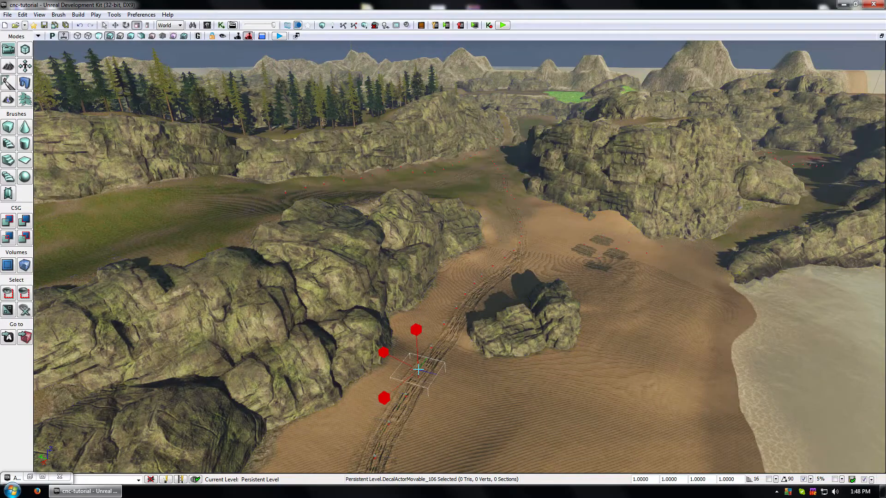
Select a track decal on the beach path and extend the selection to all DecalActorMovable actors
click(417, 369)
right_click(419, 364)
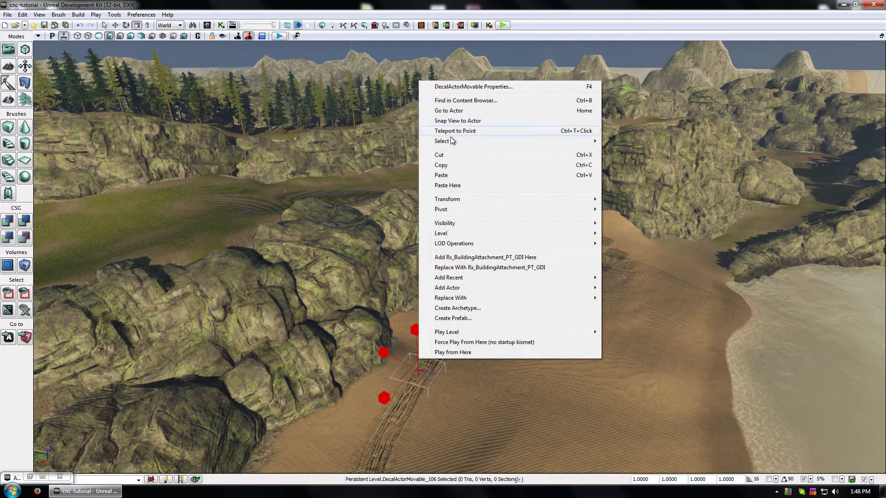
mouse_move(453, 141)
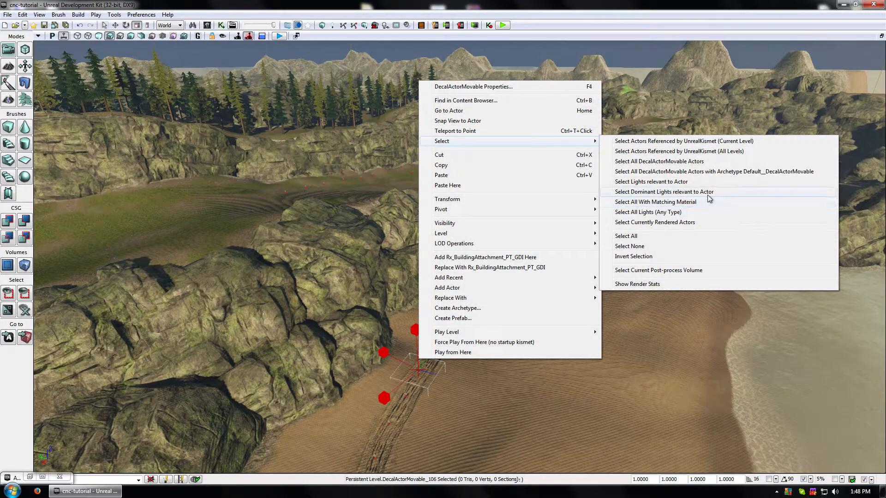
click(660, 161)
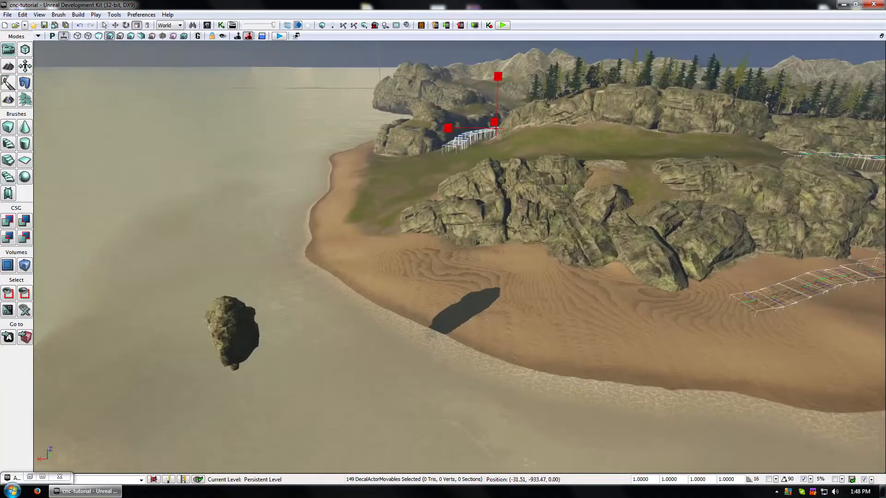
Open the properties of the selected track decals, examine their decal settings, and close the properties
right_drag(505, 203, 611, 212)
key(F4)
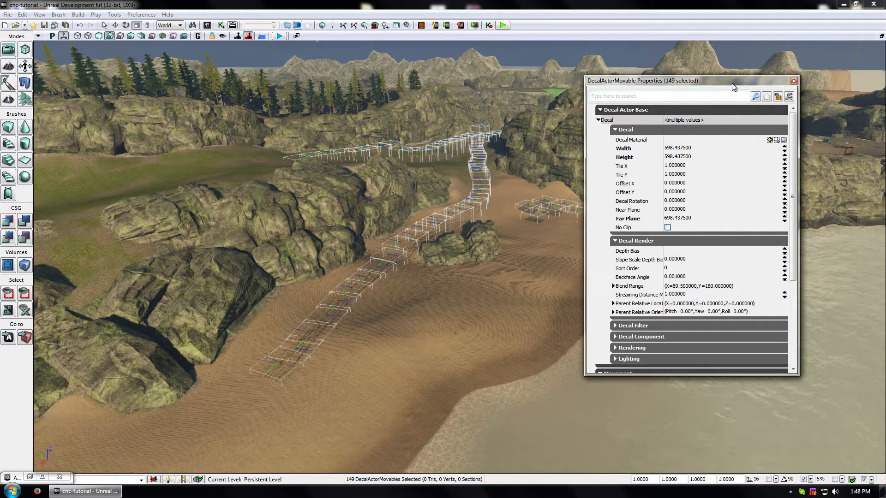
click(793, 80)
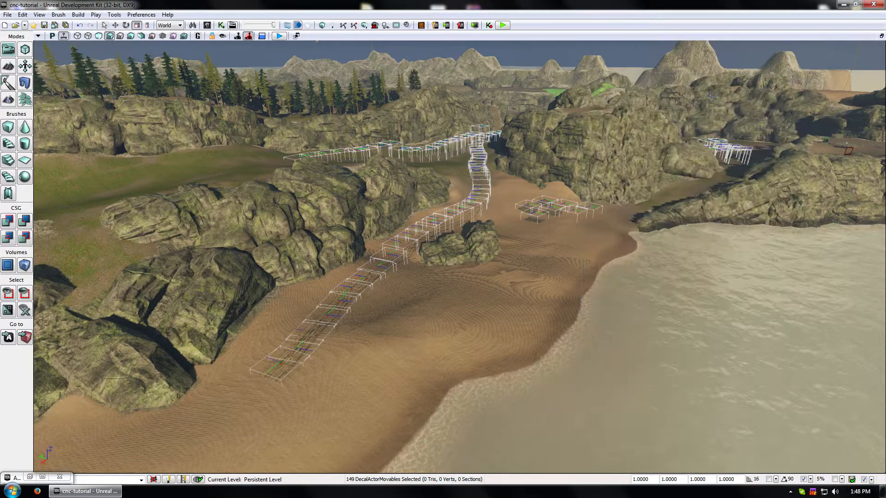
Group all the selected track decals into one actor group
right_drag(396, 295, 379, 277)
right_click(465, 159)
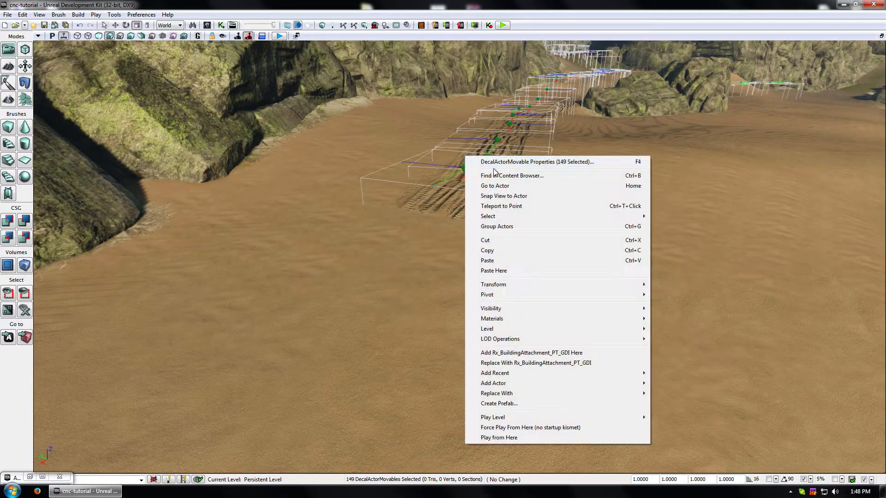
click(496, 226)
middle_drag(497, 226, 553, 198)
drag(497, 226, 462, 283)
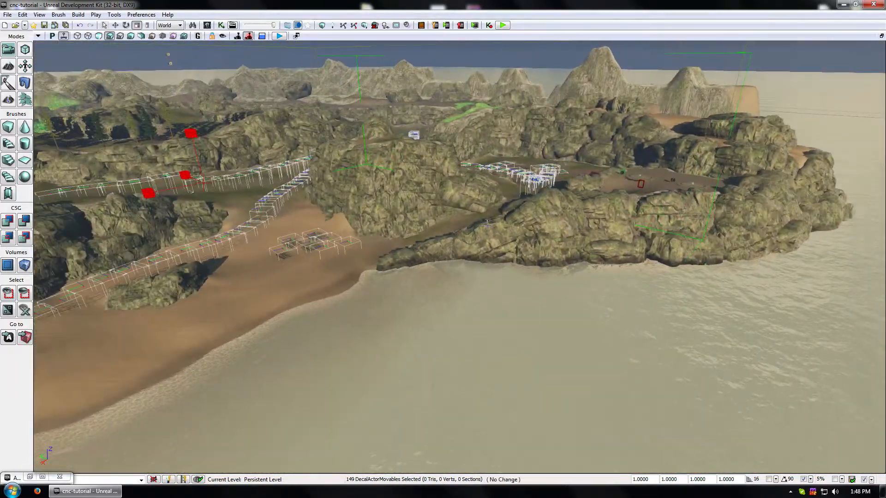
Select all actors in the level again, and remove the grouped track decals and the landing pads from the selection
right_click(487, 229)
mouse_move(526, 181)
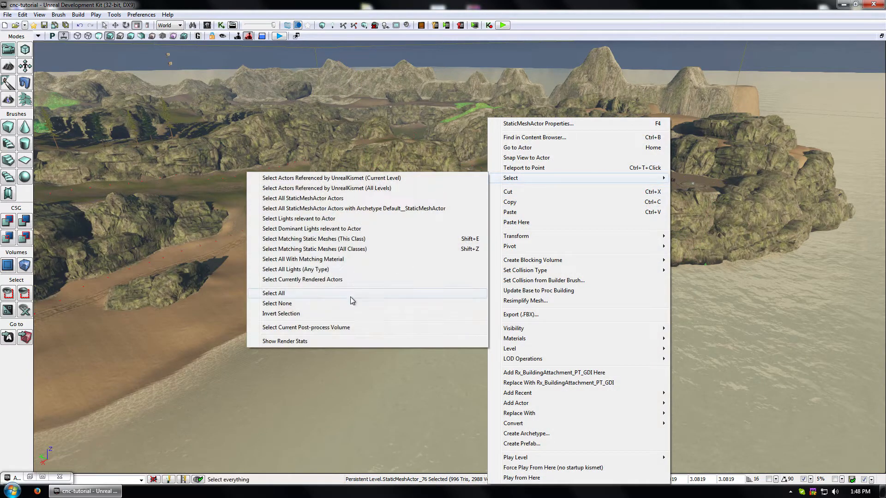
click(308, 297)
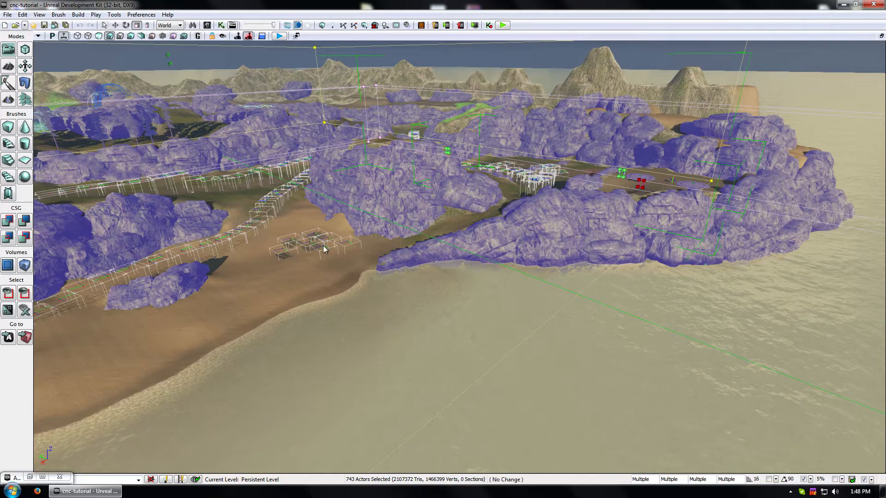
key(Delete)
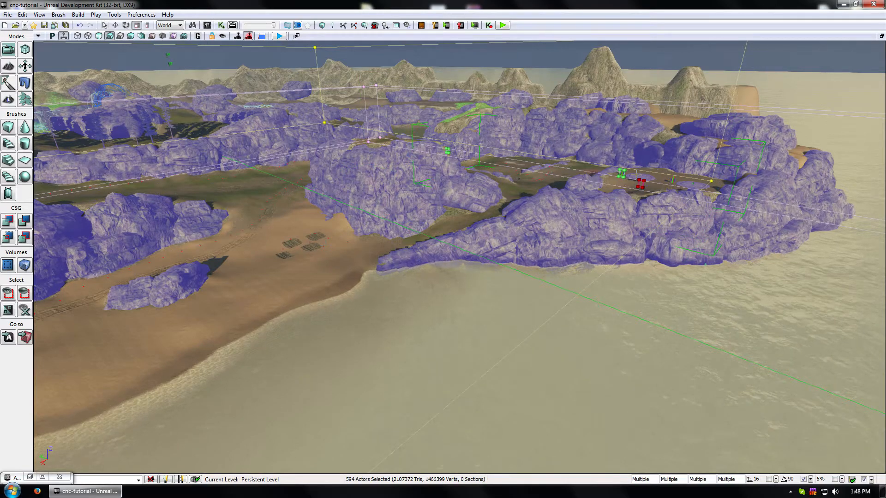
drag(641, 181, 640, 156)
drag(293, 136, 292, 133)
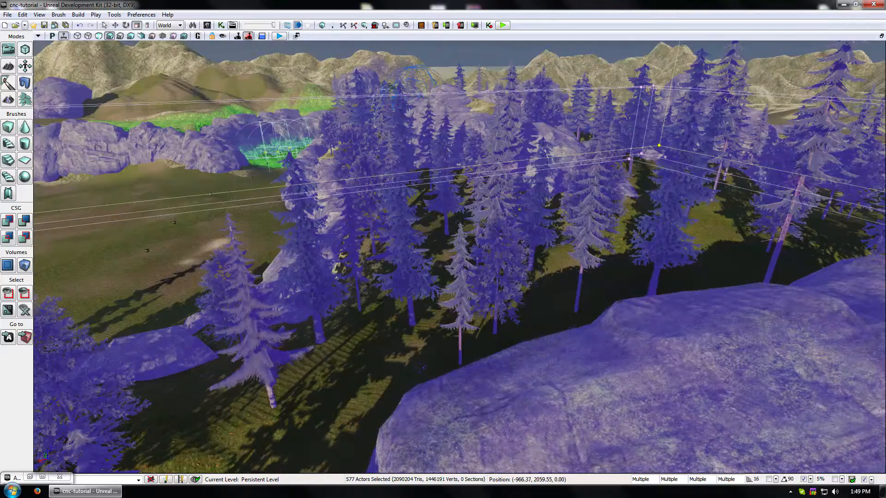
Remove the leftover ungrouped item from the mass selection and scale the selected level actors down by about 49%
drag(459, 257, 503, 208)
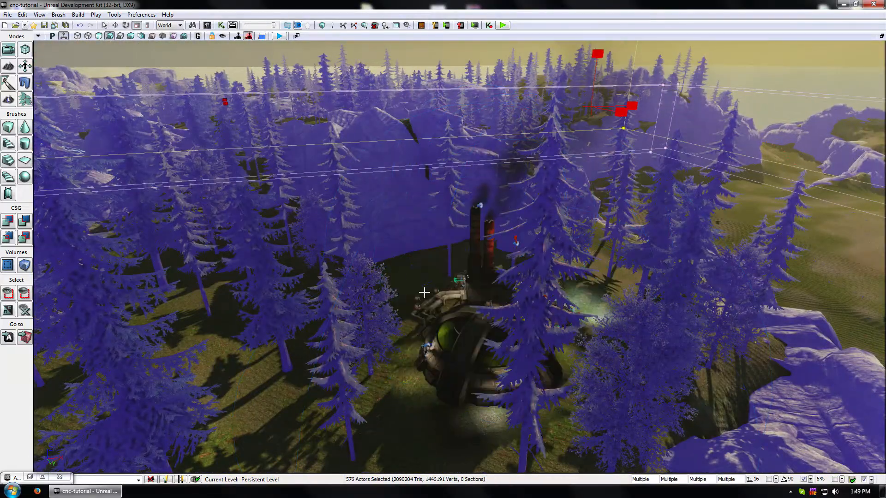
scroll(423, 292, down, 5)
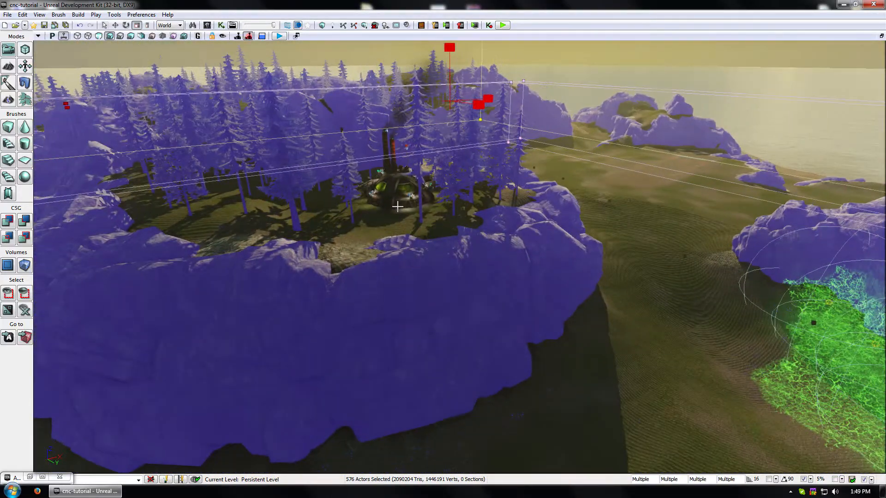
right_drag(411, 291, 368, 232)
ctrl+click(368, 210)
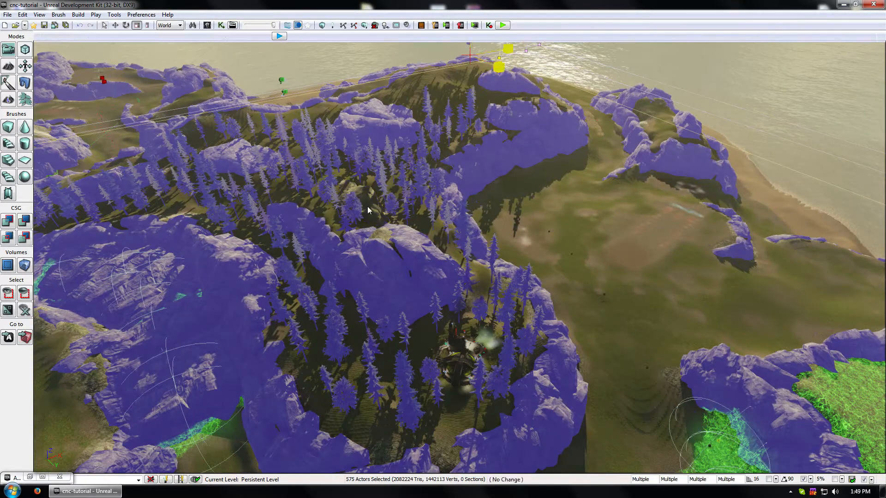
ctrl+click(368, 210)
drag(368, 210, 333, 218)
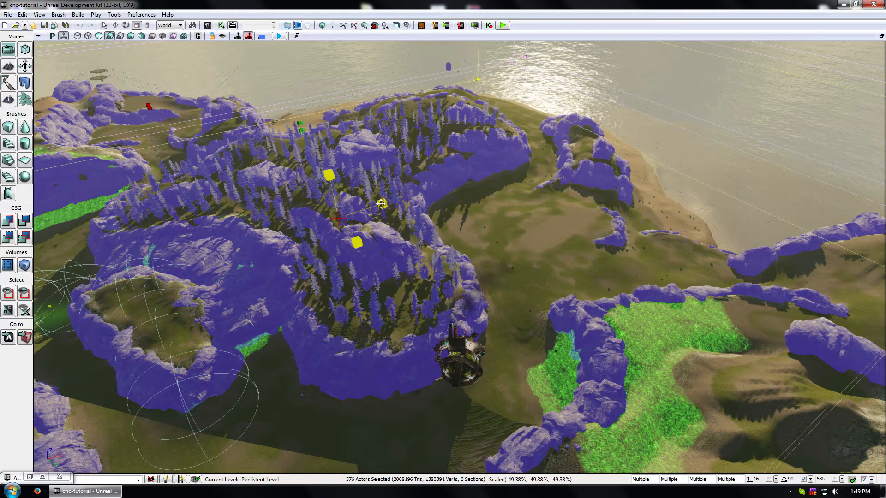
Scale the selected actors down by about 16% more while viewing the level from above
drag(52, 36, 54, 39)
click(53, 36)
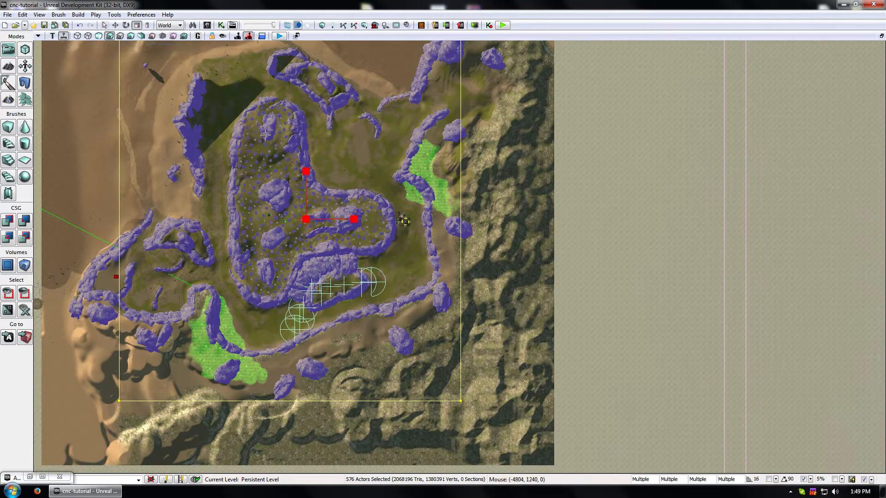
drag(354, 219, 335, 219)
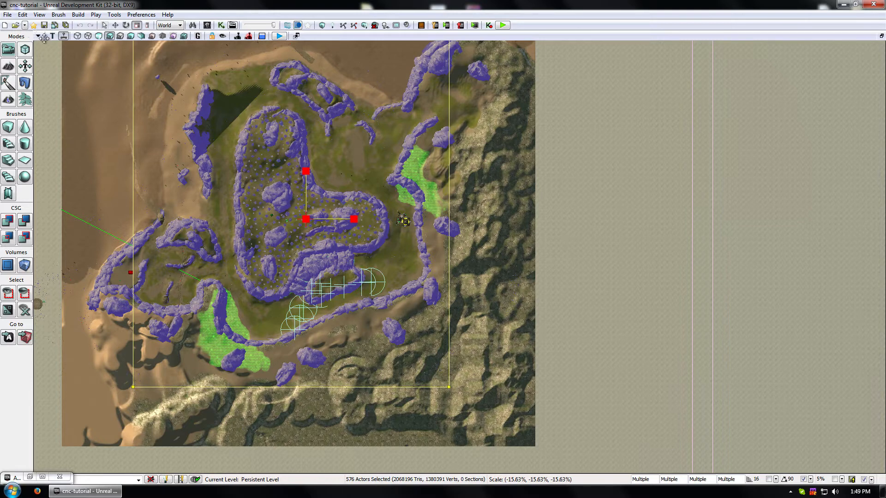
Replace the mass selection with a single actor over the beach and return to the perspective view
click(24, 50)
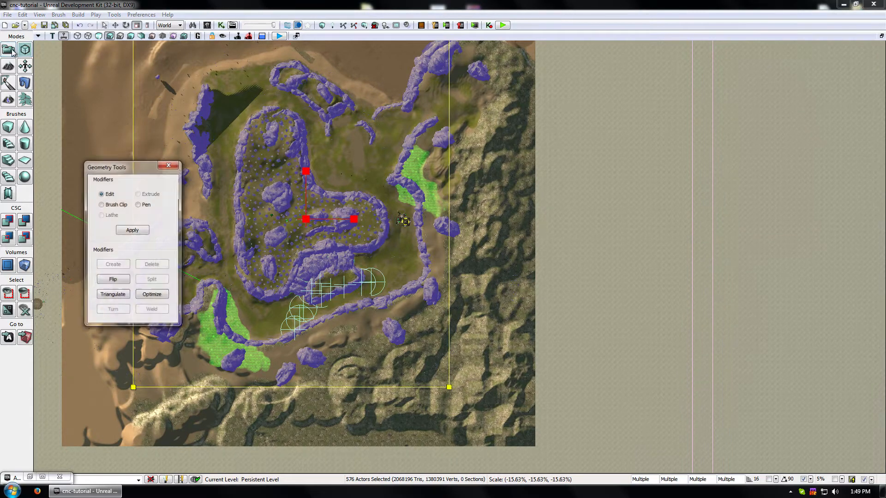
click(12, 49)
click(94, 106)
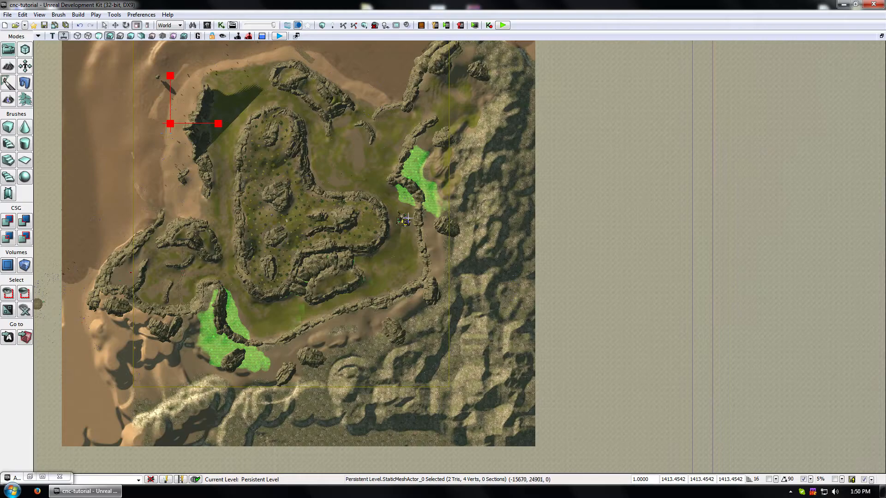
click(51, 37)
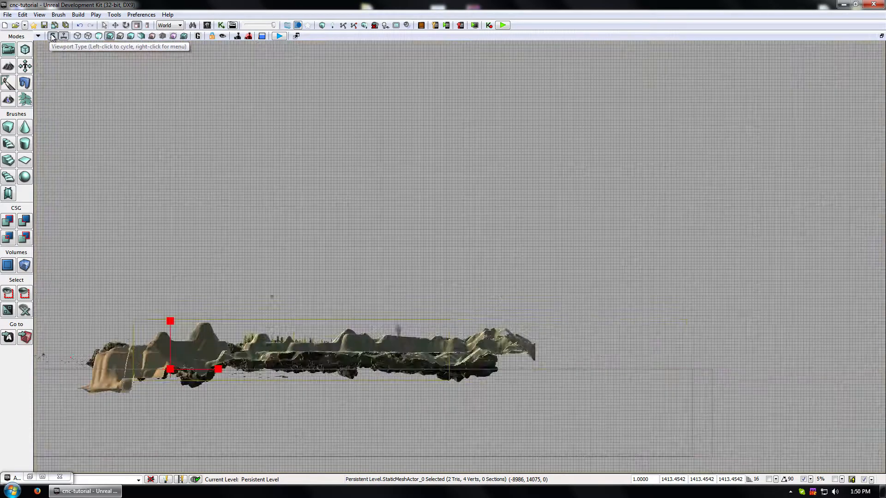
click(51, 37)
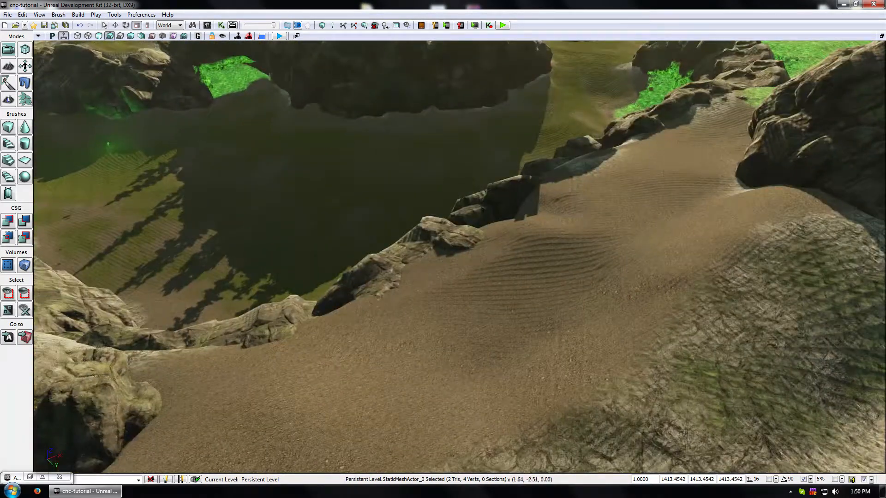
Select the base building with the twin smokestacks and move it across onto the wooded plateau
drag(438, 168, 503, 277)
click(752, 243)
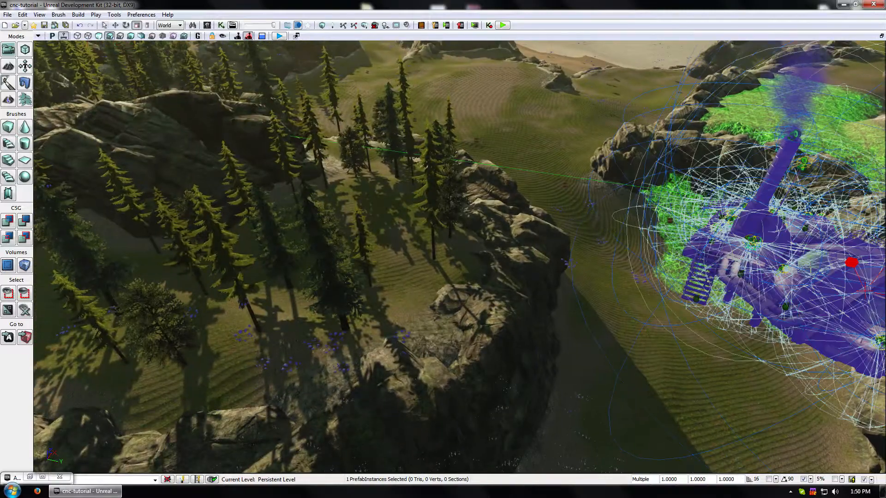
drag(752, 242, 240, 158)
middle_drag(498, 253, 488, 329)
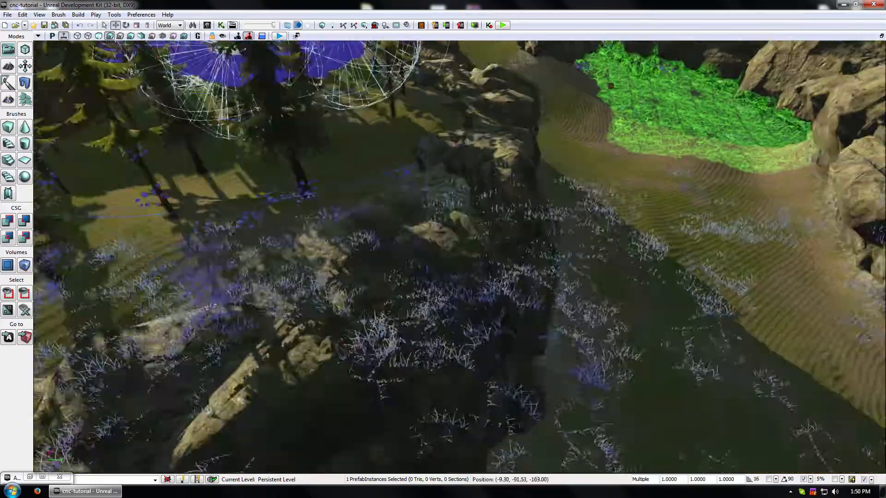
right_drag(489, 329, 512, 251)
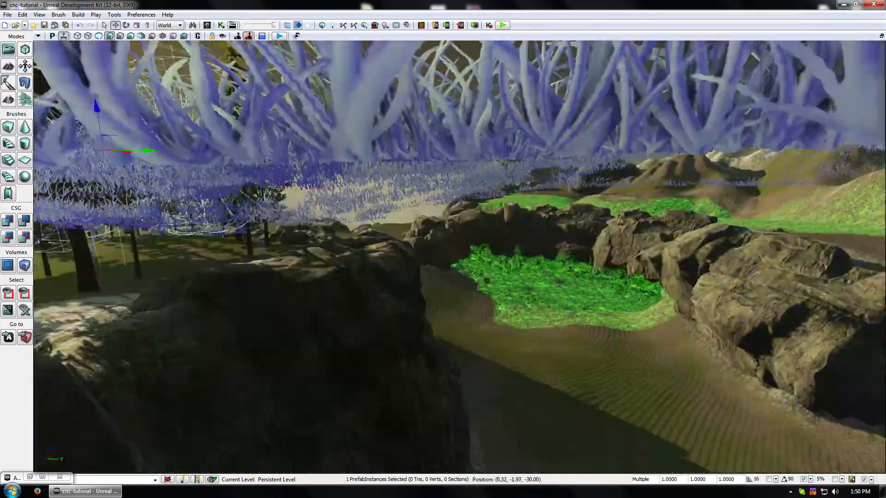
Adjust the smokestack building's height so that it sits on the plateau's ground among the trees
drag(94, 111, 146, 127)
mouse_move(489, 277)
mouse_down()
mouse_move(489, 329)
mouse_move(486, 277)
mouse_up()
middle_drag(487, 277, 487, 240)
right_drag(425, 203, 425, 234)
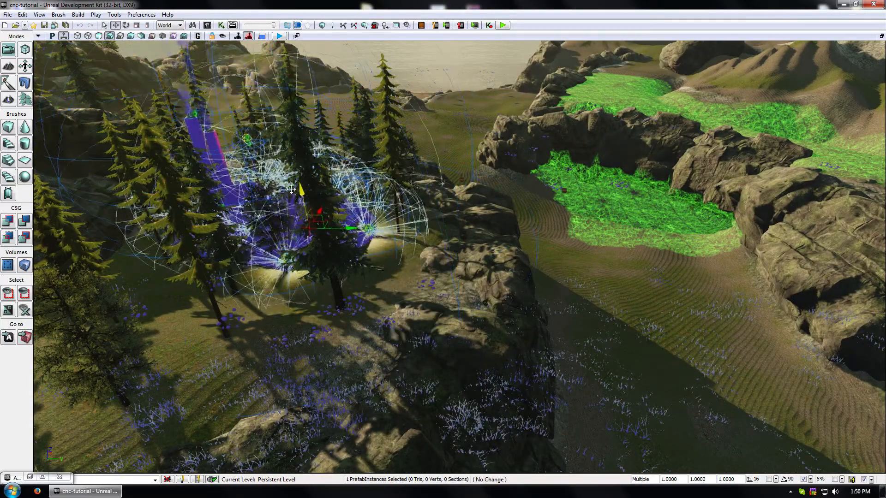
Shift the smokestack building horizontally into the clearing beside the plateau's rock rim, and release its selection
right_drag(276, 300, 37, 369)
right_drag(326, 317, 295, 302)
middle_drag(326, 318, 327, 221)
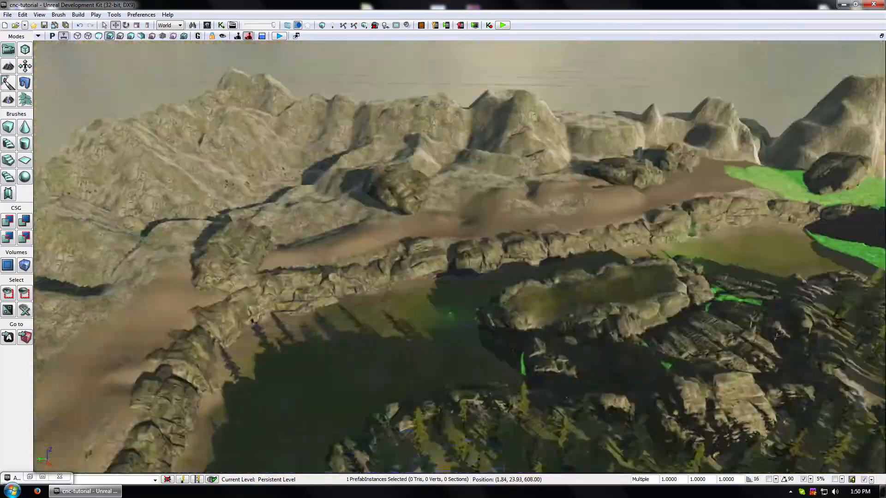
right_drag(462, 258, 327, 317)
drag(326, 318, 331, 296)
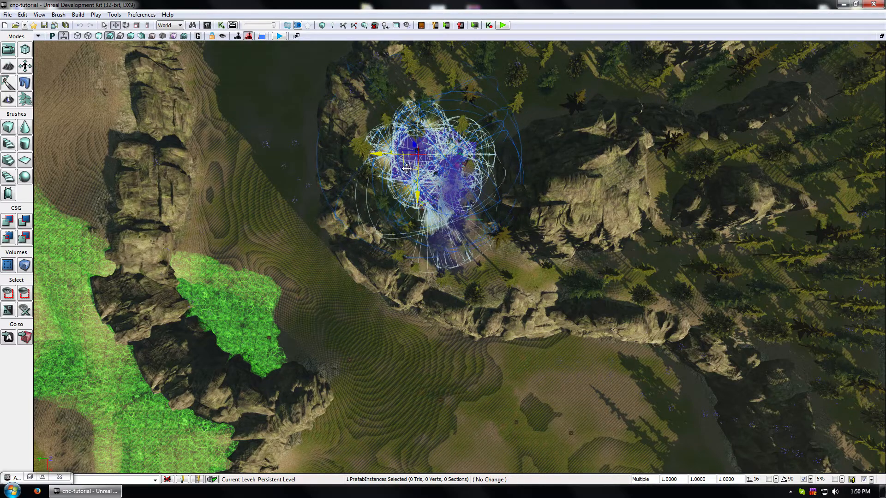
click(261, 192)
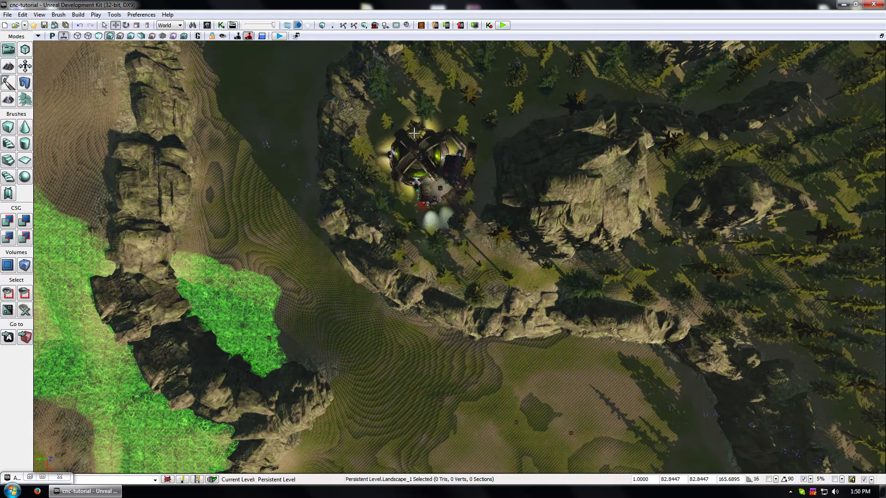
Move the trees that overlap the smokestack building clear of its walls and entrance
right_drag(283, 170, 344, 92)
mouse_move(555, 175)
right_down()
mouse_move(545, 210)
mouse_move(555, 175)
right_up()
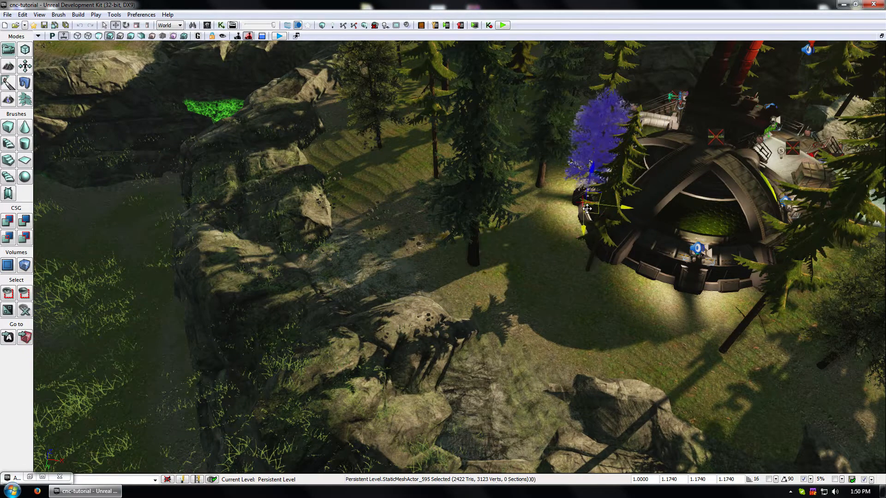
right_drag(470, 222, 475, 194)
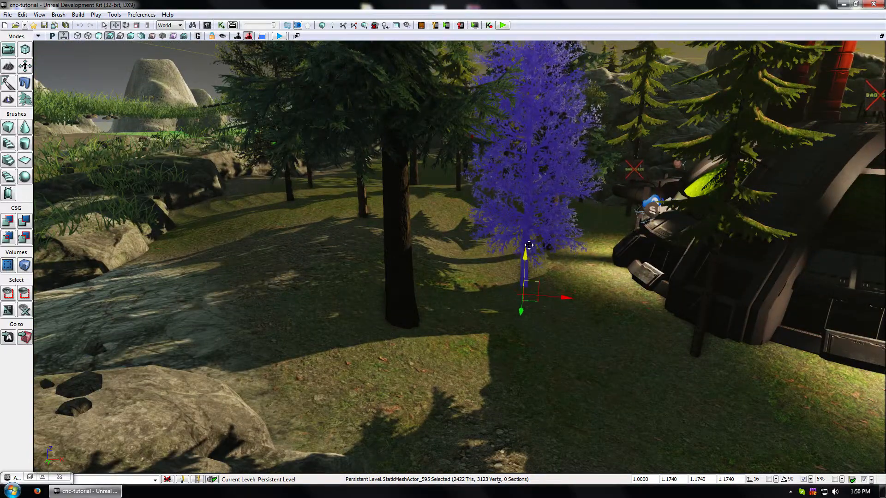
click(561, 344)
right_drag(561, 344, 574, 381)
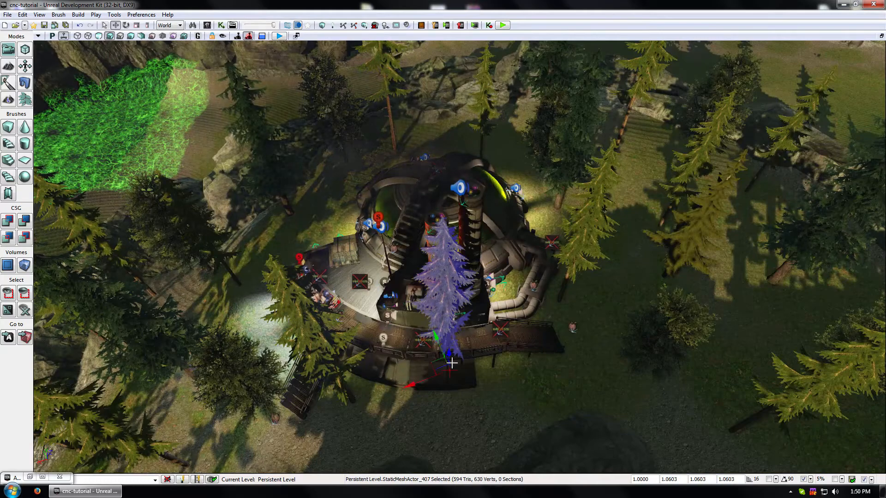
right_drag(436, 367, 521, 374)
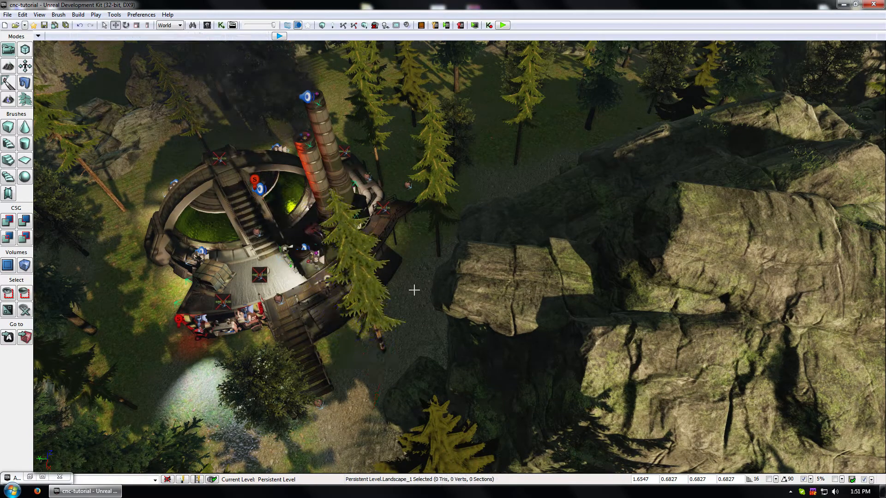
Switch to Foliage mode in the top view and set the brush size to 8192
right_drag(414, 290, 420, 184)
drag(420, 184, 319, 235)
mouse_move(318, 235)
middle_down()
mouse_move(392, 230)
mouse_move(322, 245)
middle_up()
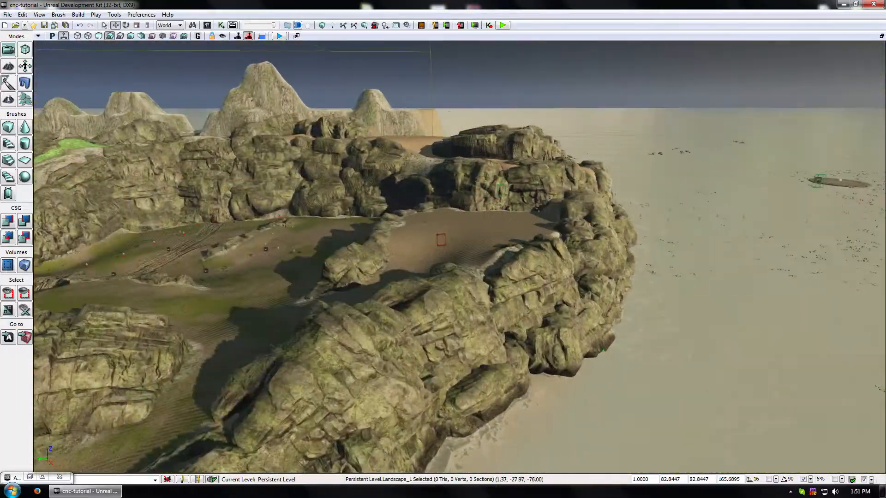
drag(622, 226, 685, 192)
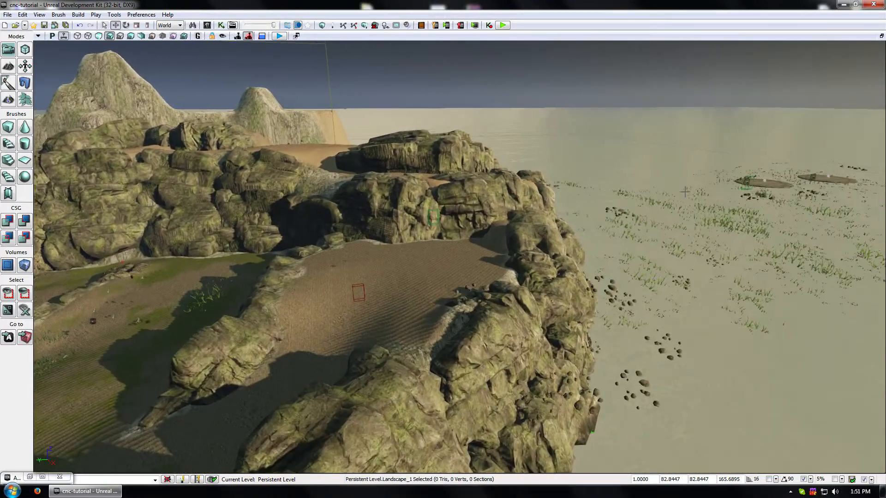
click(26, 99)
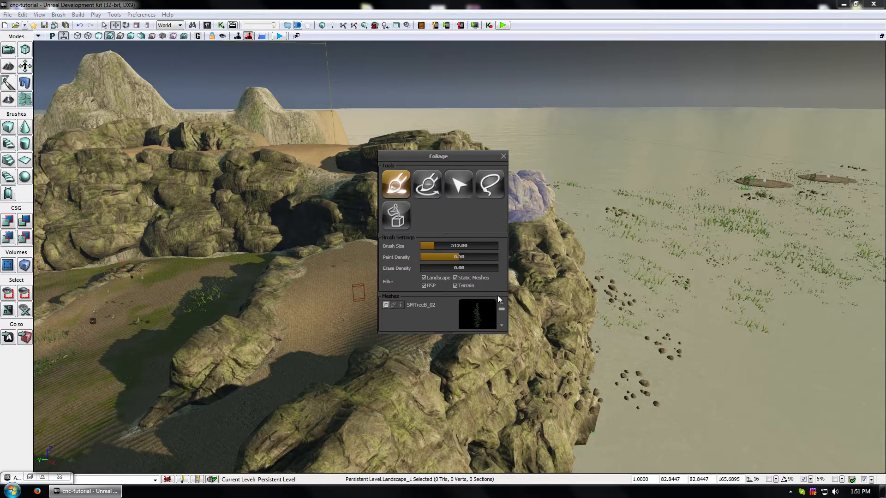
click(53, 36)
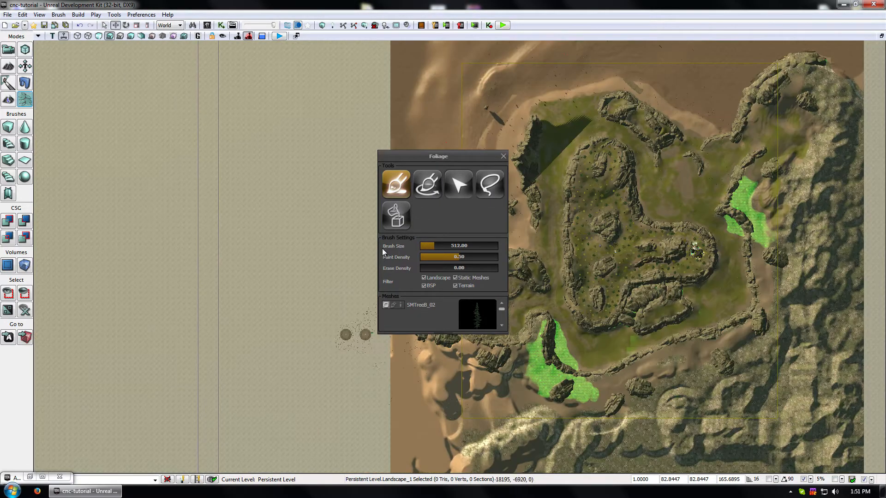
drag(433, 157, 483, 91)
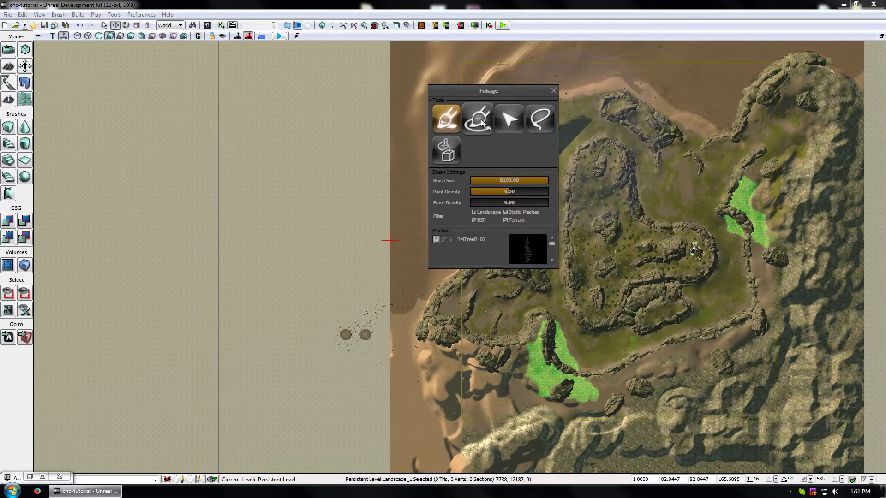
Choose the Lasso Select tool and enlarge the Foliage settings to examine the grass meshes' options
click(541, 118)
right_drag(348, 174, 398, 194)
drag(544, 268, 544, 484)
scroll(502, 353, down, 3)
scroll(501, 354, down, 6)
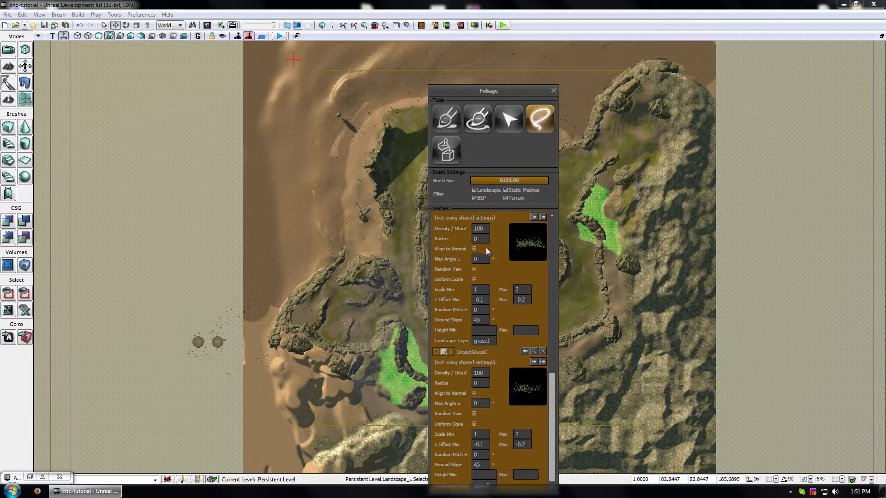
Erase the stray foliage around the two landing pads beyond the landscape's edge with the foliage Paint tool
drag(513, 91, 874, 101)
scroll(371, 183, down, 5)
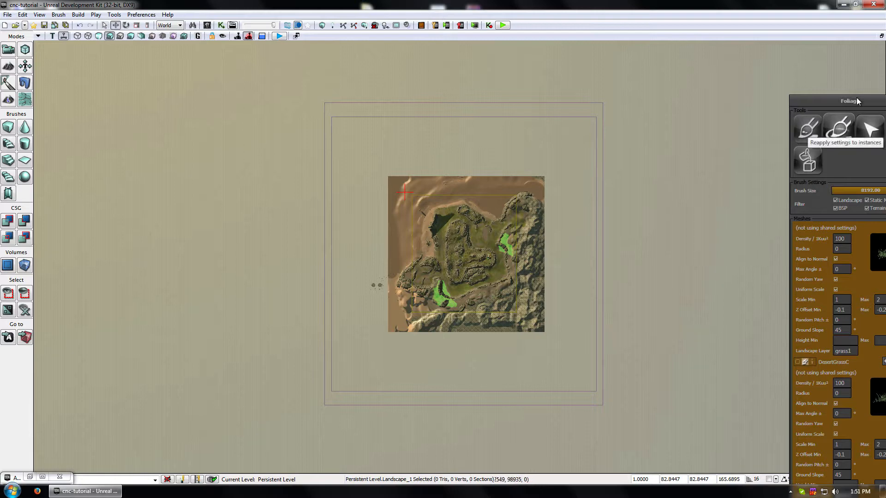
drag(856, 98, 586, 100)
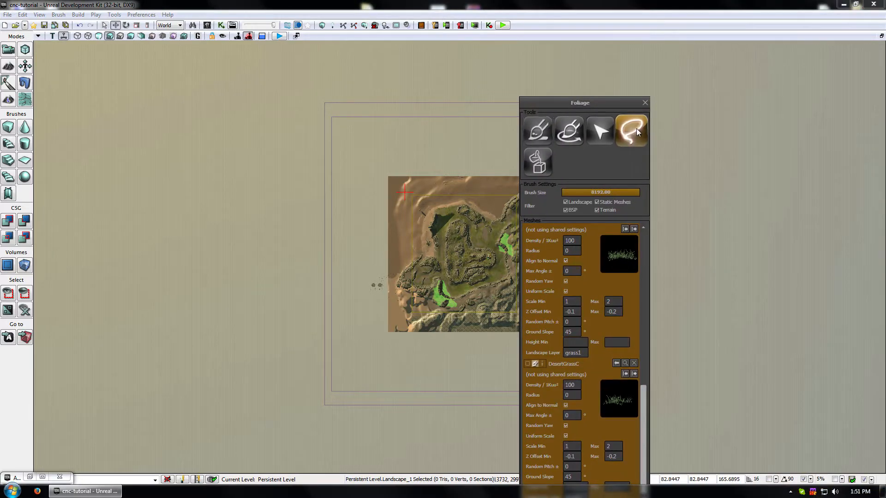
scroll(487, 262, up, 8)
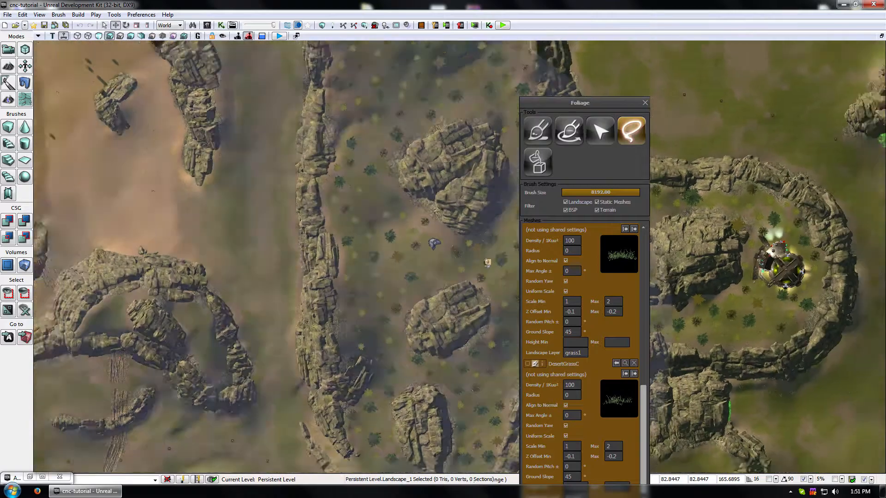
scroll(356, 238, down, 4)
mouse_move(356, 239)
right_down()
mouse_move(454, 198)
mouse_move(388, 198)
mouse_move(396, 218)
right_up()
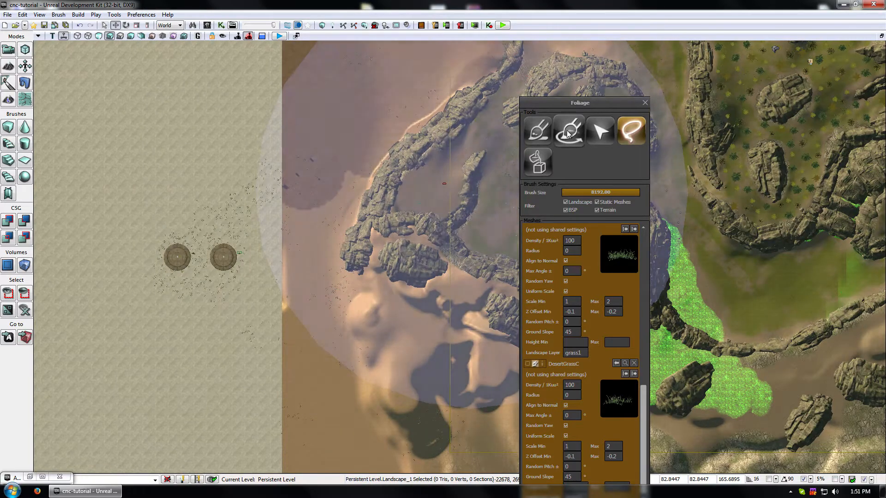
click(538, 130)
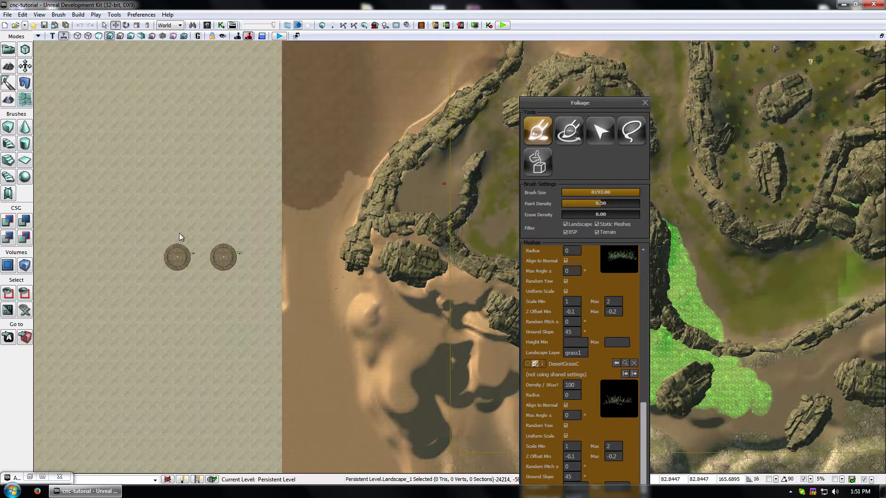
Move the Foliage window off the landscape in the top view and switch the viewport to the perspective view
scroll(274, 345, down, 14)
right_drag(288, 342, 288, 334)
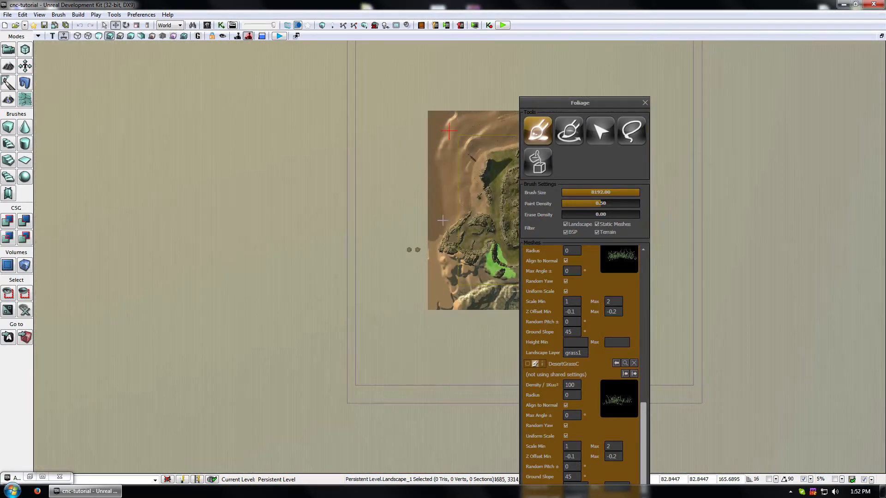
drag(618, 102, 225, 110)
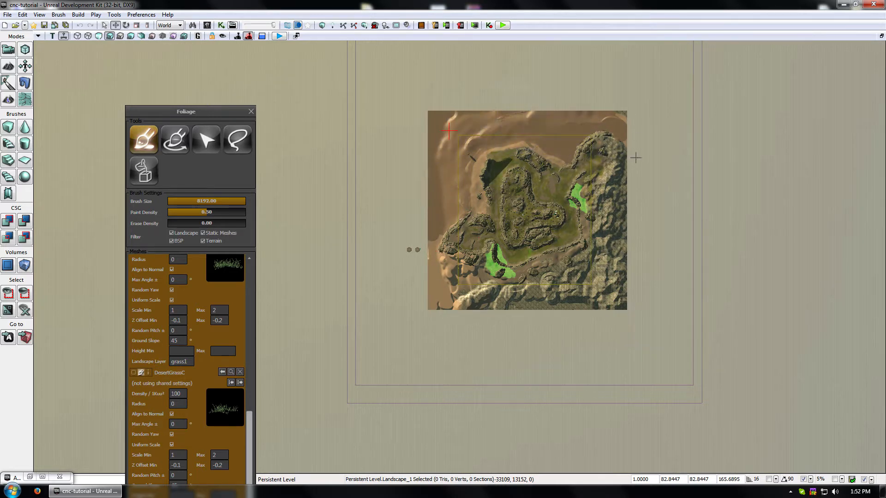
scroll(412, 279, up, 14)
right_drag(411, 278, 368, 236)
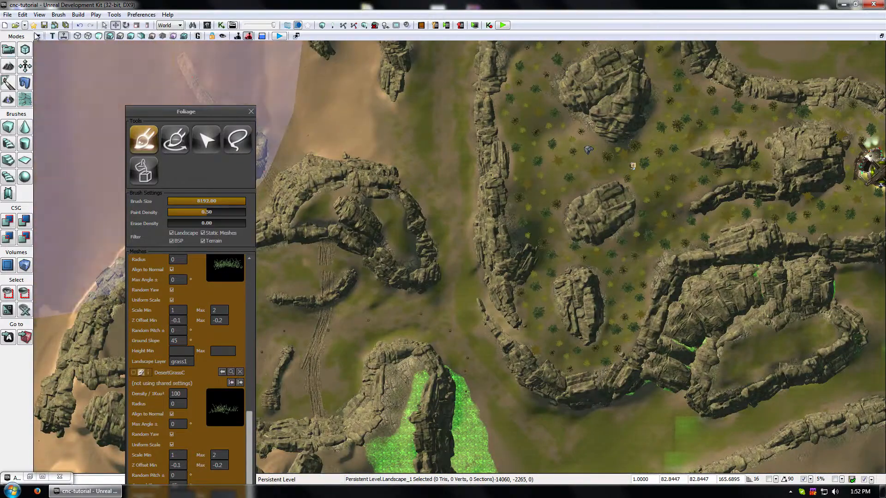
click(51, 36)
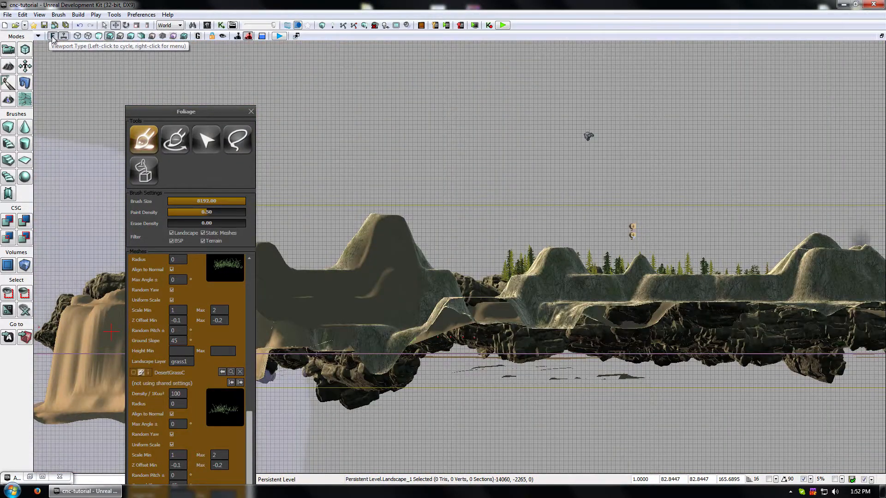
click(51, 36)
click(53, 37)
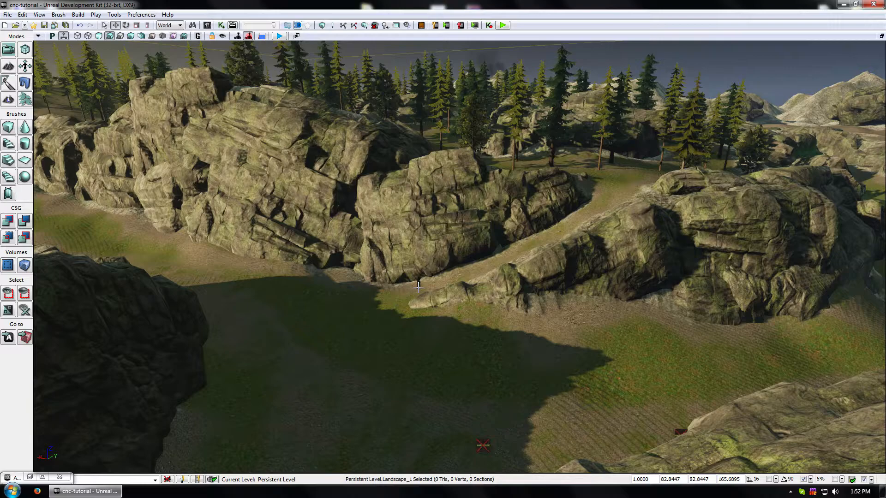
Select all the movable track decals in the level and raise them high above the landscape
drag(418, 286, 418, 268)
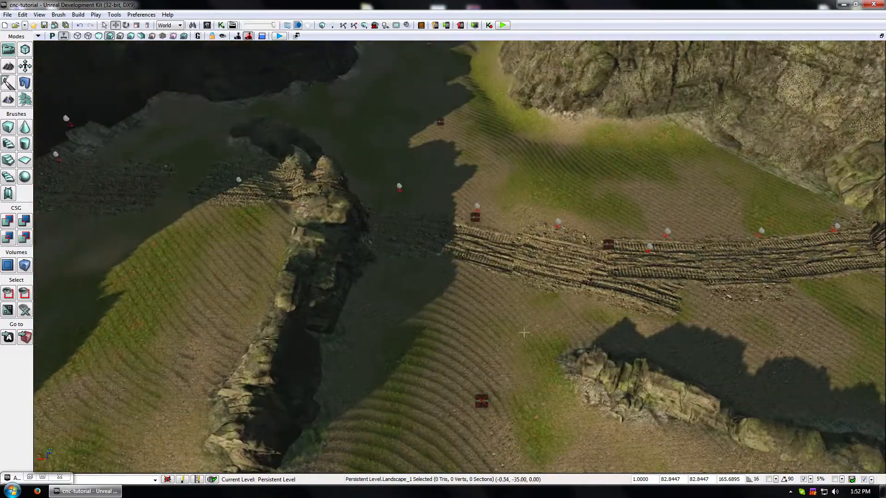
mouse_move(487, 145)
mouse_down()
mouse_move(490, 198)
mouse_move(488, 145)
mouse_up()
click(425, 158)
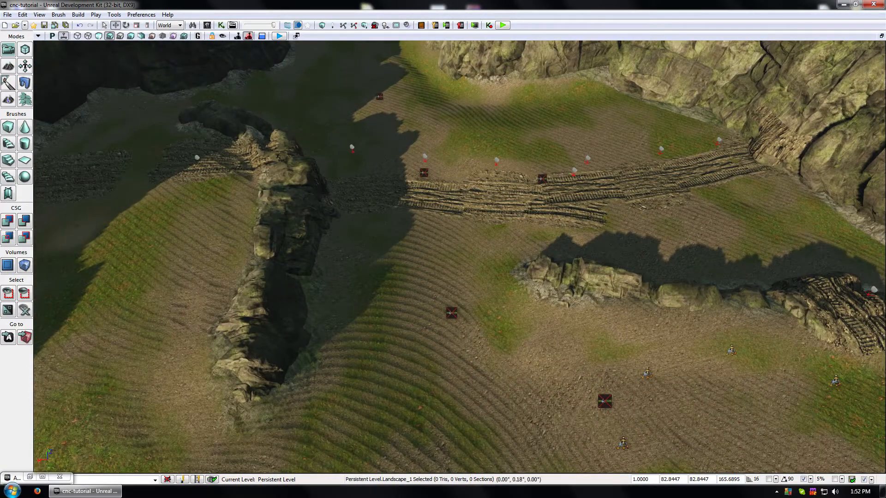
key(ctrl+shift+a)
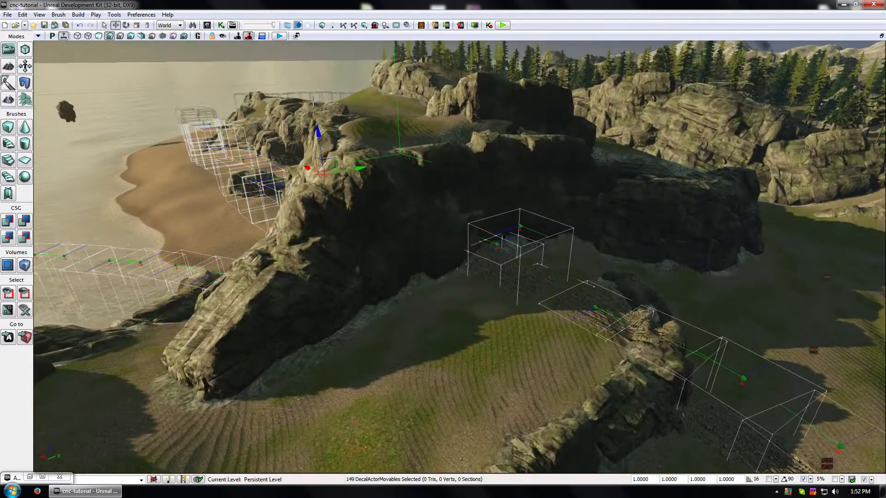
drag(317, 132, 321, 2)
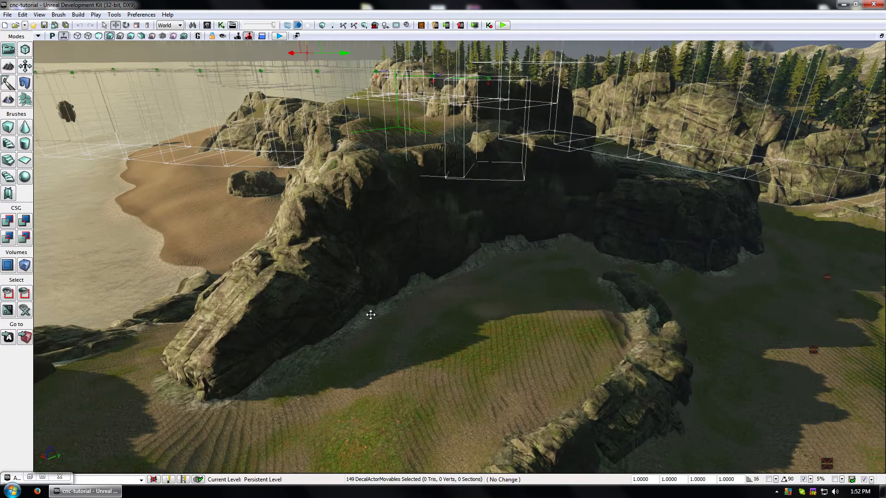
right_drag(370, 315, 370, 262)
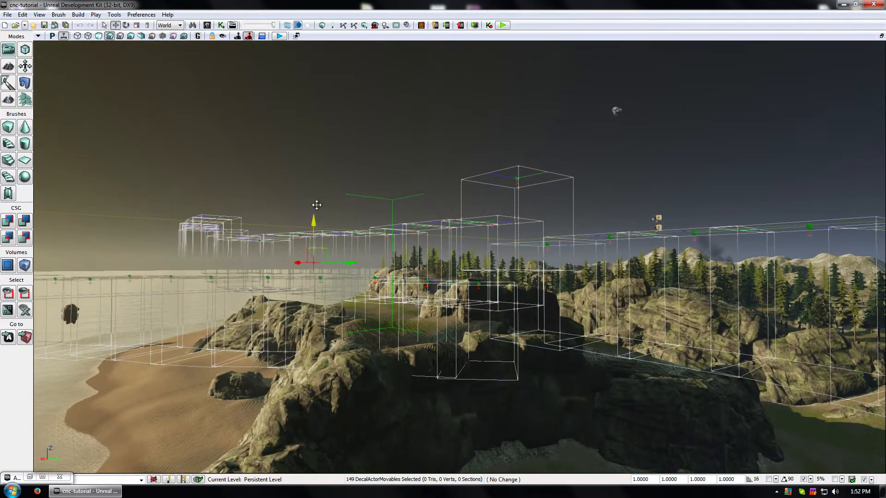
drag(317, 205, 329, 2)
right_click(435, 167)
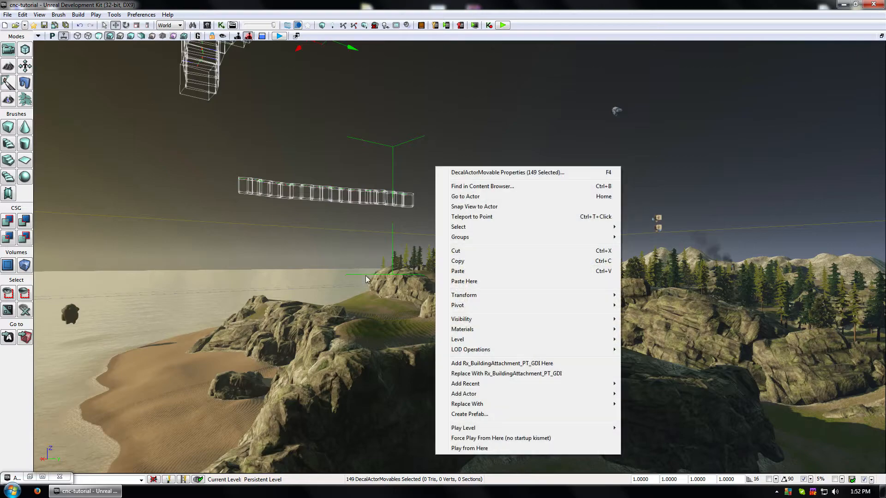
right_drag(364, 289, 367, 185)
click(364, 288)
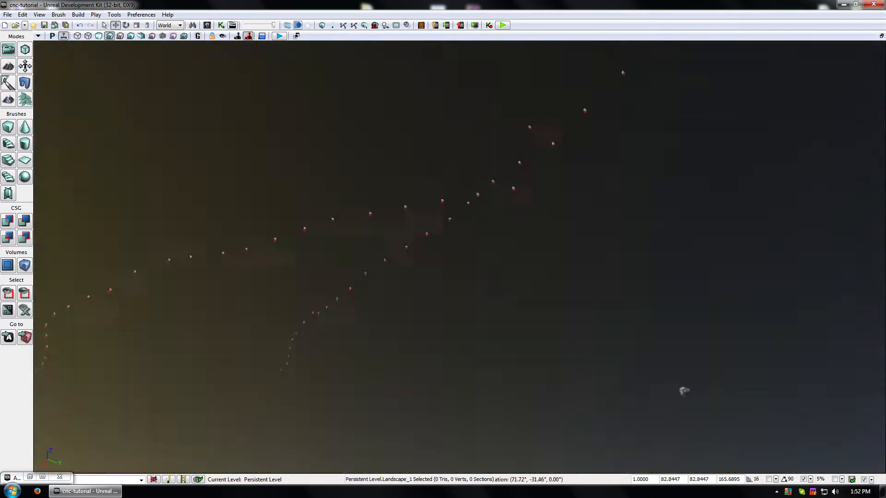
right_drag(479, 62, 513, 300)
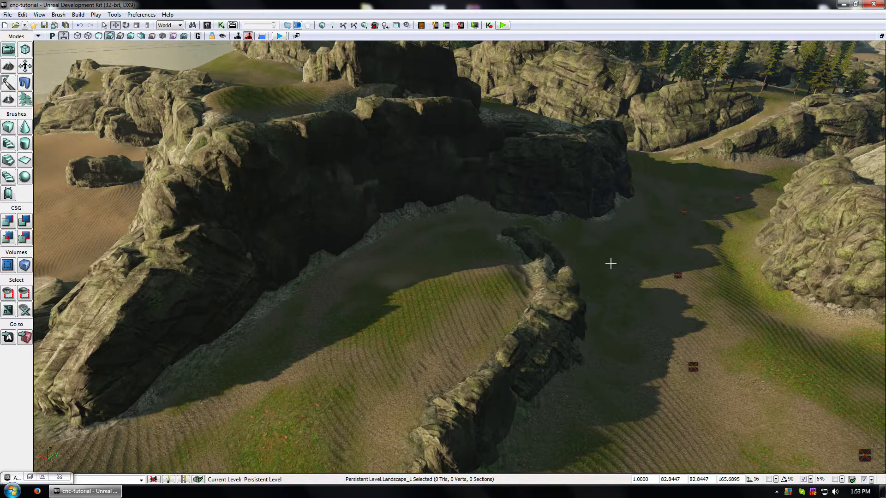
Open the Content Browser and load the RX_BU_Prefabs package to show its building prefabs
drag(610, 263, 448, 81)
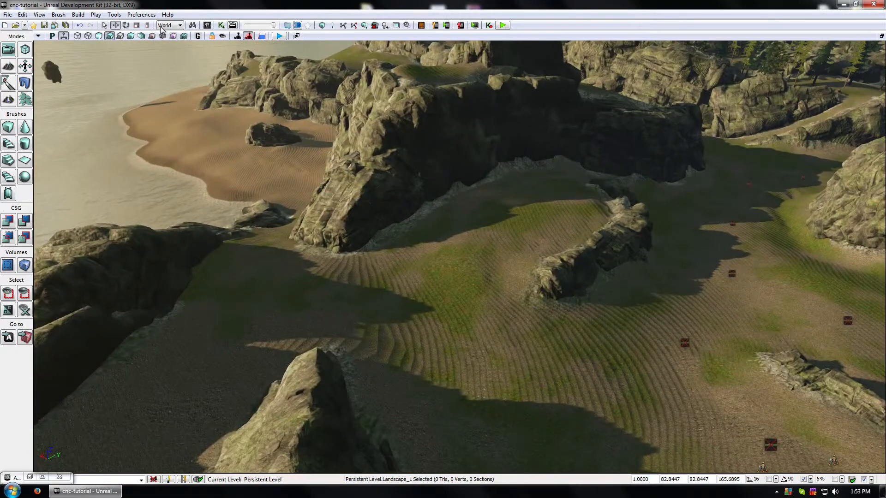
click(32, 475)
drag(323, 137, 359, 69)
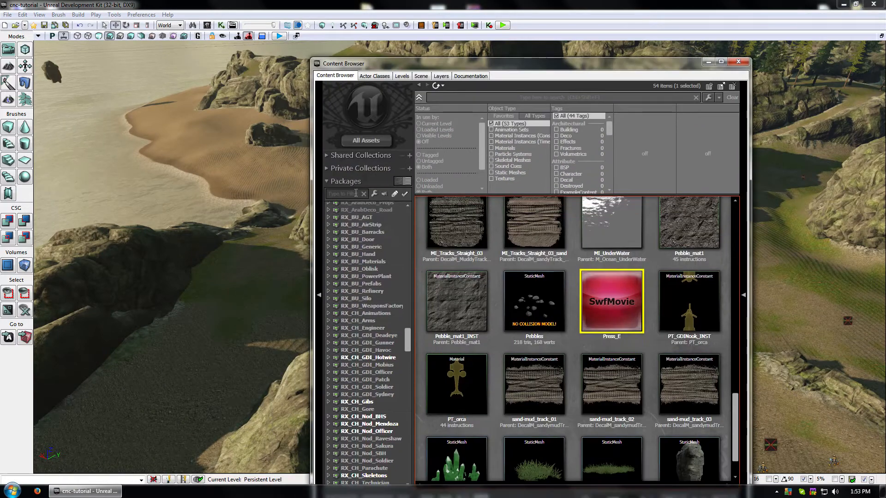
click(362, 283)
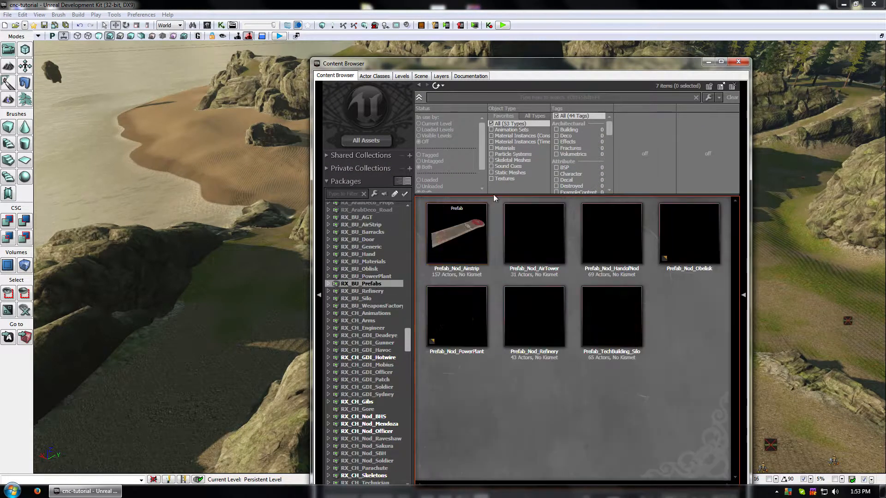
right_click(370, 287)
click(395, 297)
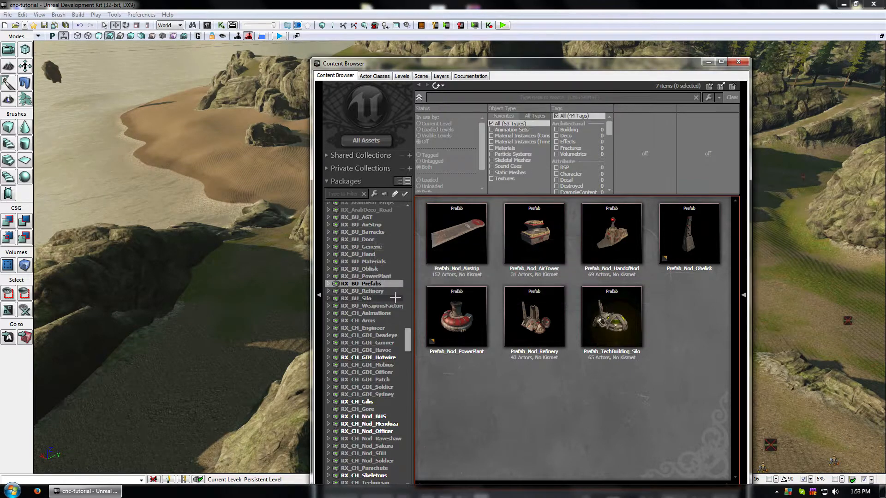
Place Prefab_GDI_Barracks in the clearing between the dark cliff and the curved rock ridge, and raise it out of the ground
click(545, 225)
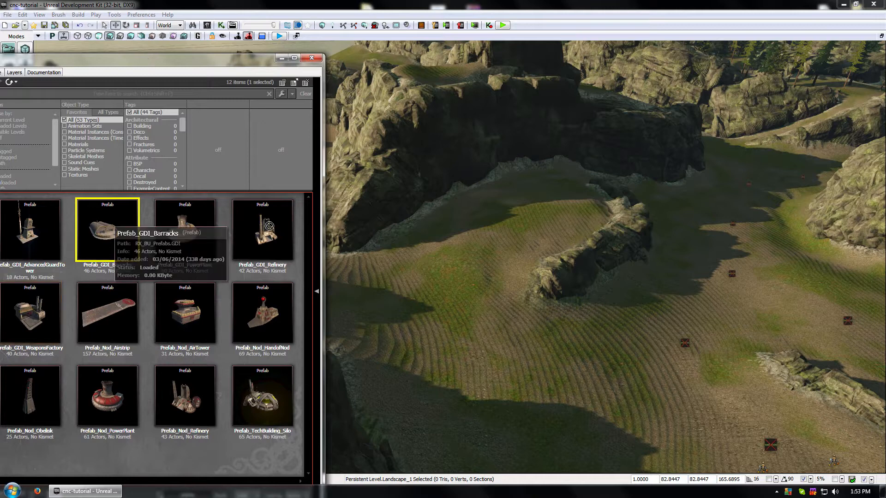
drag(111, 228, 563, 233)
click(534, 202)
key(space)
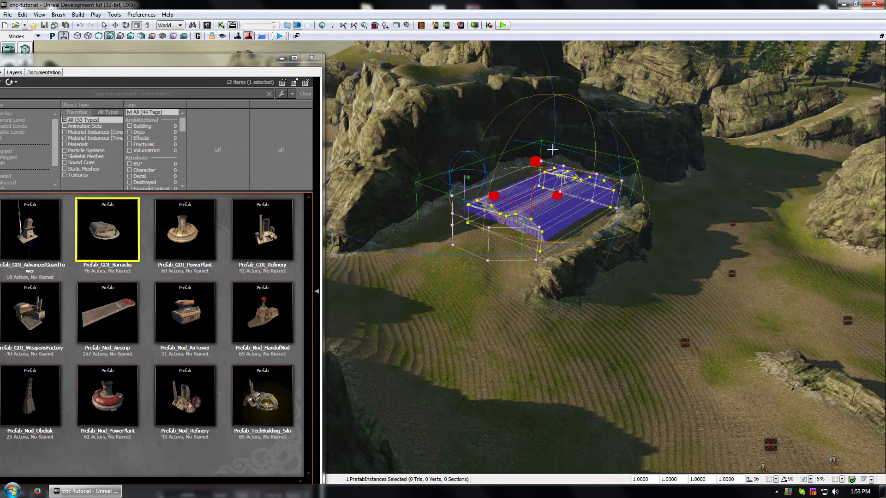
drag(532, 170, 520, 197)
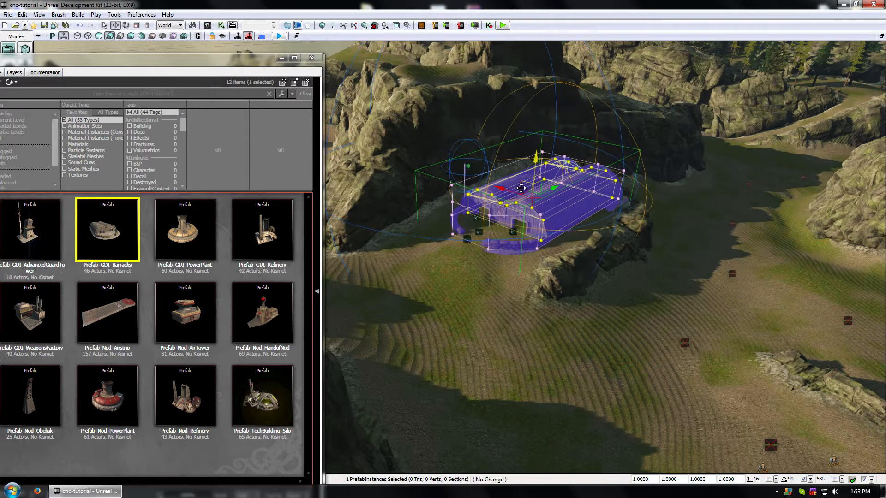
drag(527, 191, 532, 196)
Adjust the barracks' position and height so its base and entrances sit on the ground beside the rock ridge
right_drag(533, 196, 574, 210)
right_drag(454, 184, 472, 196)
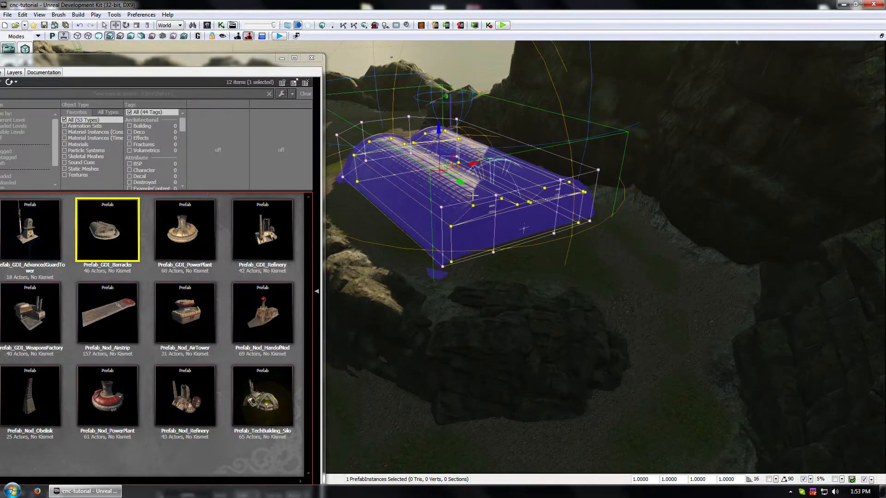
drag(460, 180, 476, 196)
click(511, 326)
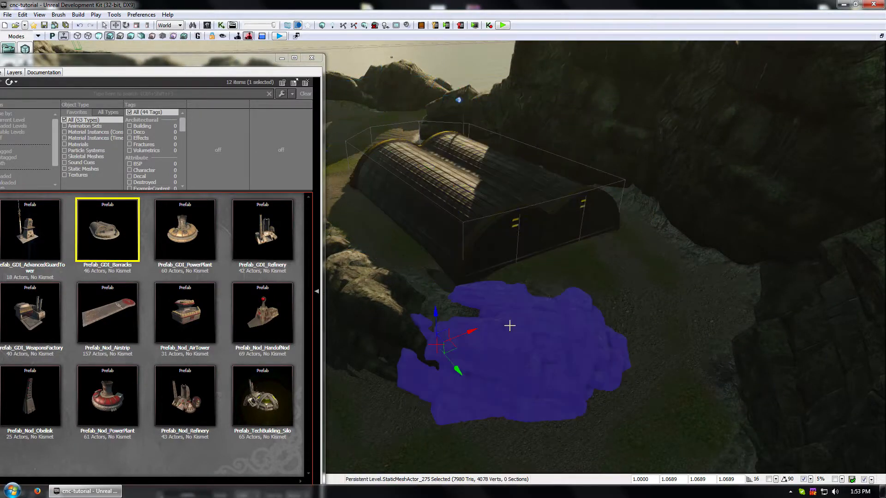
right_drag(511, 325, 541, 249)
click(541, 249)
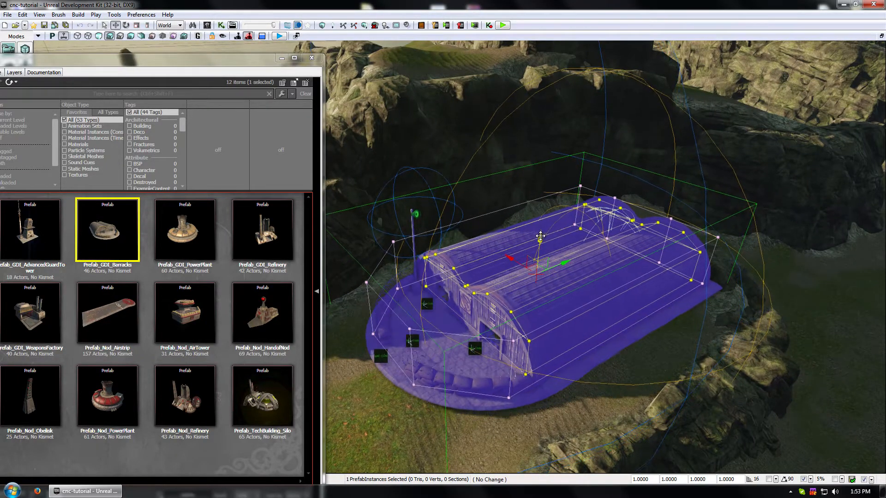
right_drag(593, 324, 586, 331)
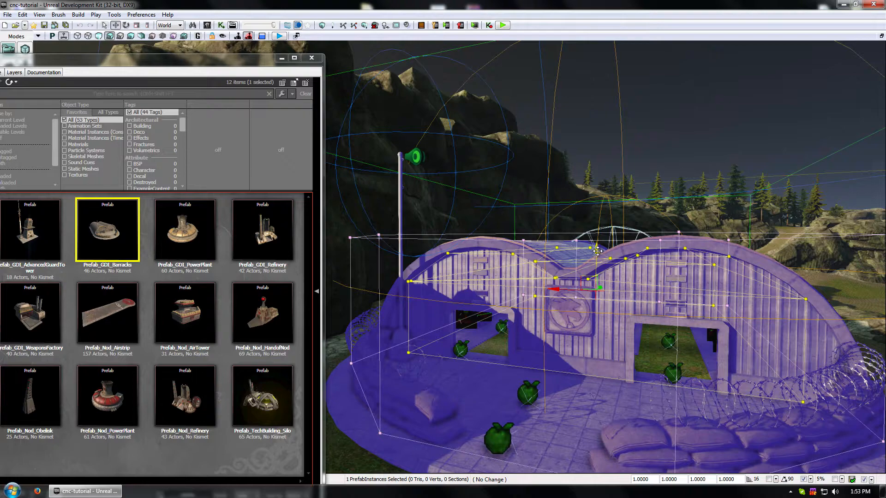
drag(490, 370, 491, 443)
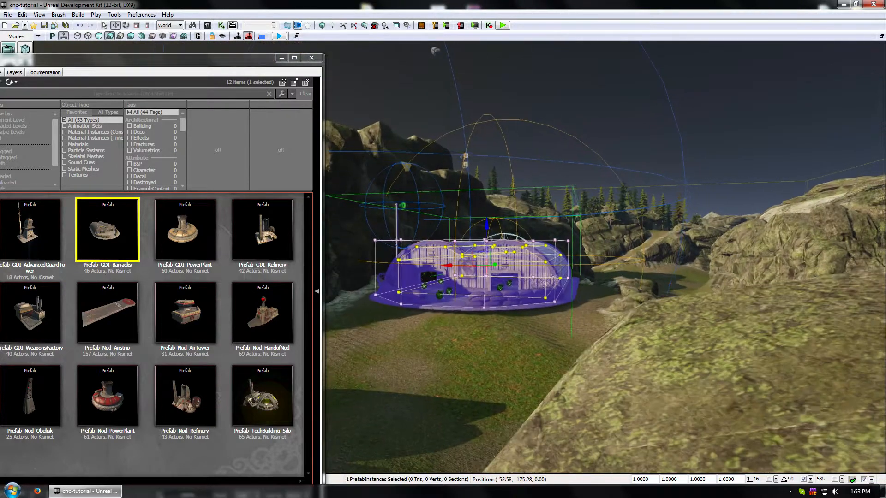
click(490, 370)
mouse_move(491, 370)
right_down()
mouse_move(490, 313)
mouse_move(491, 370)
right_up()
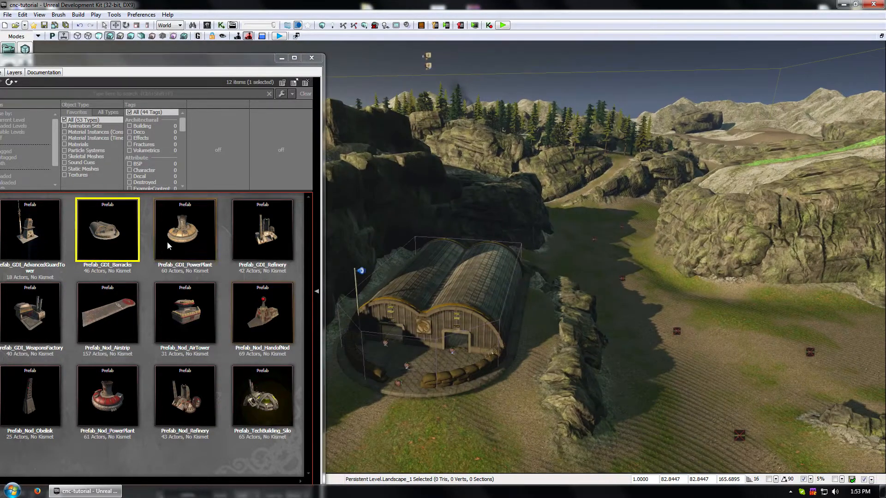
Place Prefab_GDI_WeaponsFactory on the open ground in front of the cliffs and select it
click(30, 313)
right_drag(415, 323, 608, 342)
drag(43, 321, 415, 323)
key(ctrl+shift+f)
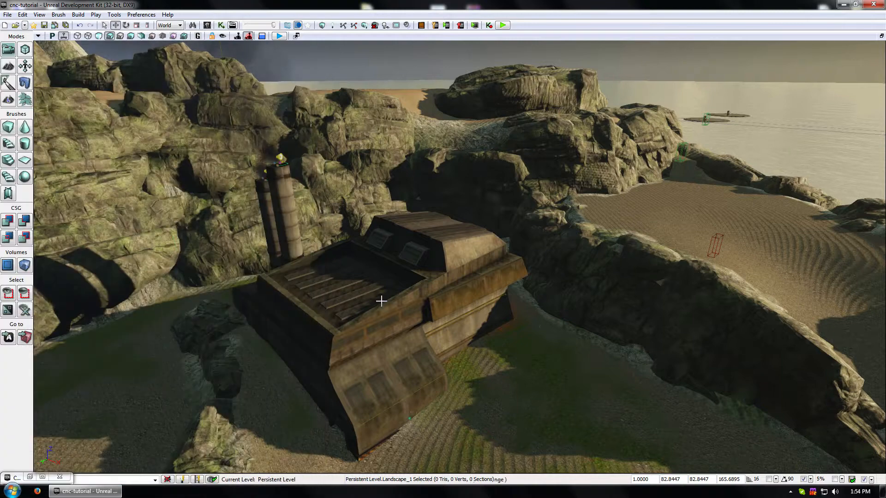
click(381, 301)
Try turning the weapons factory about its vertical axis and set the rotation grid snap to 45 degrees
key(space)
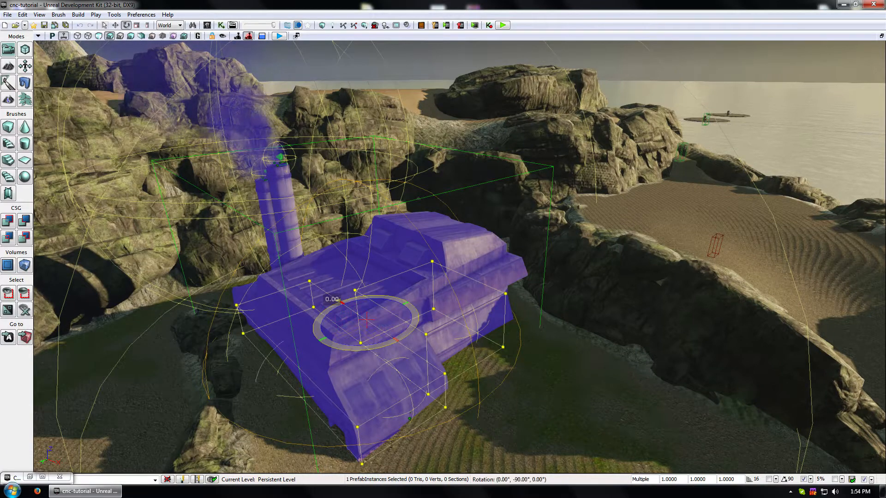
drag(332, 300, 295, 360)
click(810, 480)
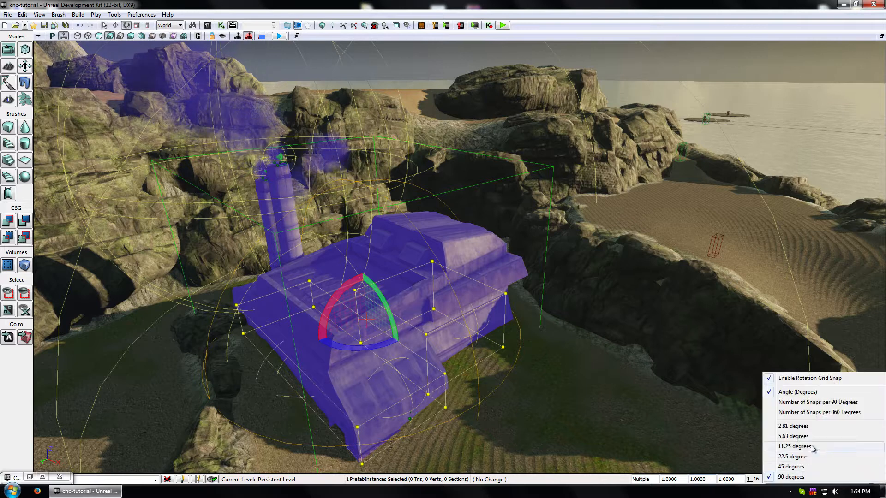
click(791, 466)
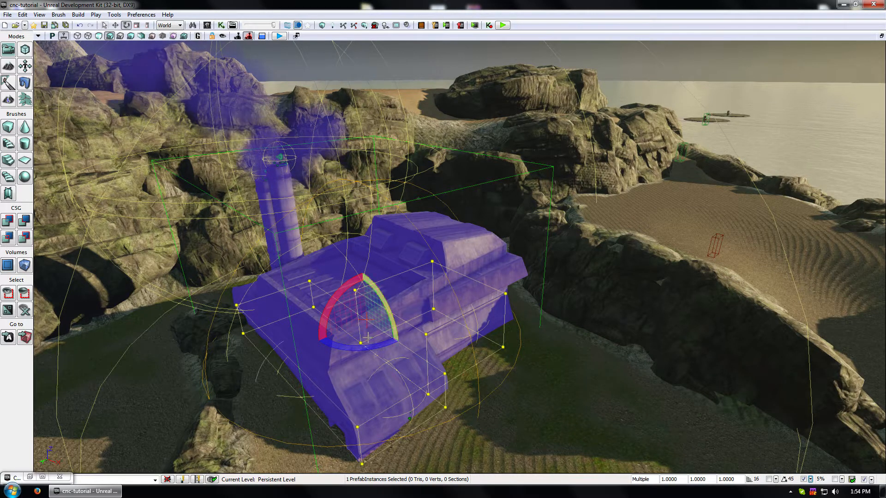
mouse_move(332, 300)
mouse_down()
mouse_move(313, 319)
mouse_move(331, 299)
mouse_move(379, 292)
mouse_move(332, 300)
mouse_up()
key(space)
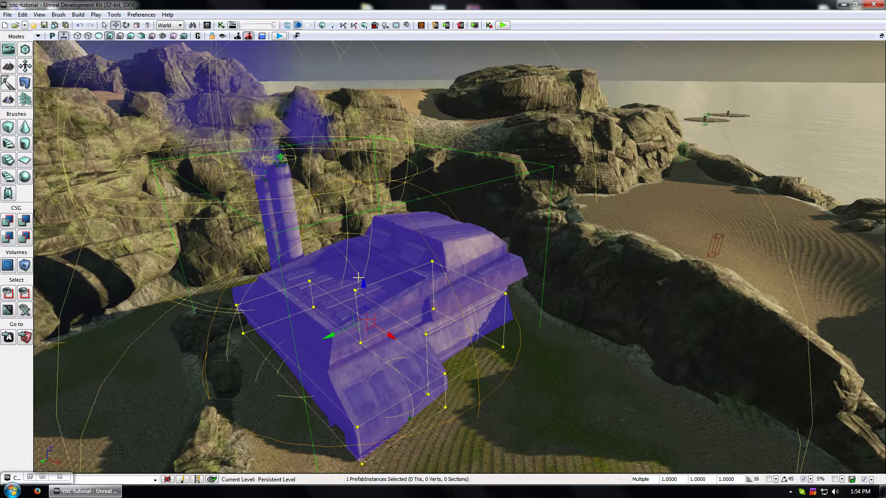
Raise the weapons factory out of the ground and rotate it so its vehicle bay faces the open field
drag(368, 325, 359, 305)
key(space)
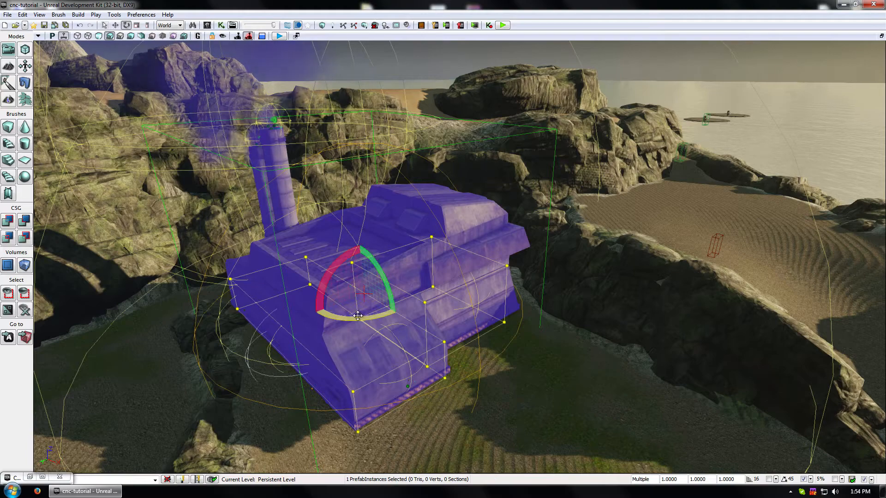
right_drag(359, 305, 355, 325)
drag(328, 276, 412, 273)
Shift the weapons factory across the ground between the cliffs, keeping its vehicle ramp clear of the rocks
right_drag(413, 274, 471, 219)
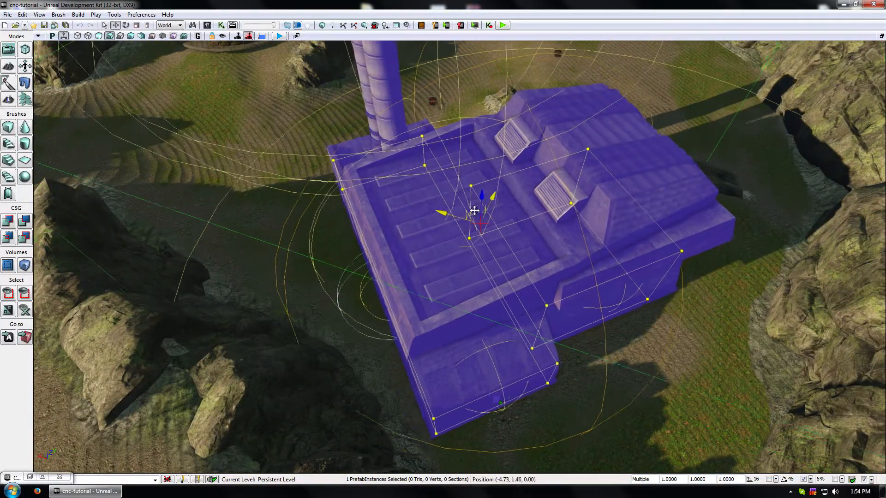
mouse_move(701, 375)
right_down()
mouse_move(802, 379)
mouse_move(756, 376)
mouse_move(764, 378)
mouse_move(752, 337)
mouse_move(740, 392)
mouse_move(734, 360)
mouse_move(802, 378)
mouse_move(811, 332)
mouse_move(765, 360)
mouse_move(710, 355)
mouse_move(707, 382)
right_up()
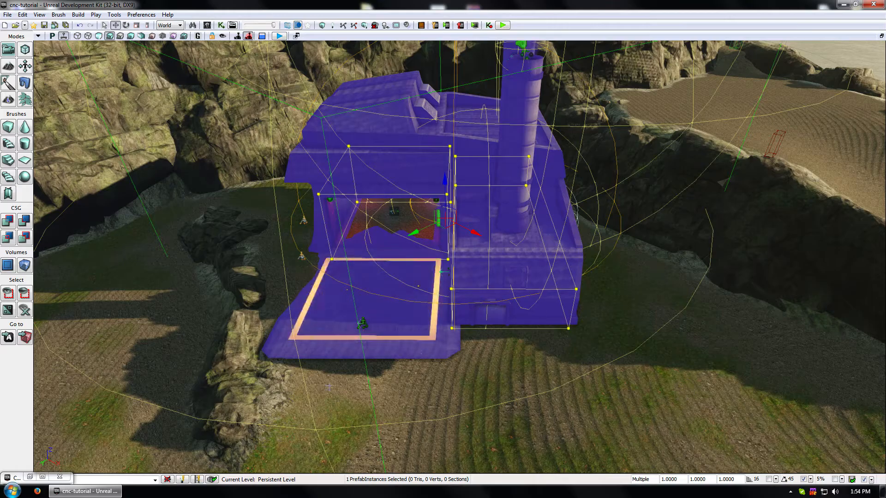
right_drag(566, 344, 434, 355)
right_drag(544, 330, 536, 343)
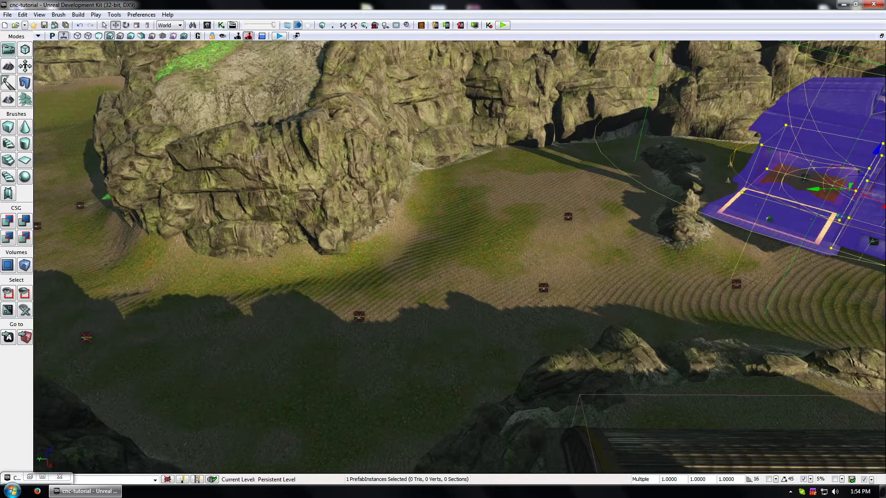
Place Prefab_GDI_Refinery on the ground between the cliffs beside the weapons factory and select it
right_drag(382, 307, 419, 291)
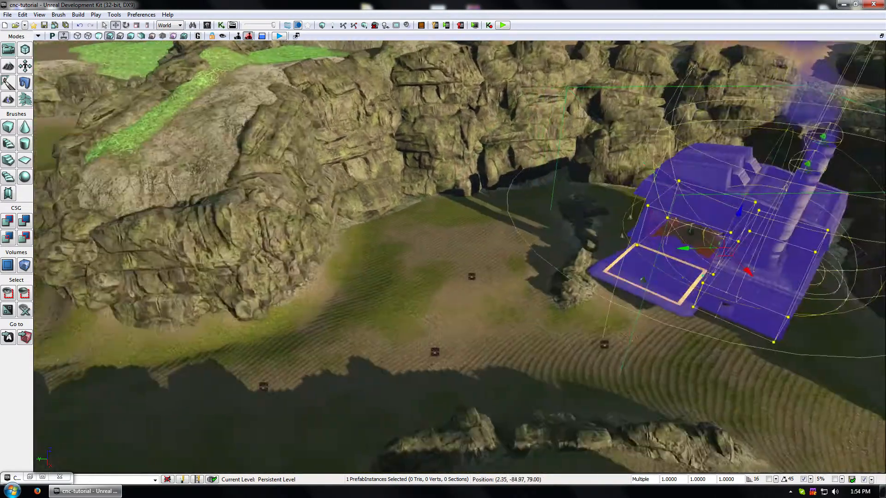
click(30, 478)
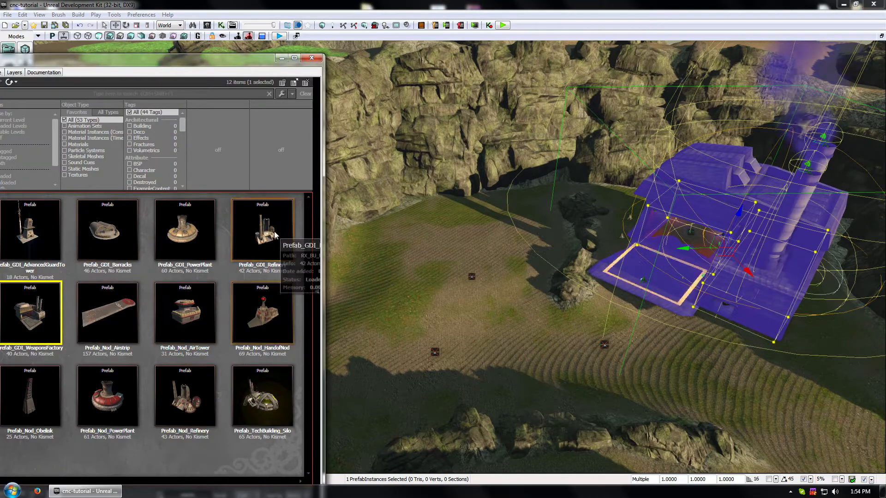
drag(276, 234, 388, 234)
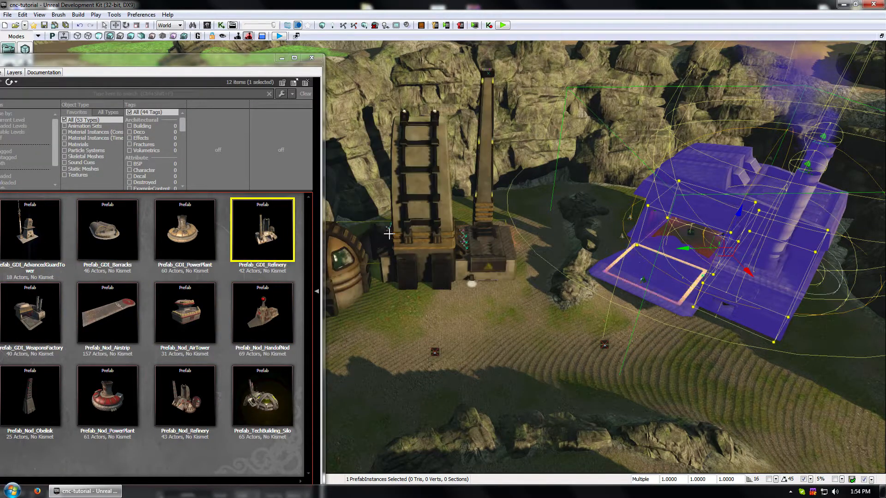
click(281, 58)
click(435, 220)
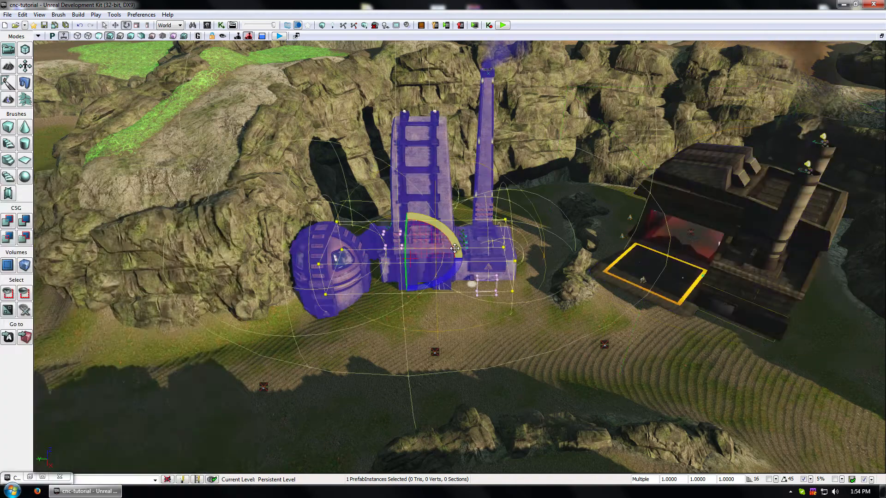
Rotate the refinery 180 degrees about its vertical axis, shift it toward the weapons factory and raise it out of the ground
drag(425, 290, 346, 292)
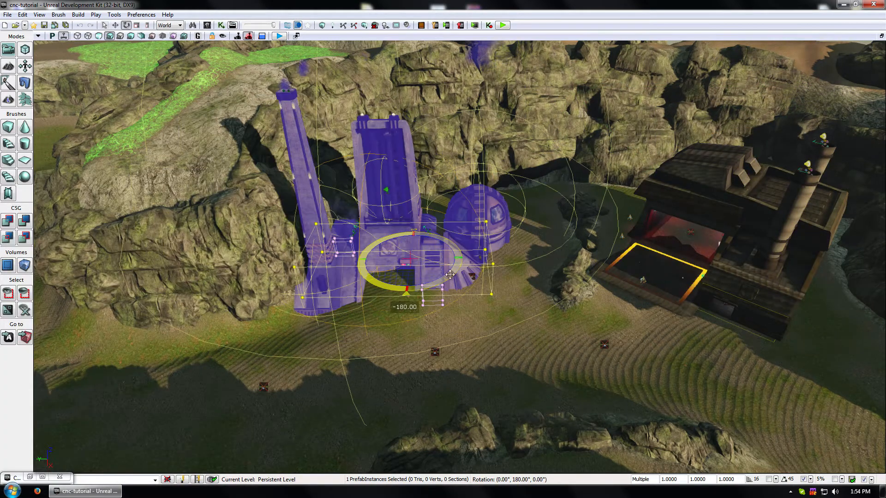
key(space)
key(space)
key(space)
drag(397, 265, 446, 257)
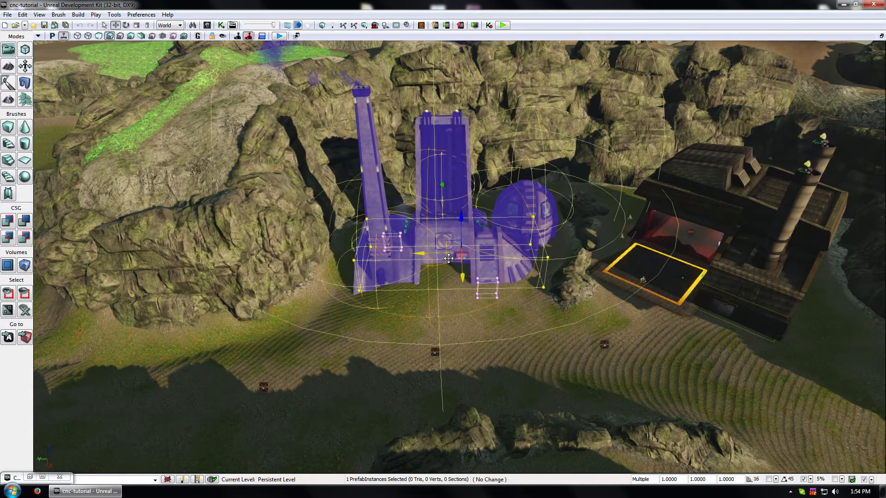
drag(456, 213, 459, 200)
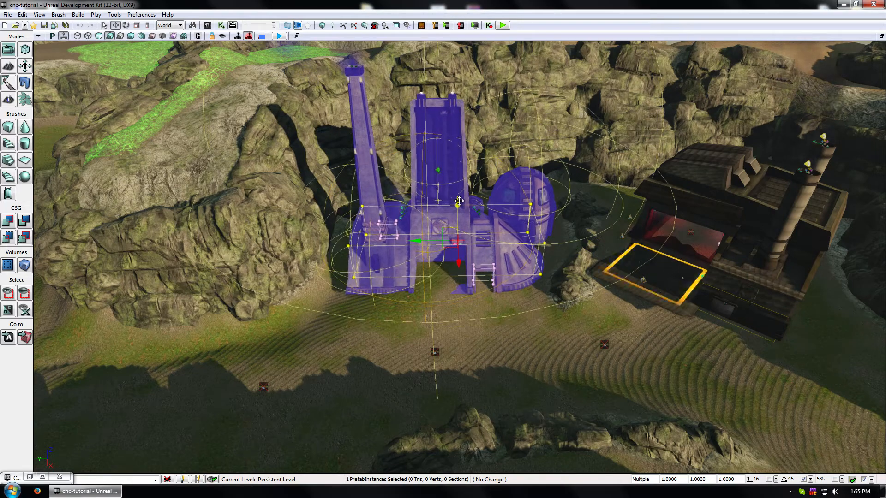
click(500, 337)
Examine the open field, surrounding cliffs and forest beyond the base from several viewpoints
right_drag(500, 337, 475, 258)
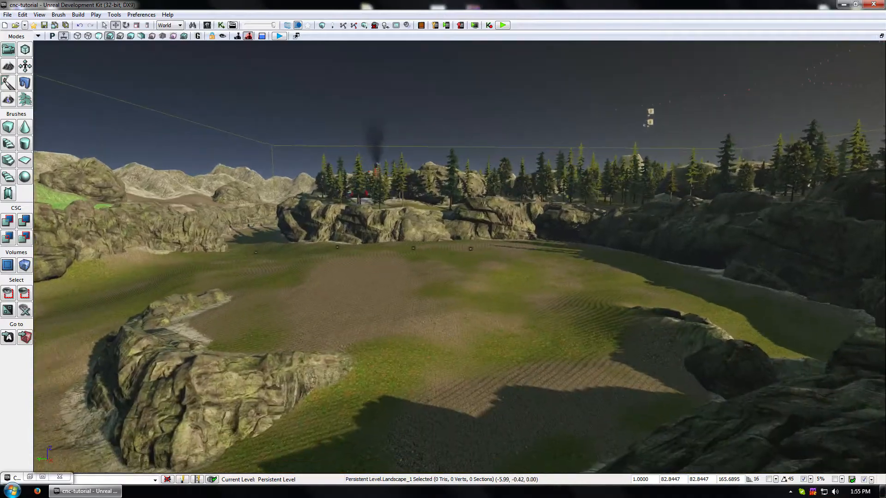
right_drag(475, 258, 614, 258)
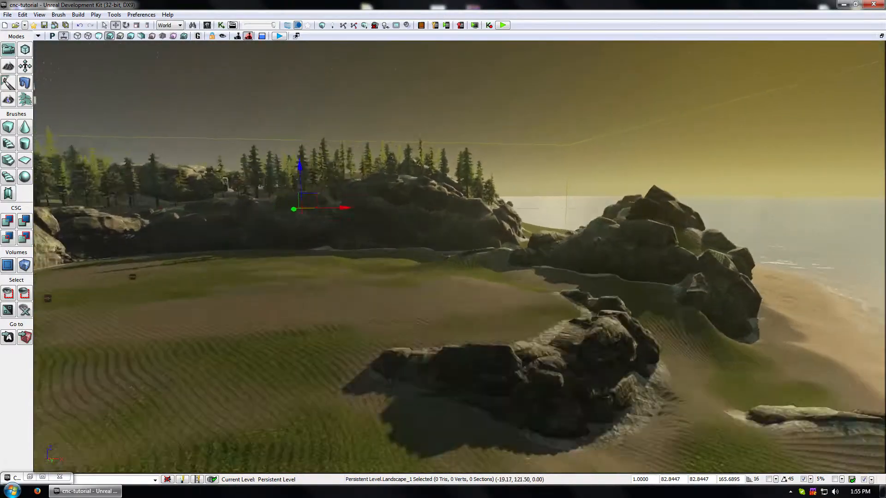
right_drag(433, 259, 423, 375)
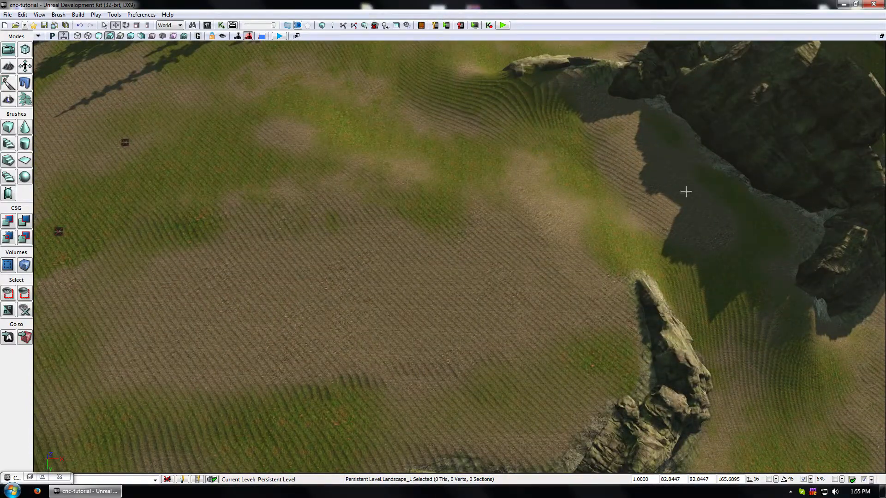
right_drag(414, 239, 423, 206)
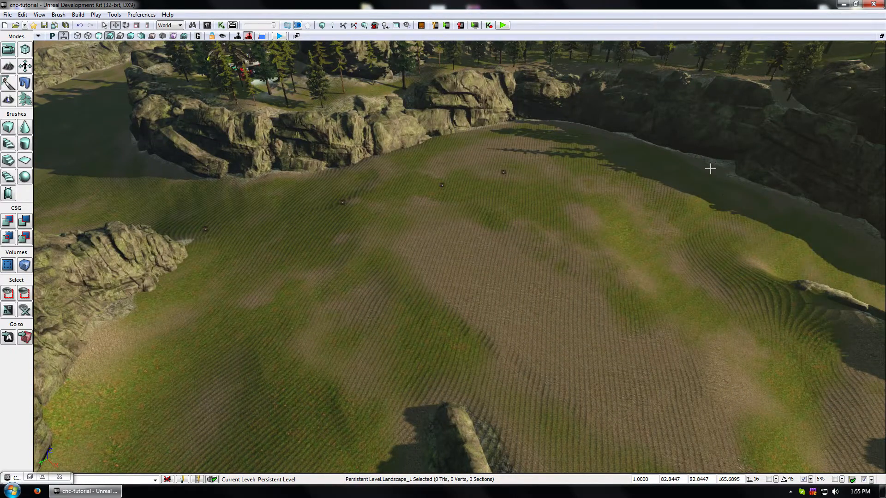
right_drag(575, 272, 511, 237)
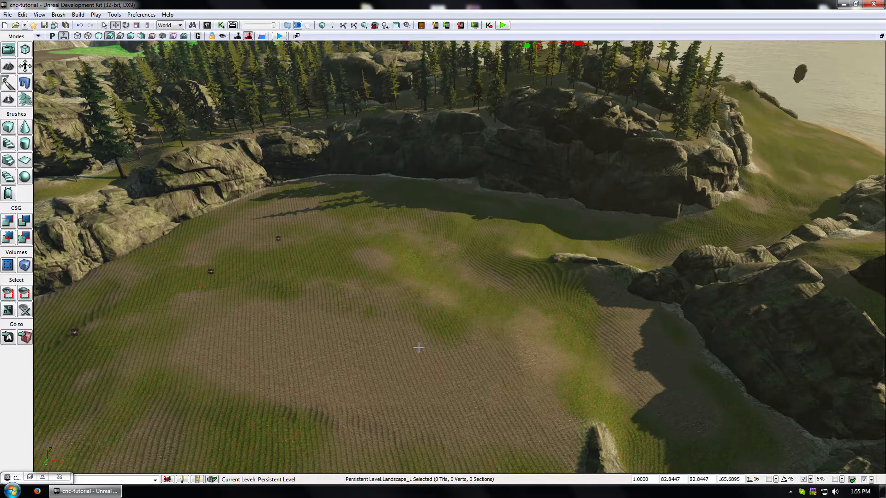
drag(418, 339, 599, 245)
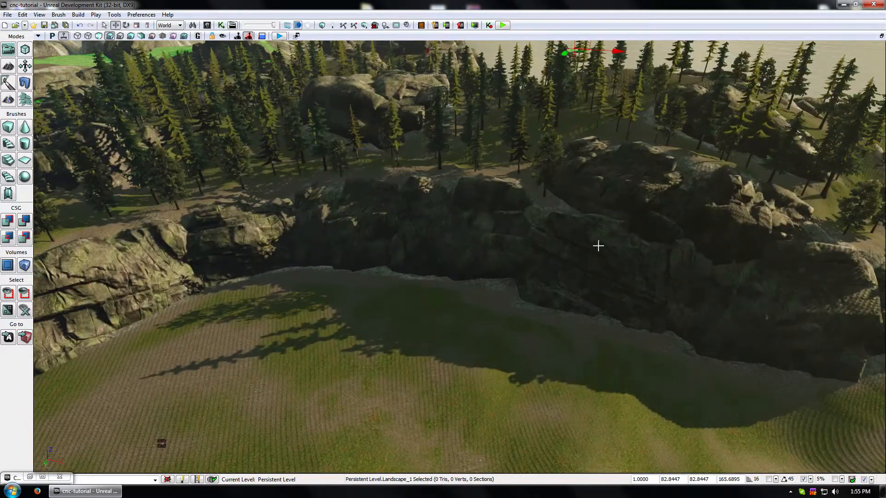
right_drag(486, 256, 265, 266)
drag(757, 274, 784, 323)
drag(324, 277, 324, 231)
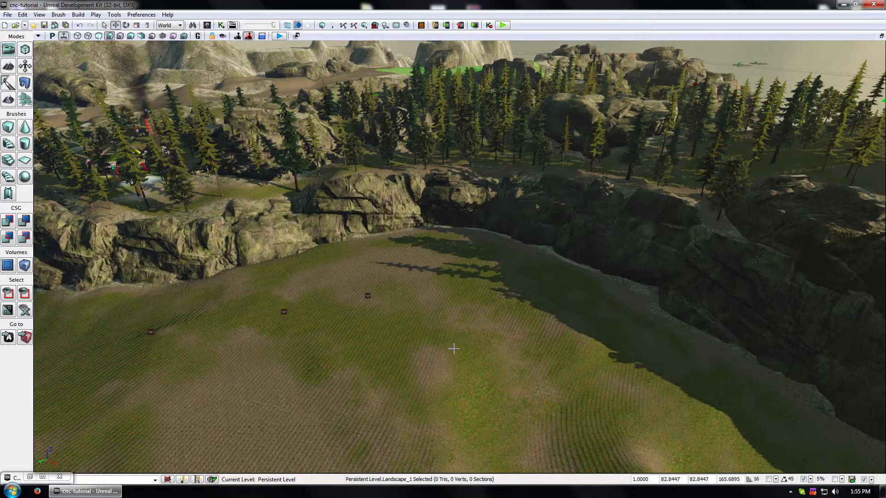
drag(453, 348, 669, 240)
drag(459, 256, 456, 411)
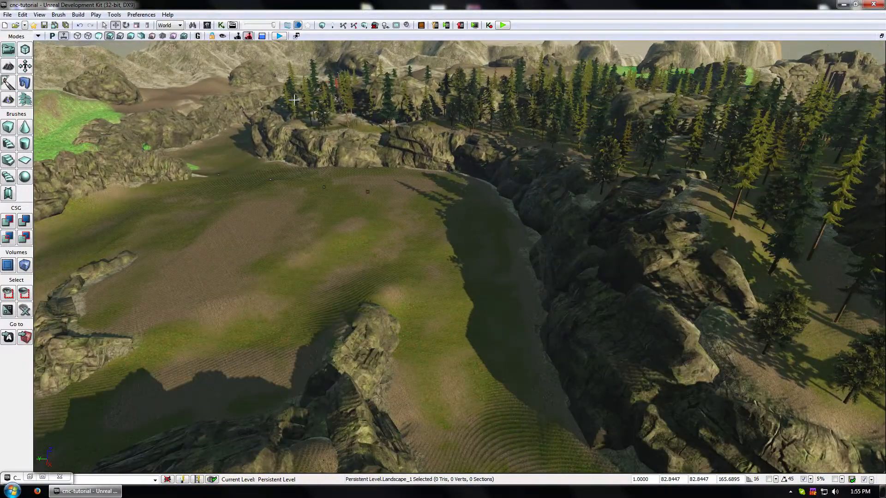
drag(554, 323, 419, 283)
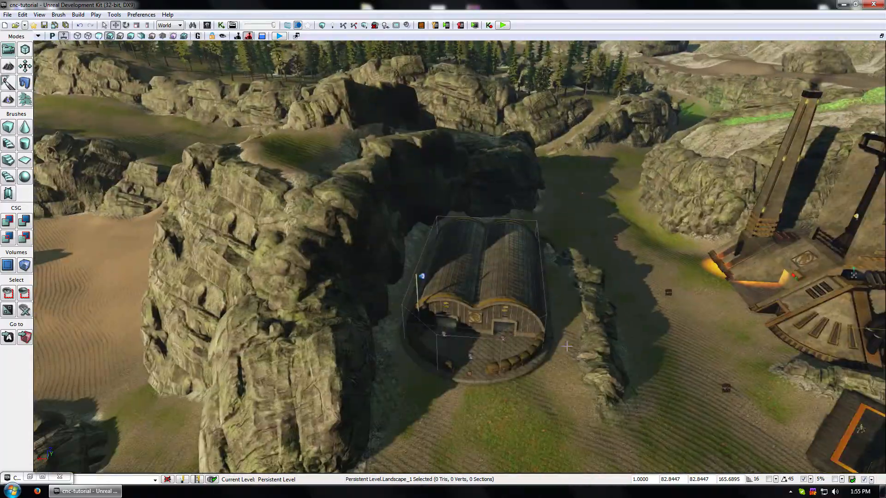
Select the GDI barracks and shift it sideways toward the large cliff beside it
click(525, 303)
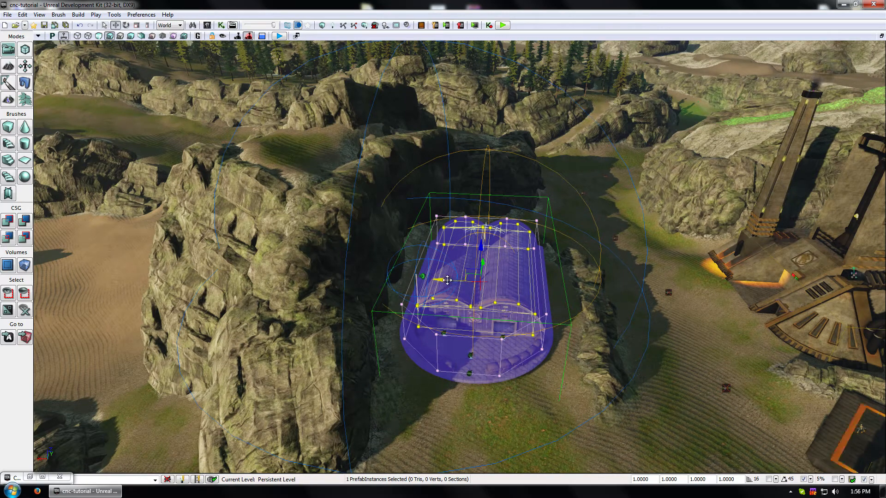
drag(447, 280, 422, 339)
mouse_move(459, 391)
right_down()
mouse_move(489, 392)
mouse_move(460, 391)
right_up()
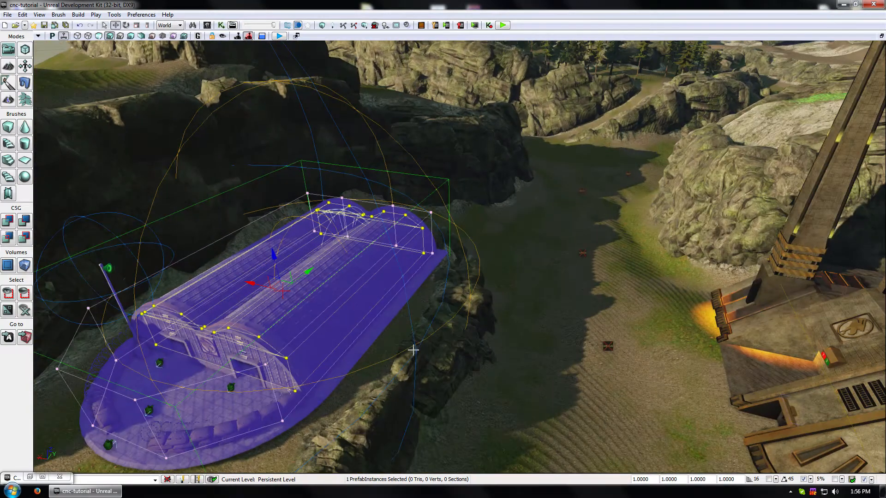
Select the four rock meshes running alongside the barracks, move them away from its wall and check the gap
click(392, 426)
ctrl+click(438, 365)
ctrl+click(471, 300)
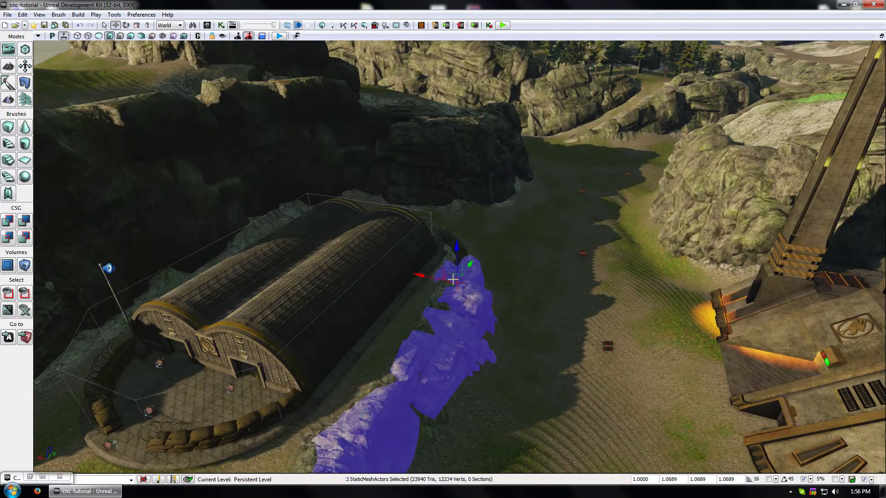
ctrl+click(445, 244)
drag(426, 271, 490, 248)
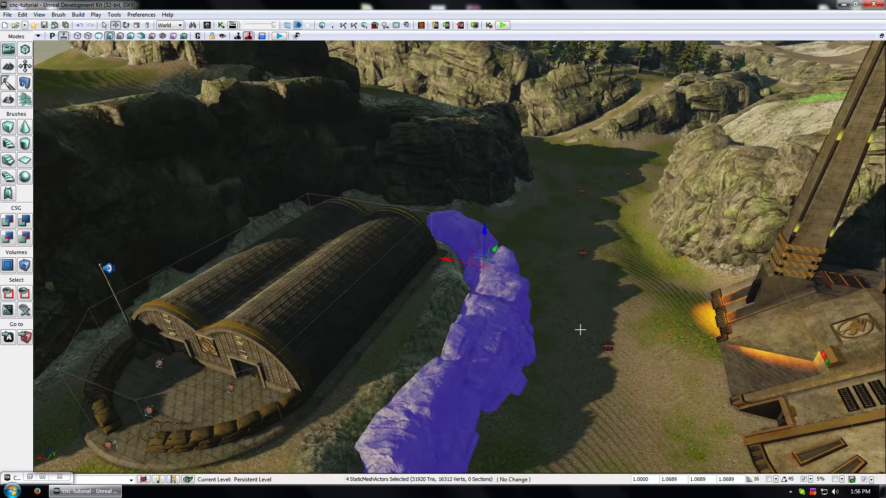
click(579, 328)
right_drag(579, 329, 462, 344)
right_drag(738, 418, 701, 421)
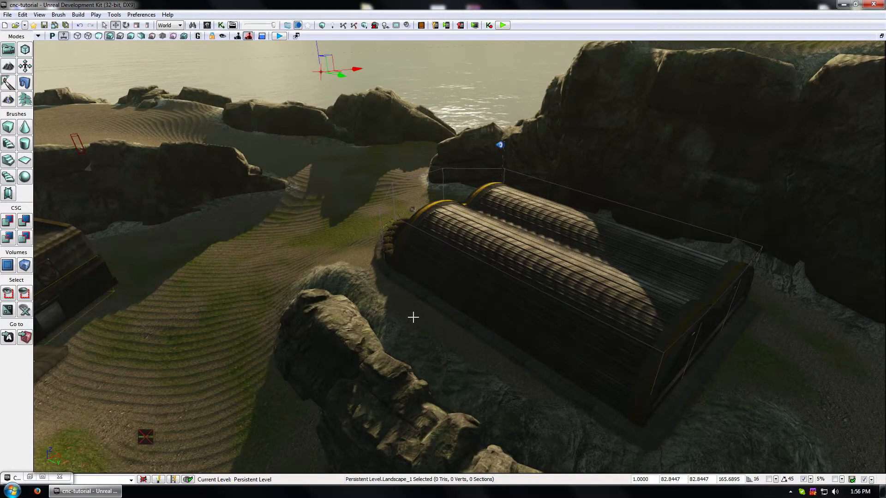
mouse_move(275, 207)
right_down()
mouse_move(261, 217)
mouse_move(286, 211)
right_up()
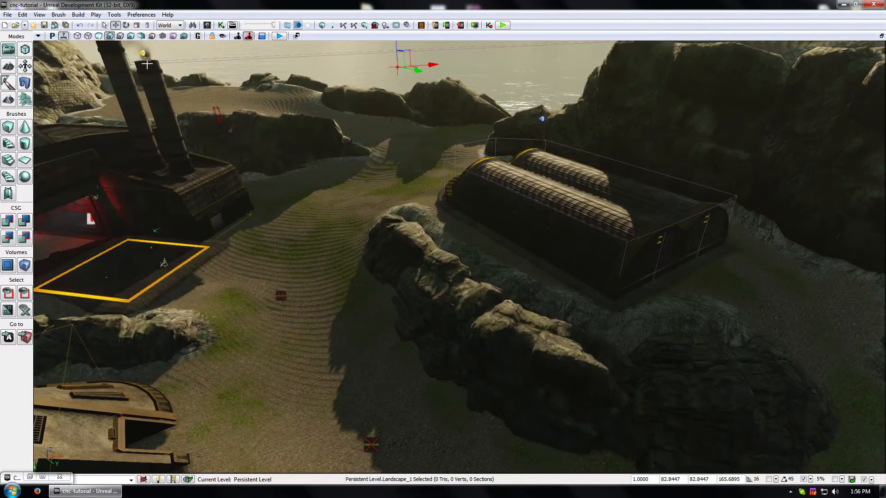
Select the barracks prefab and convert the PrefabInstance to normal actors
click(208, 26)
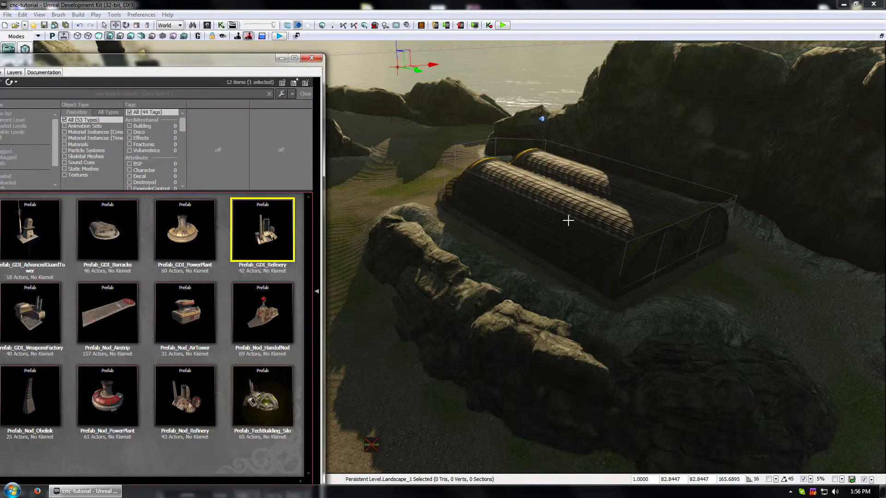
click(553, 207)
drag(553, 207, 483, 308)
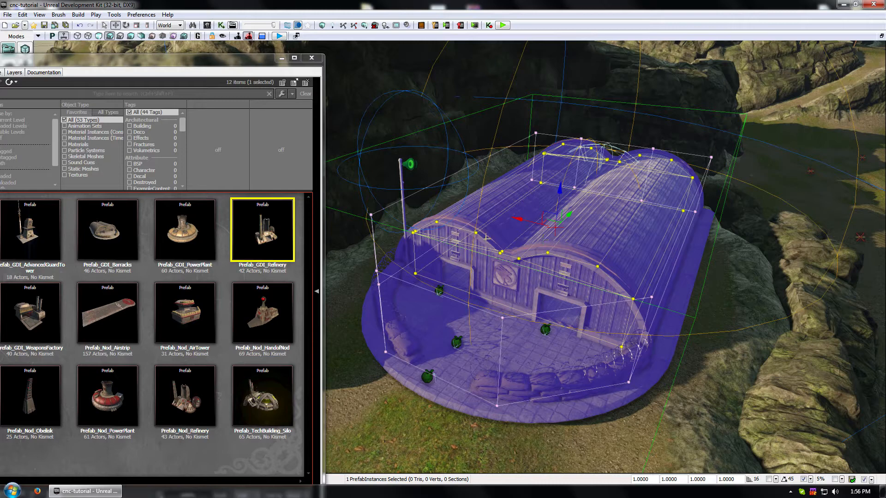
right_click(574, 224)
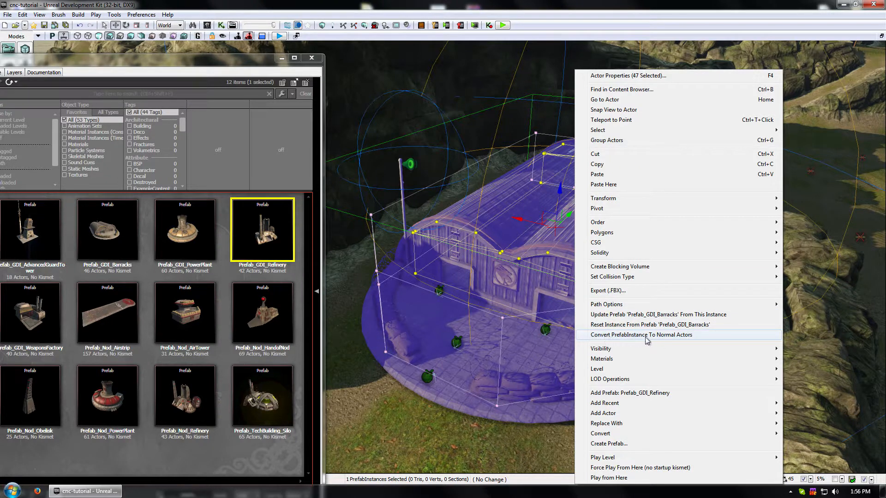
click(624, 335)
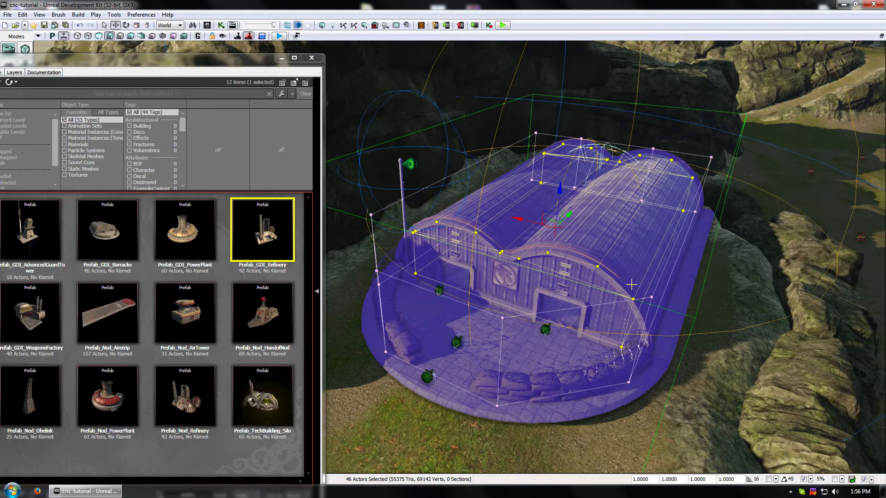
right_click(588, 250)
click(623, 168)
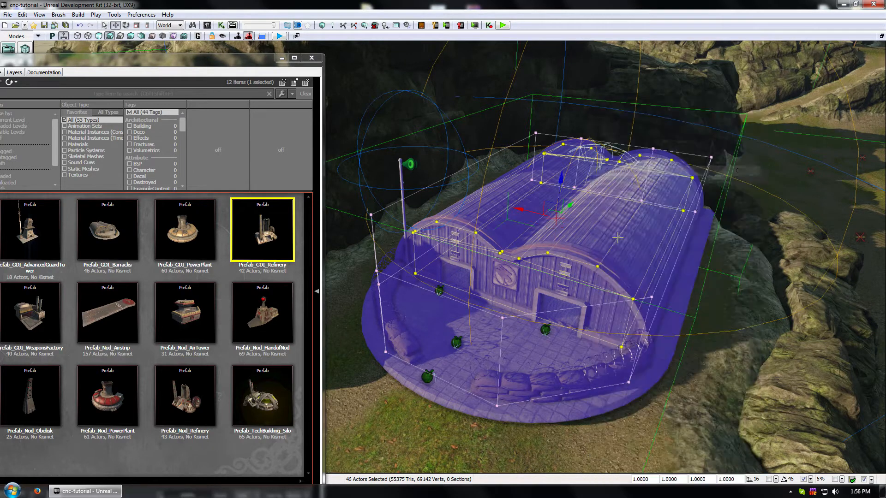
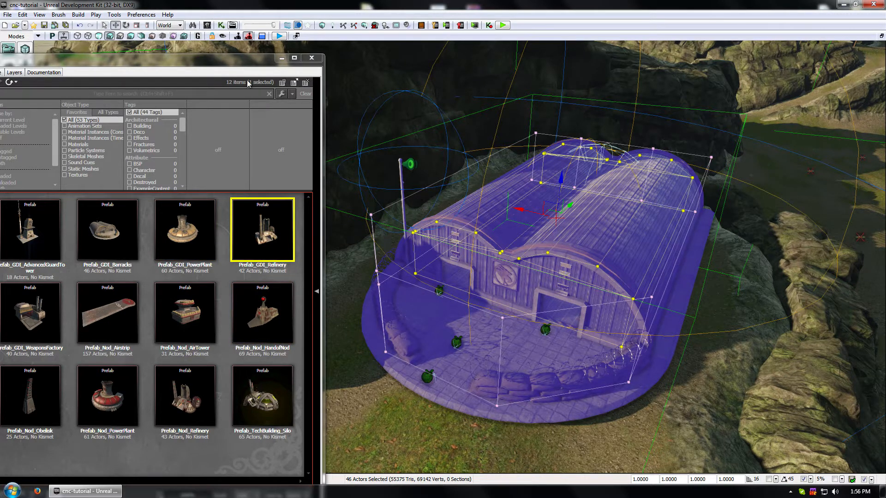
click(39, 36)
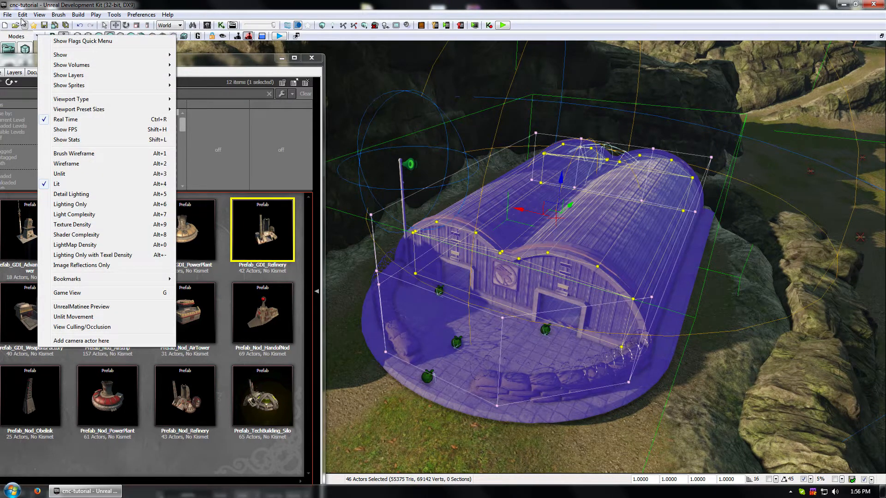
click(40, 15)
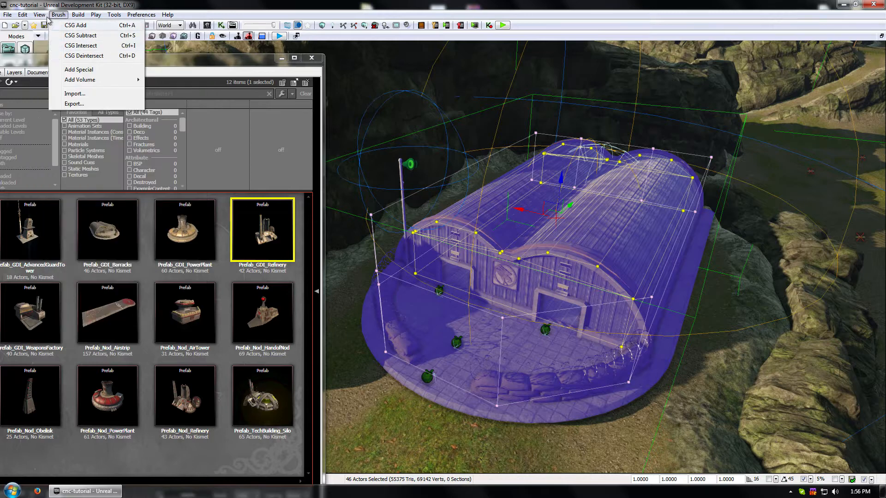
click(74, 189)
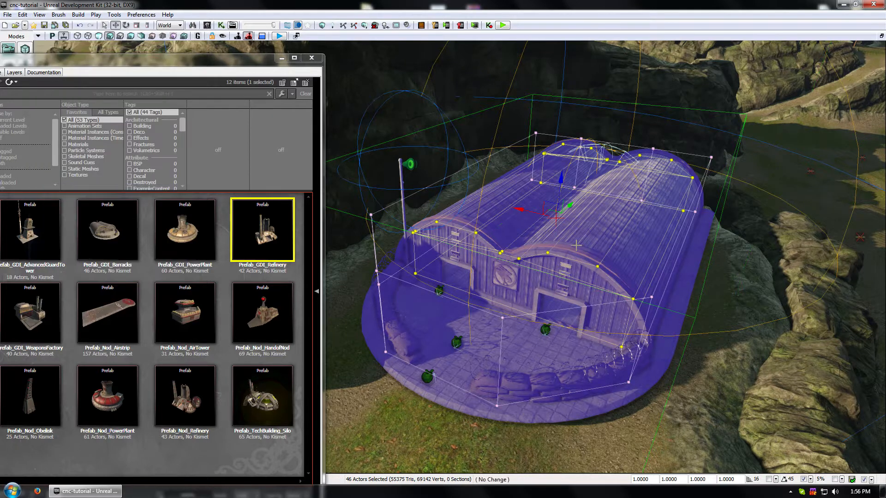
Select the barracks building actor on its own and list the placeable actor classes in the Buildings category
click(611, 201)
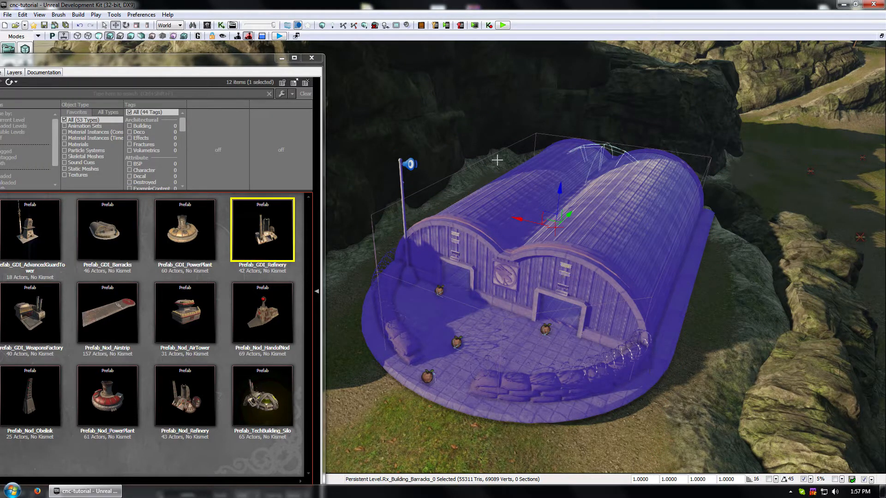
drag(205, 74, 292, 70)
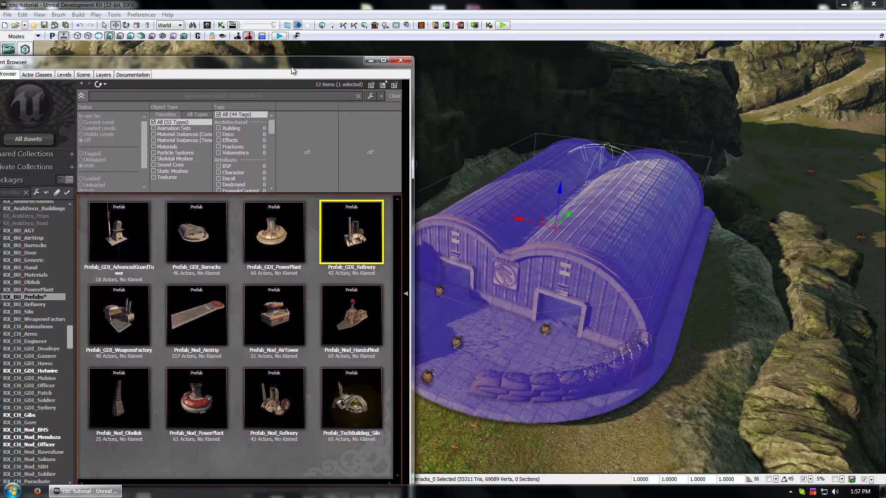
click(32, 75)
drag(116, 64, 774, 128)
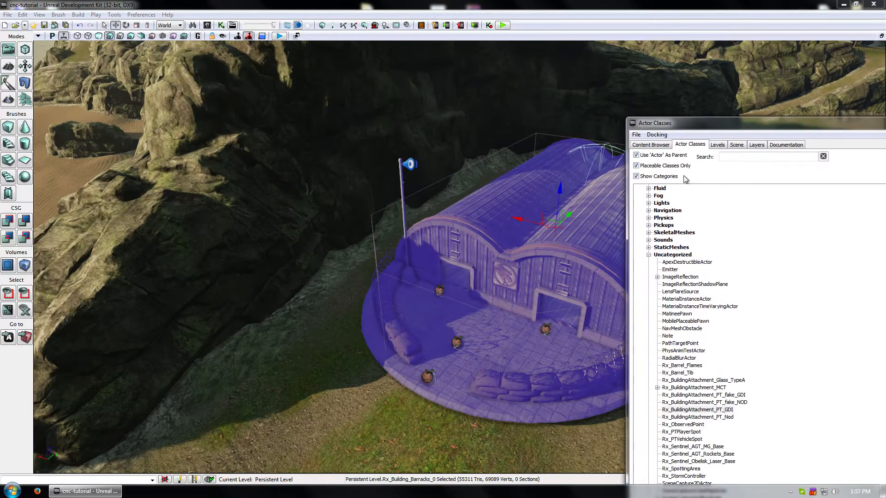
click(650, 256)
click(648, 197)
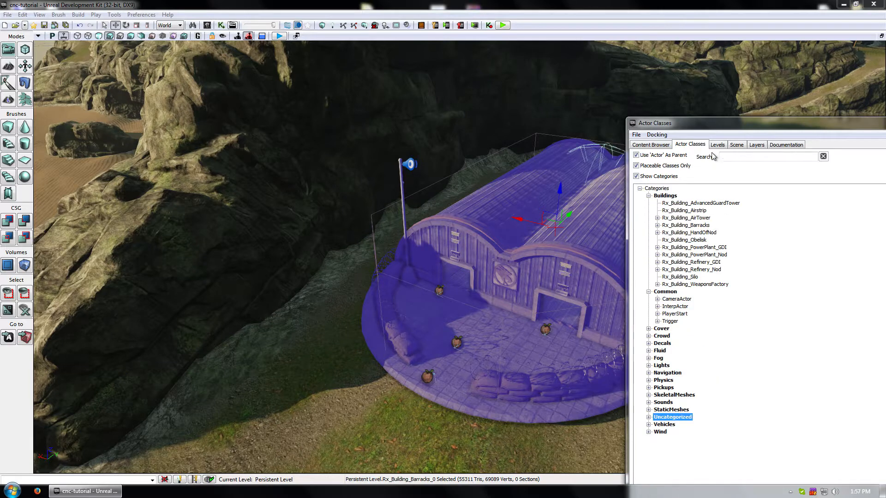
Replace the barracks building actor with the Rx_Building_Barracks_Ramps class
drag(717, 125, 800, 130)
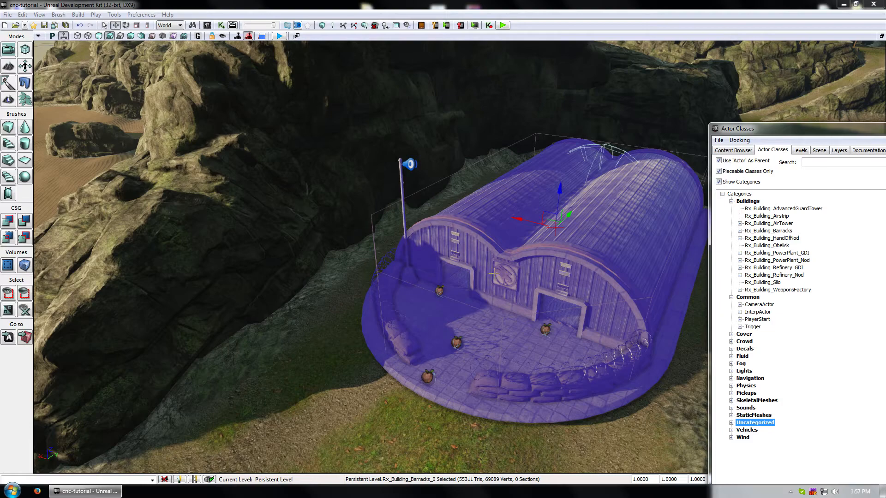
right_drag(444, 275, 454, 258)
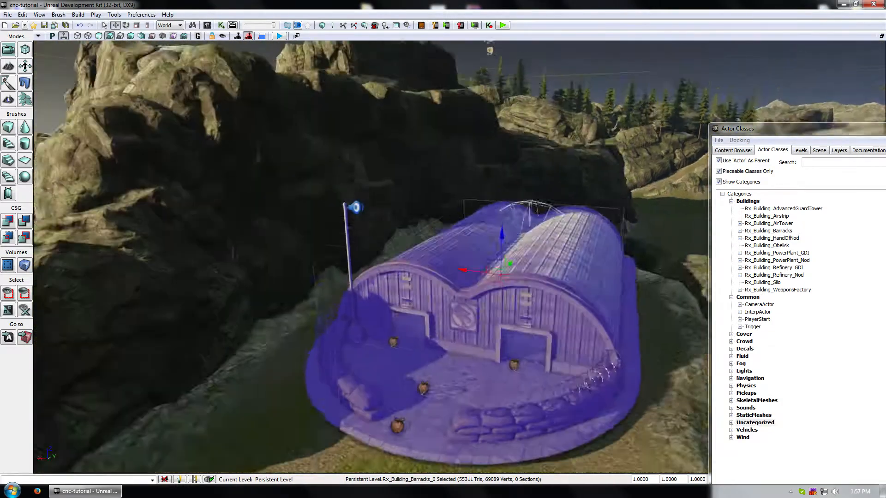
right_drag(640, 217, 640, 265)
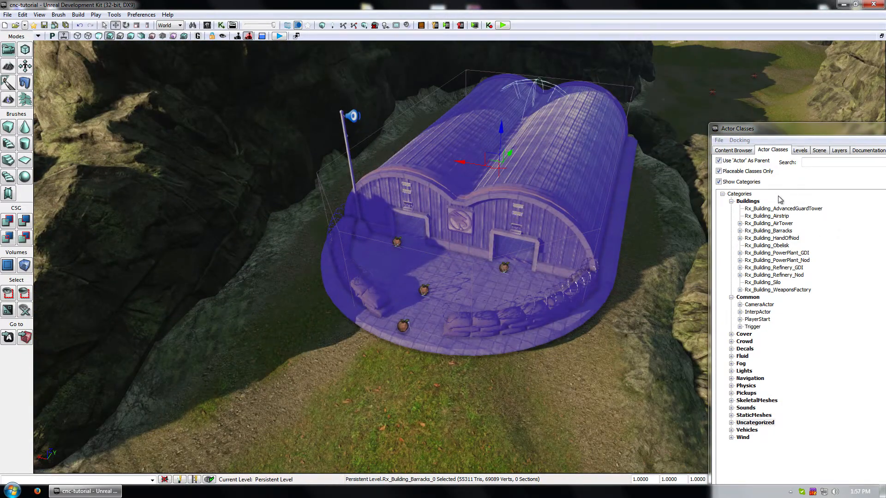
click(759, 232)
click(740, 231)
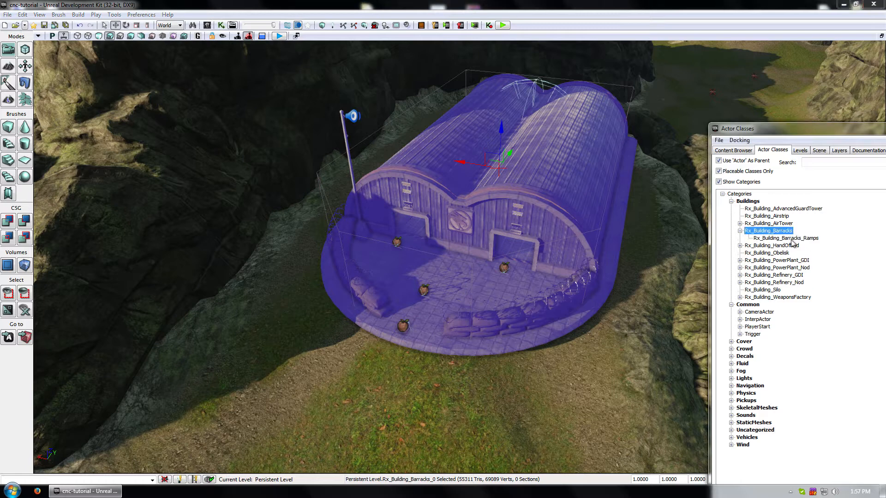
click(789, 240)
right_drag(495, 368, 463, 171)
right_click(463, 172)
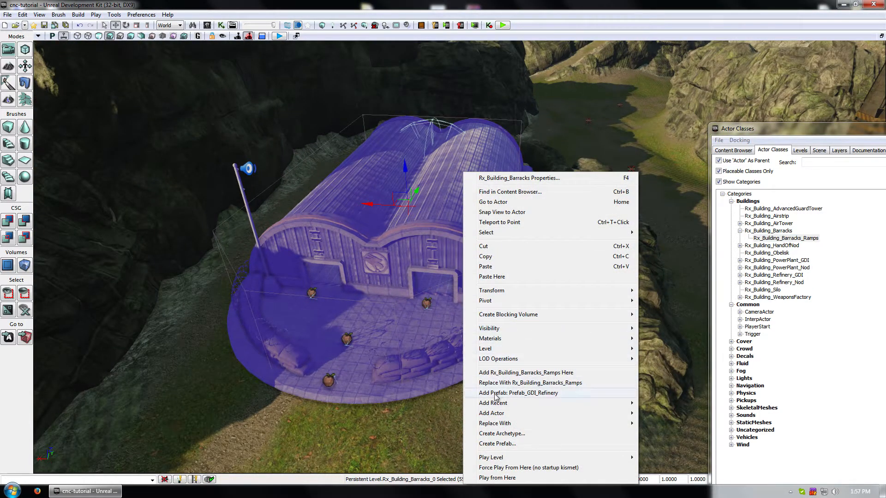
click(551, 383)
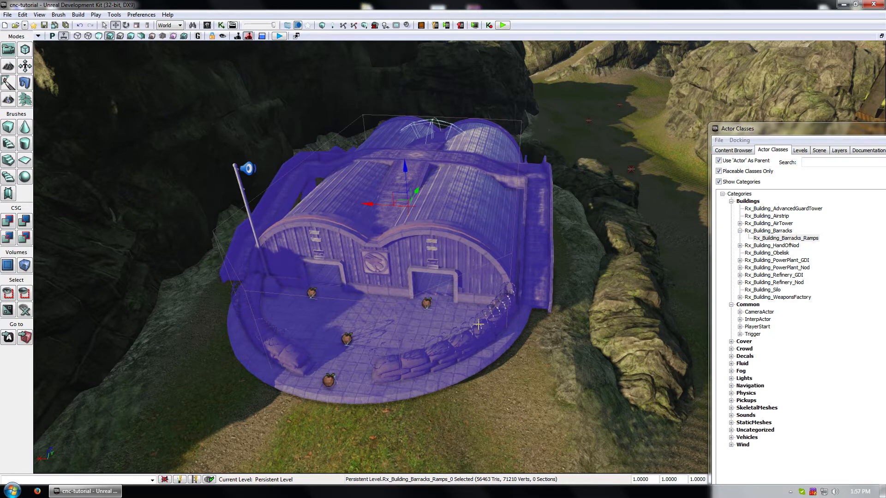
Reselect the ramped barracks building and enable Allow Group Selection
click(543, 377)
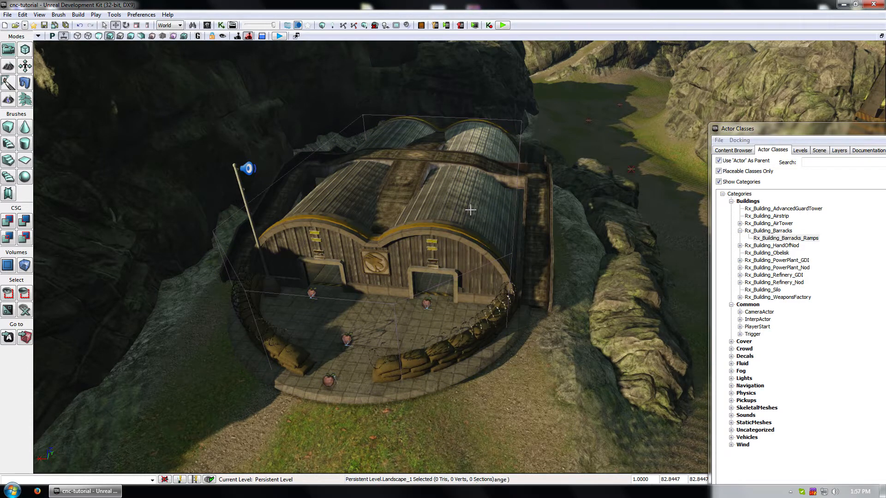
click(470, 210)
click(40, 14)
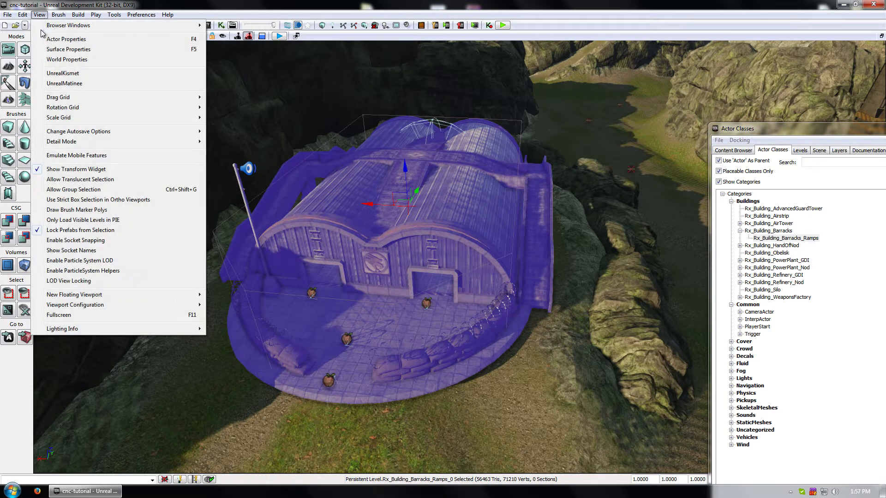
click(40, 15)
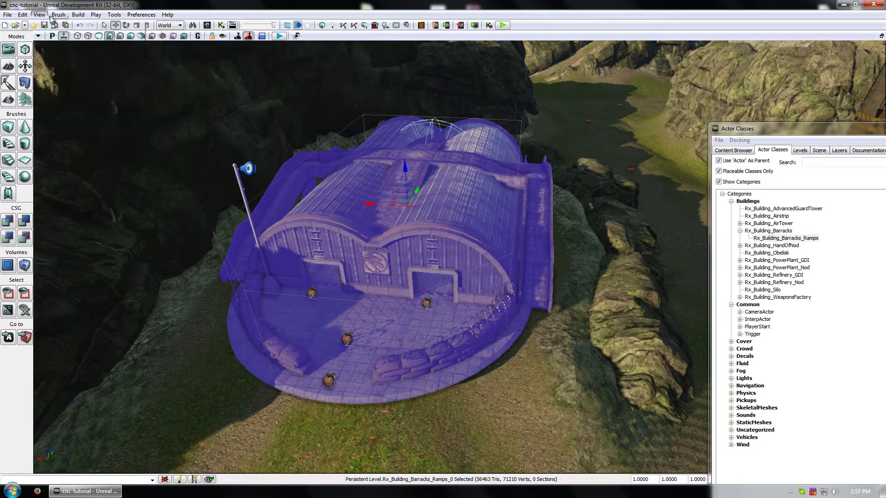
click(40, 14)
click(58, 190)
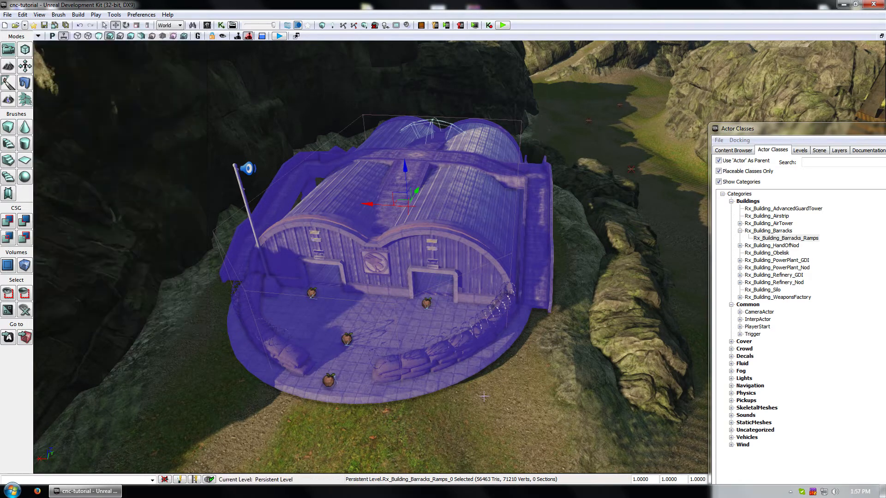
Ungroup the barracks actors and group them again together with the ramped building actor, then clear the selection
click(453, 250)
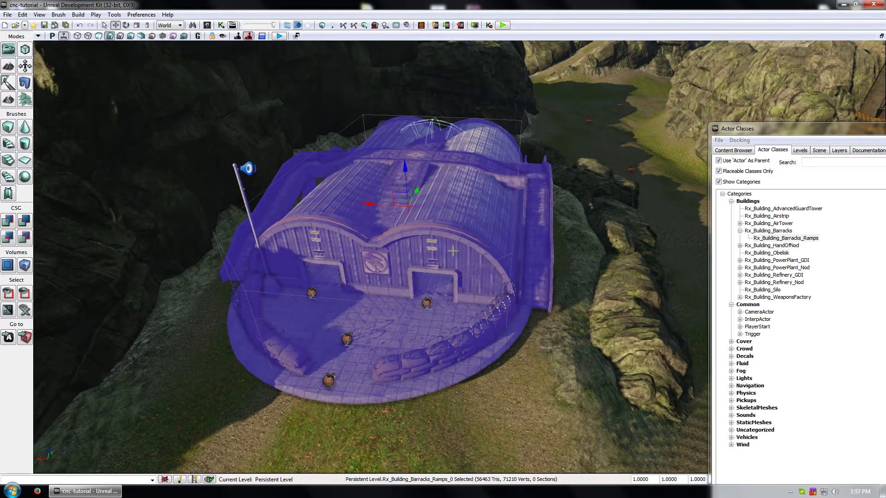
right_click(426, 303)
mouse_move(484, 150)
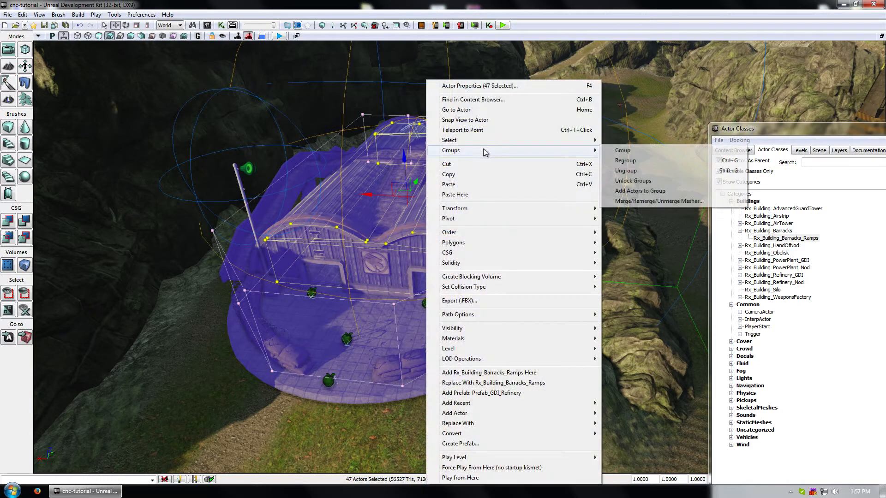
click(649, 170)
right_click(449, 200)
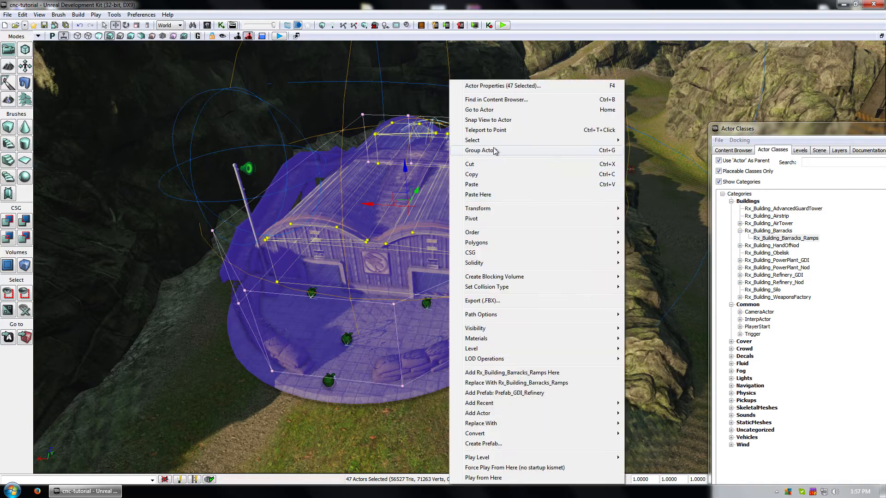
click(565, 151)
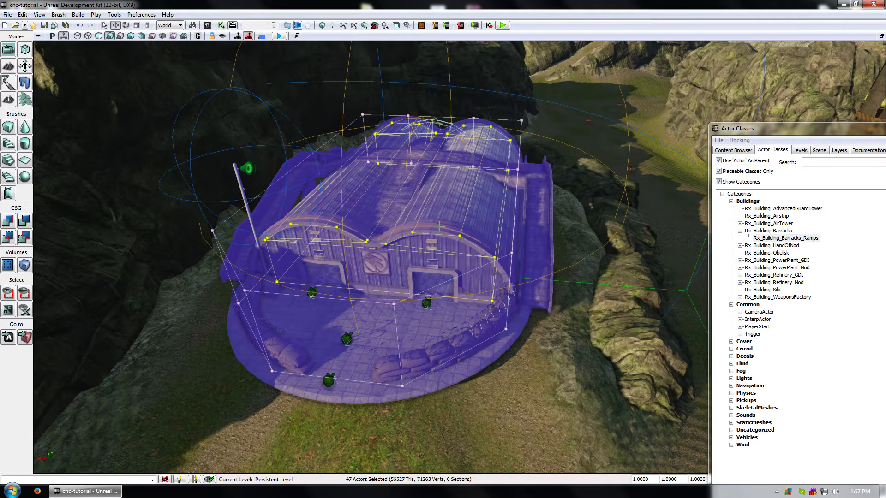
right_click(443, 222)
mouse_move(487, 154)
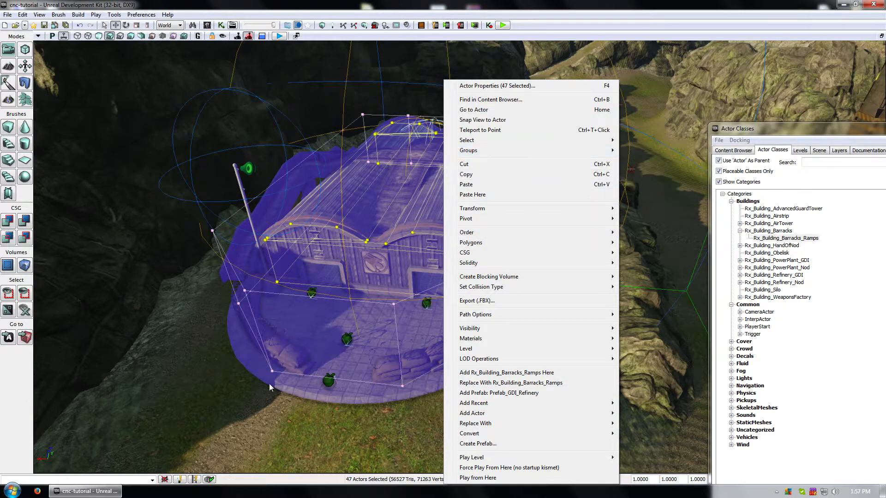
click(254, 405)
click(254, 405)
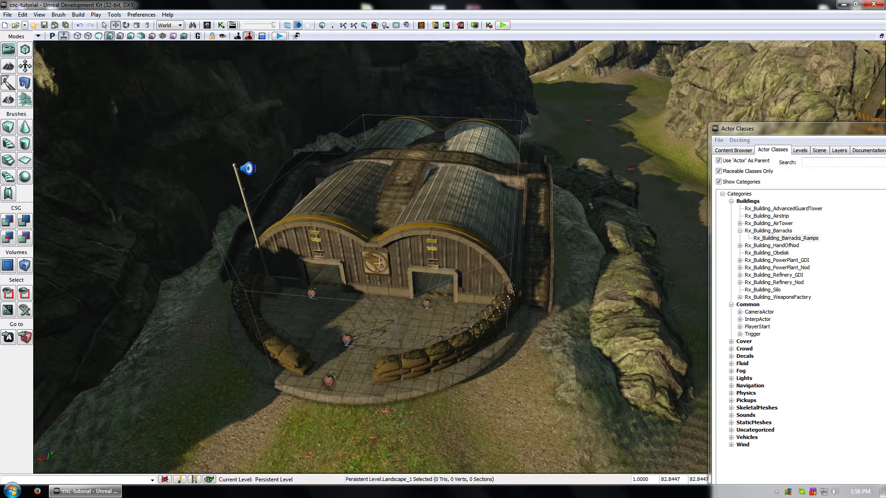
Convert the GDI weapons factory PrefabInstance to normal actors and group those actors
drag(363, 247, 377, 172)
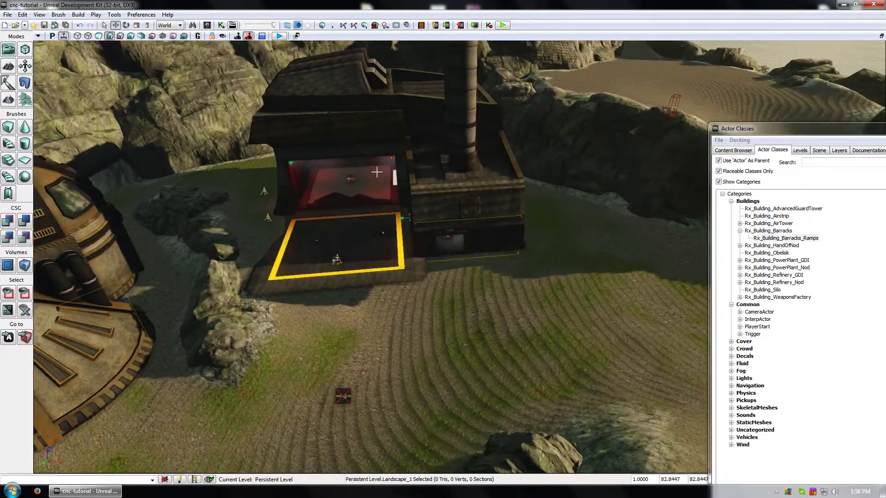
click(383, 142)
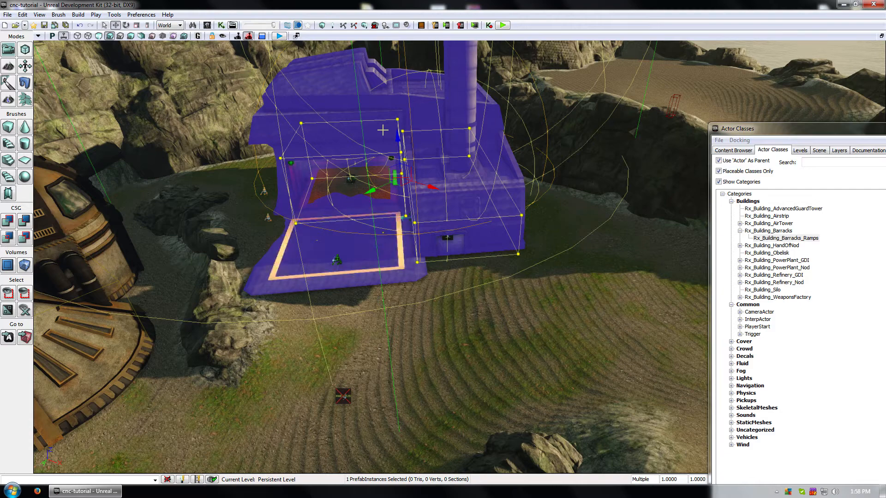
right_click(382, 130)
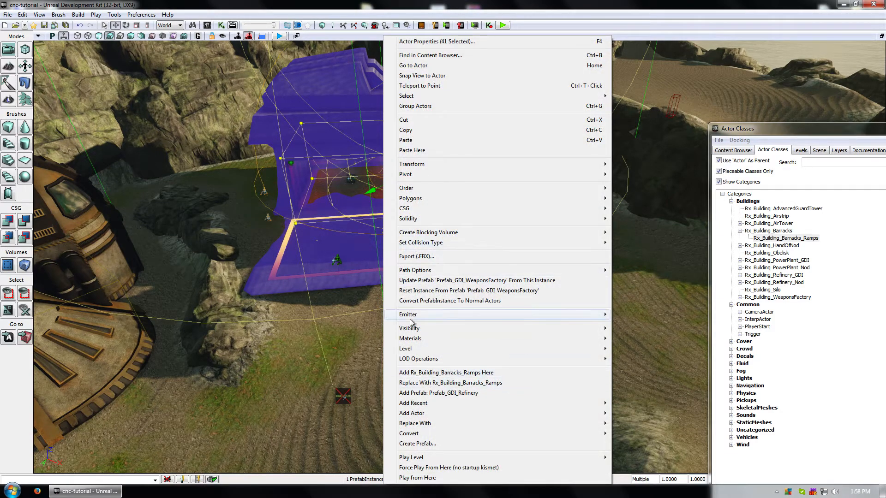
click(450, 301)
right_click(367, 138)
click(405, 137)
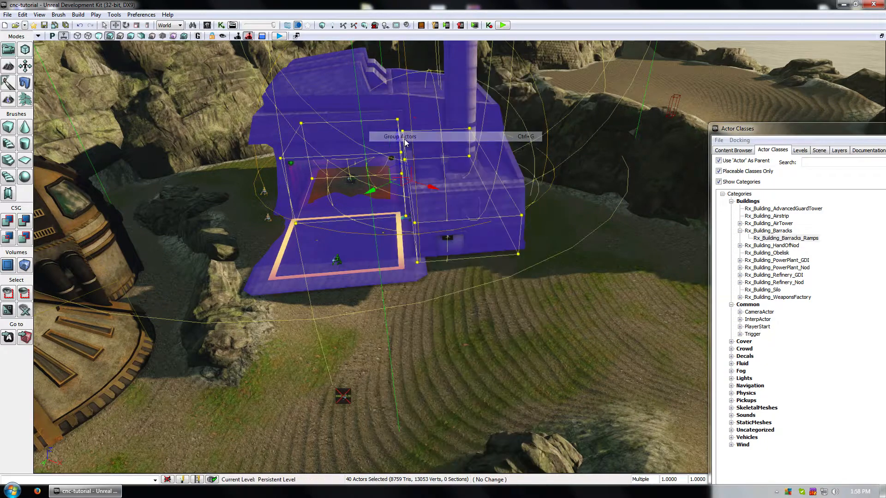
Disable Allow Group Selection and replace the weapons factory building actor with Rx_Building_WeaponsFactory_Ramps
click(39, 14)
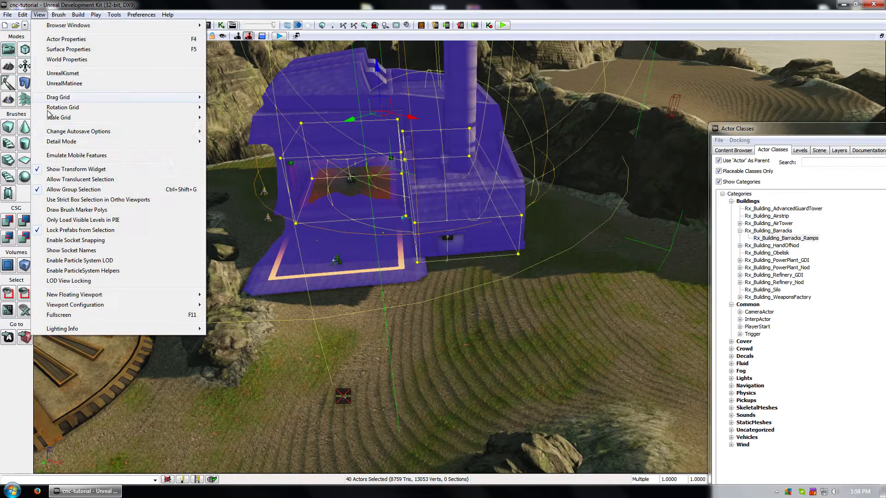
click(53, 191)
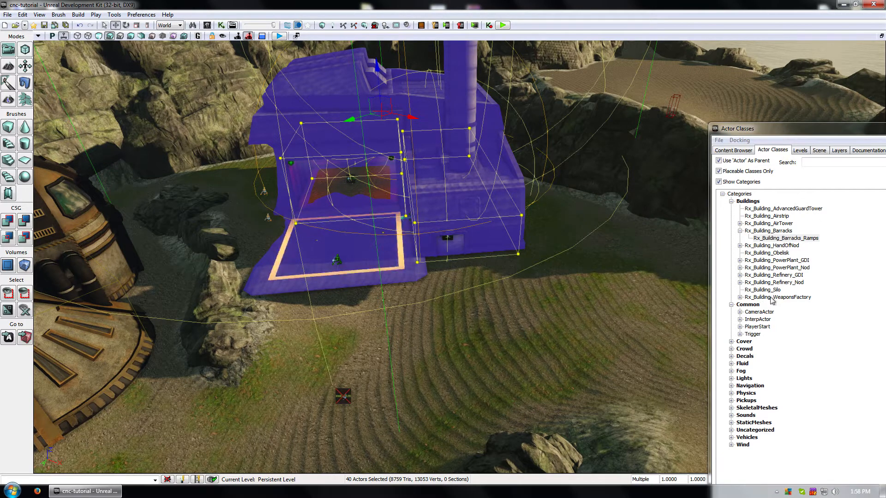
click(740, 297)
click(784, 304)
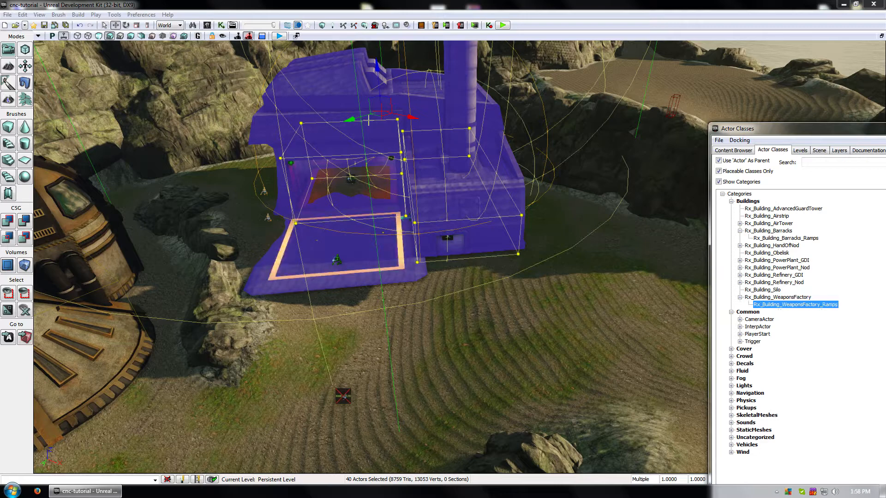
right_click(332, 103)
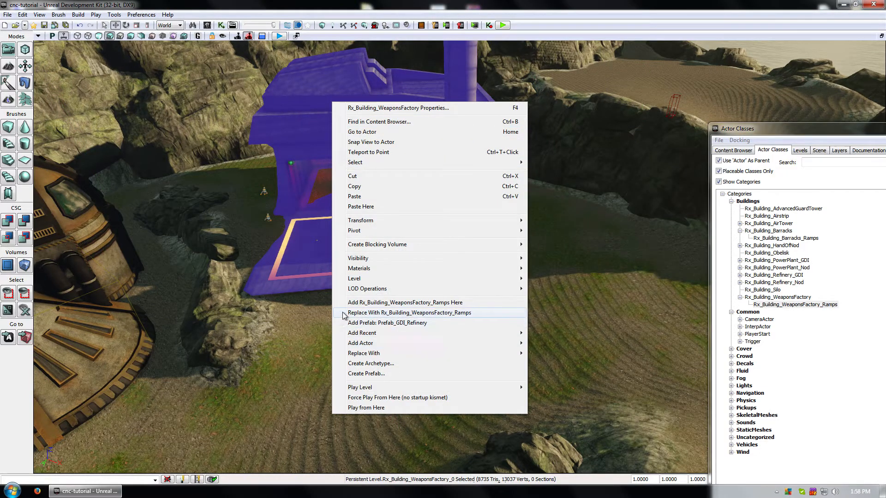
click(377, 315)
right_drag(431, 263, 392, 277)
mouse_move(366, 319)
right_down()
mouse_move(406, 316)
mouse_move(365, 319)
right_up()
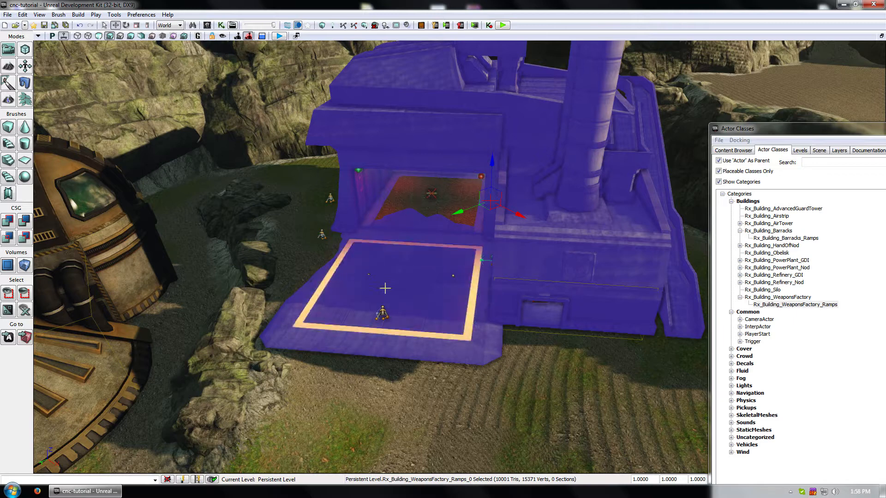
Select the weapons factory group, add the ramped building actor to the selection and regroup everything
click(382, 314)
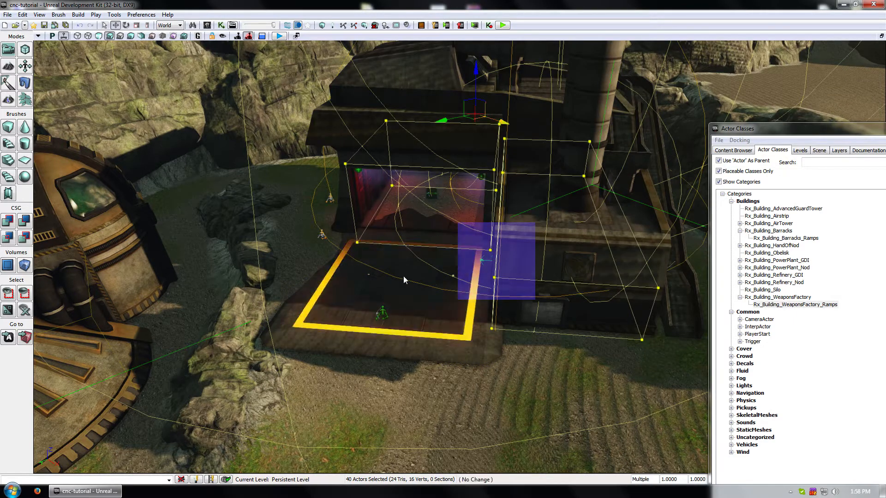
ctrl+click(403, 276)
right_click(411, 66)
mouse_move(484, 136)
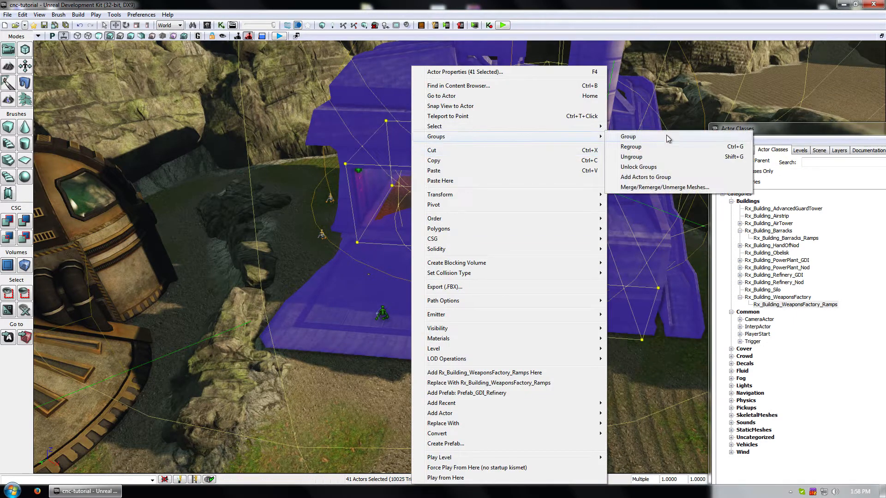
click(667, 147)
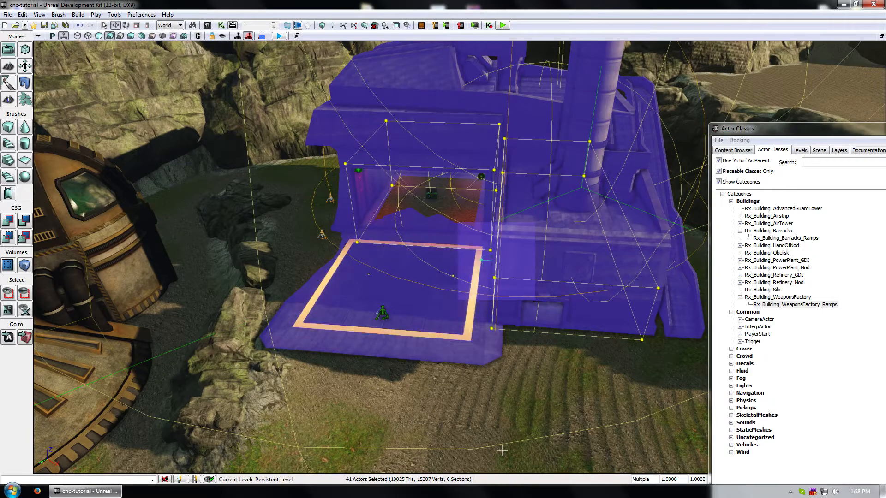
Convert the GDI refinery PrefabInstance to normal actors and clear the selection
click(495, 379)
click(430, 292)
mouse_move(523, 381)
mouse_down()
mouse_move(520, 433)
mouse_move(523, 381)
mouse_up()
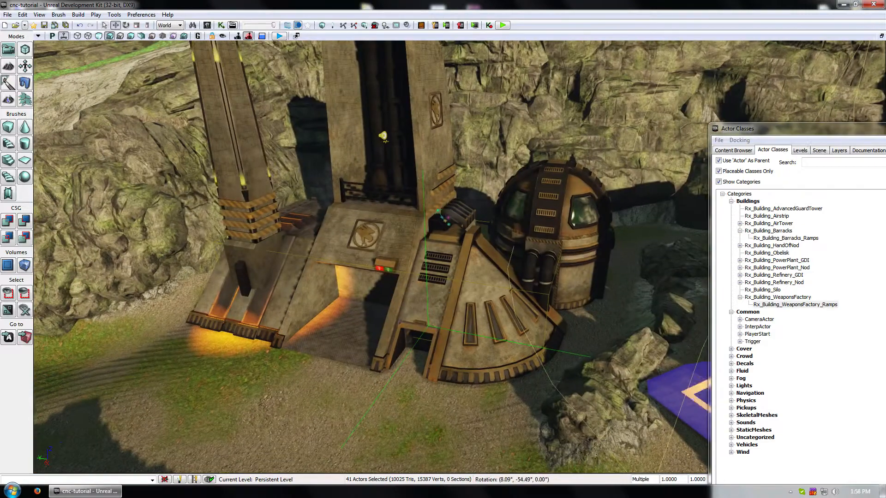
click(446, 294)
right_click(445, 294)
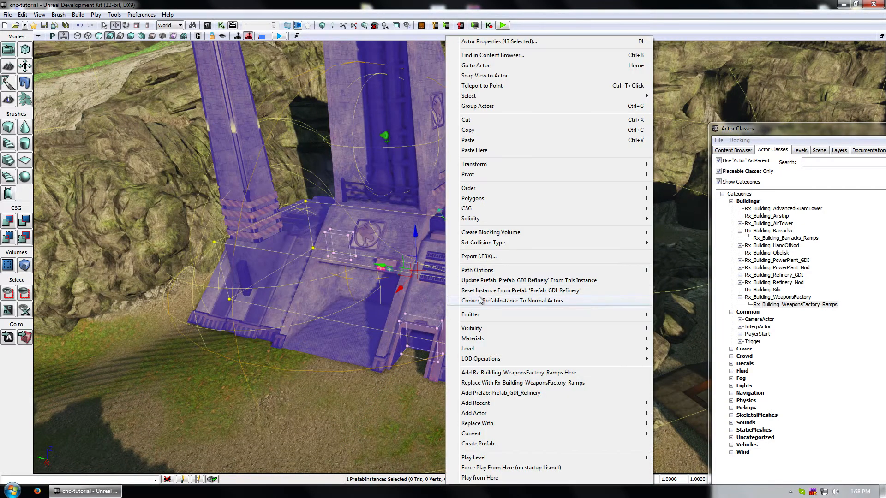
click(482, 301)
right_click(446, 294)
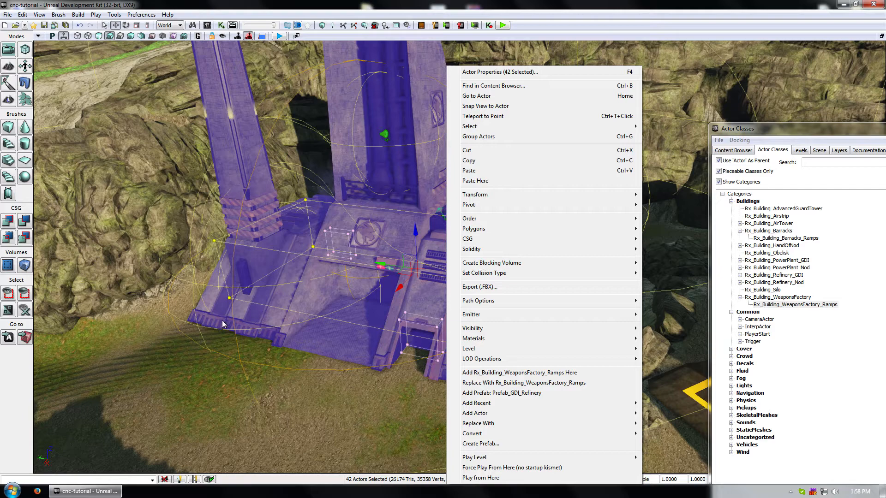
click(372, 404)
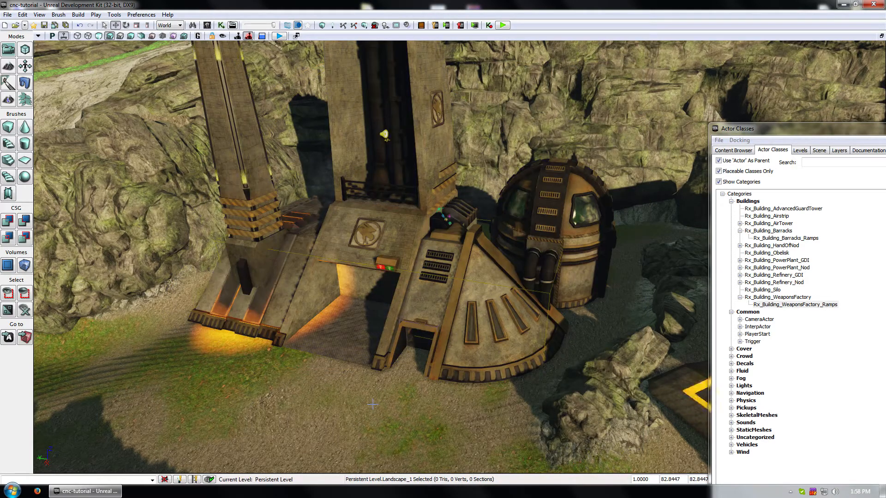
Replace the GDI refinery building actor with Rx_Building_Refinery_GDI_Ramps
click(462, 332)
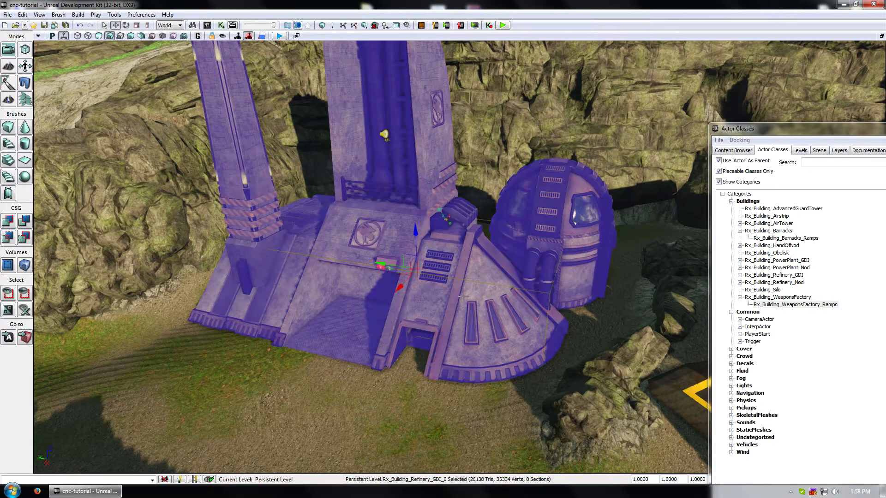
click(740, 275)
click(800, 282)
right_click(483, 258)
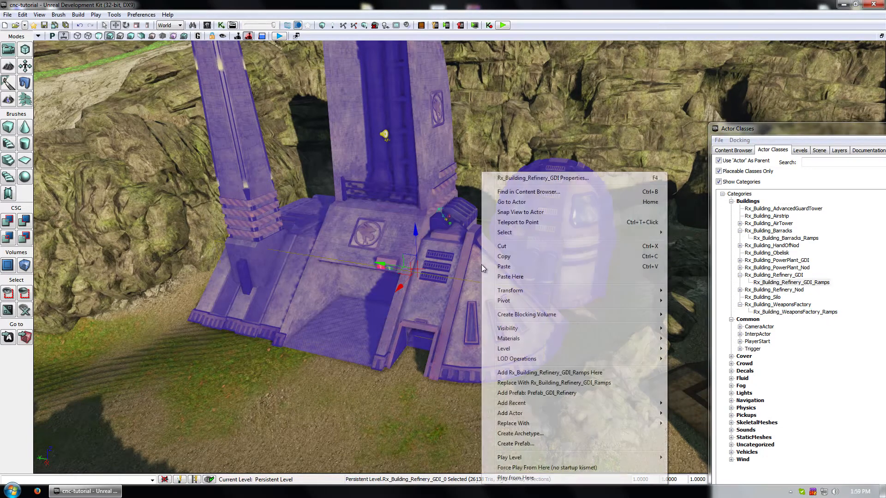
click(520, 383)
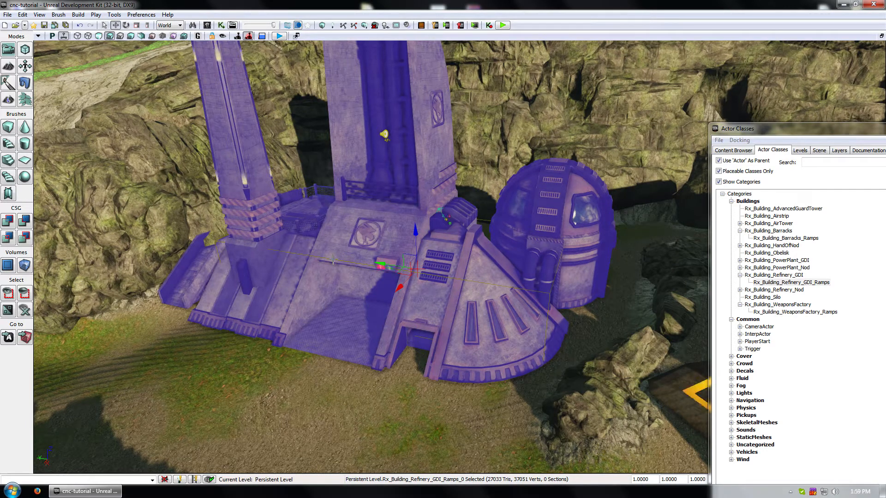
Minimise the Actor Classes window, rotate the rock beside the GDI refinery's ramp by about -16.70 degrees and shift it
right_drag(443, 276, 526, 282)
click(157, 164)
right_drag(157, 163, 104, 148)
key(space)
drag(273, 145, 275, 147)
drag(834, 128, 726, 58)
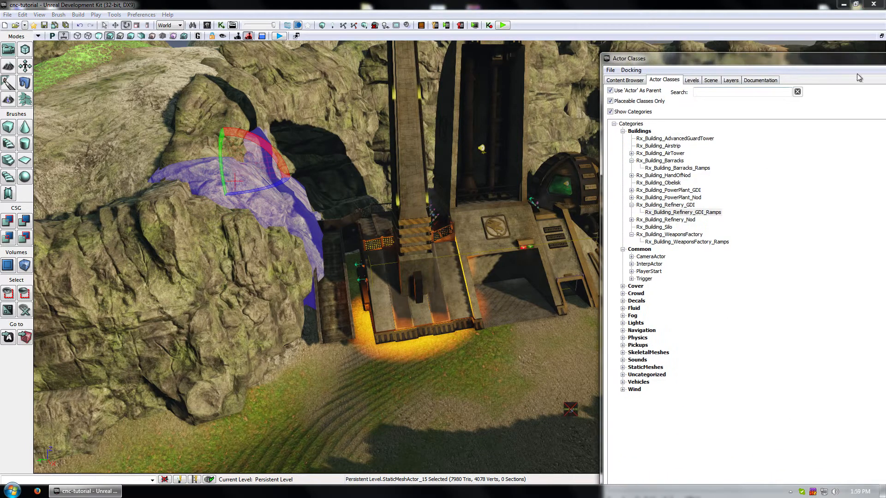
drag(799, 52, 597, 33)
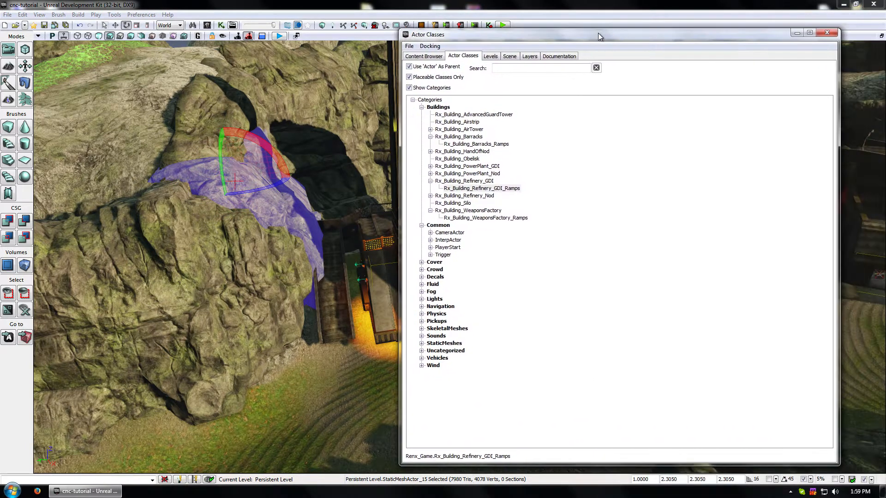
click(803, 480)
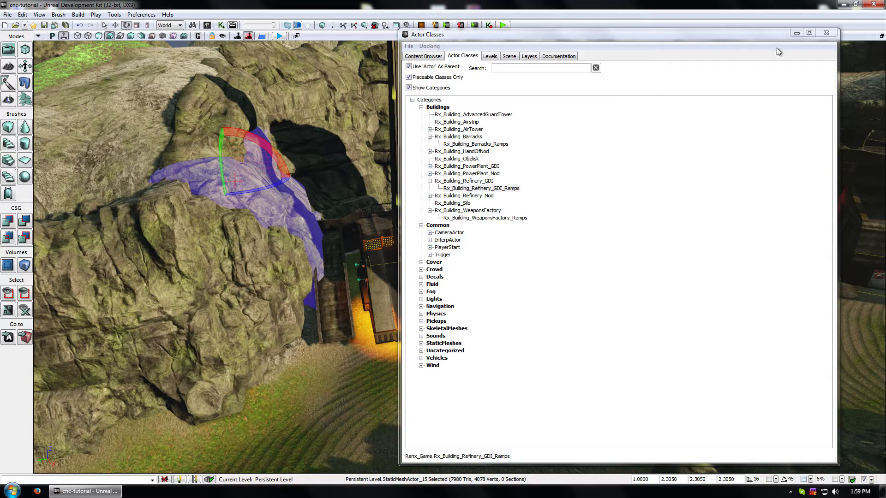
click(796, 33)
drag(276, 152, 290, 184)
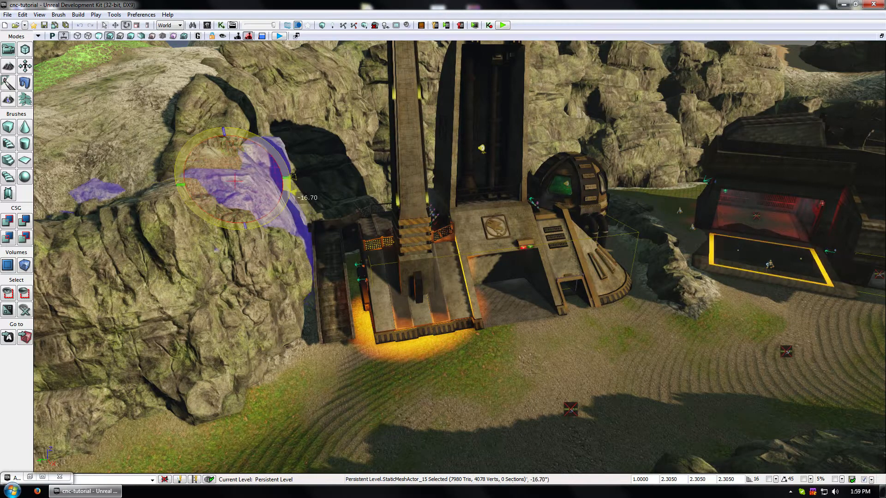
key(w)
drag(189, 183, 168, 185)
Select the large cliff rock next to the refinery and scale its height down to 1.6131
click(208, 129)
click(196, 240)
key(f)
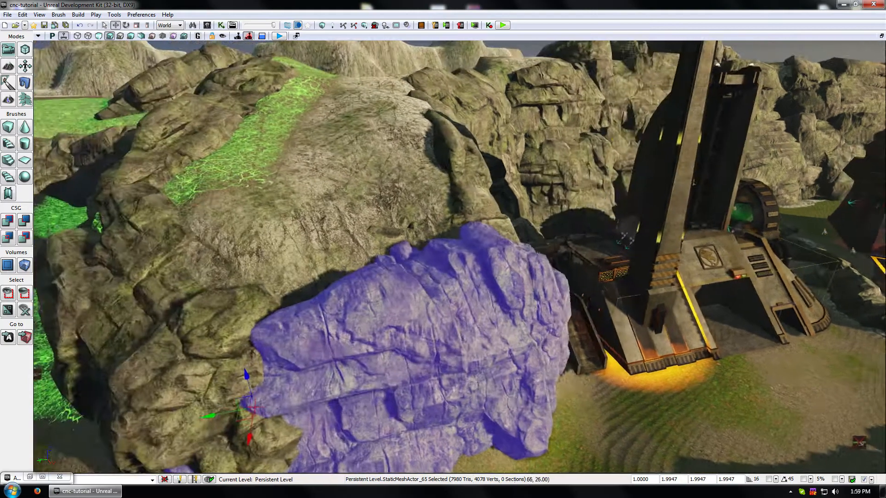
key(space)
key(space)
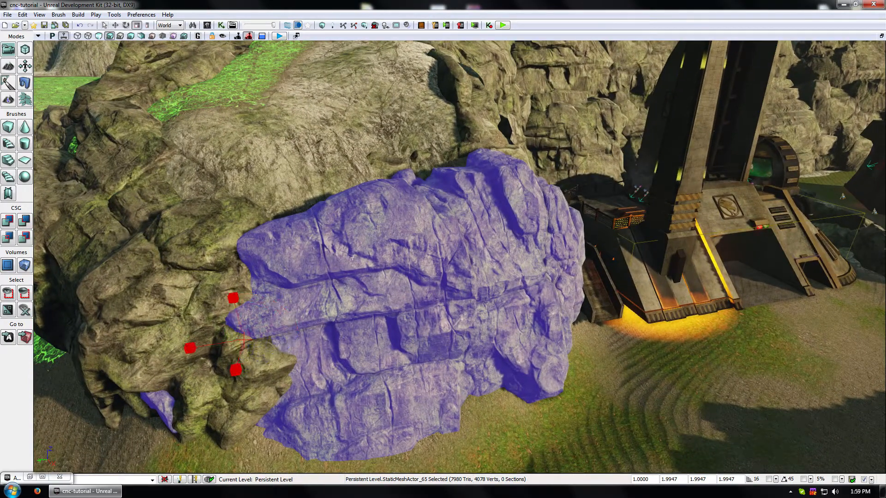
drag(300, 331, 274, 336)
right_drag(274, 335, 260, 350)
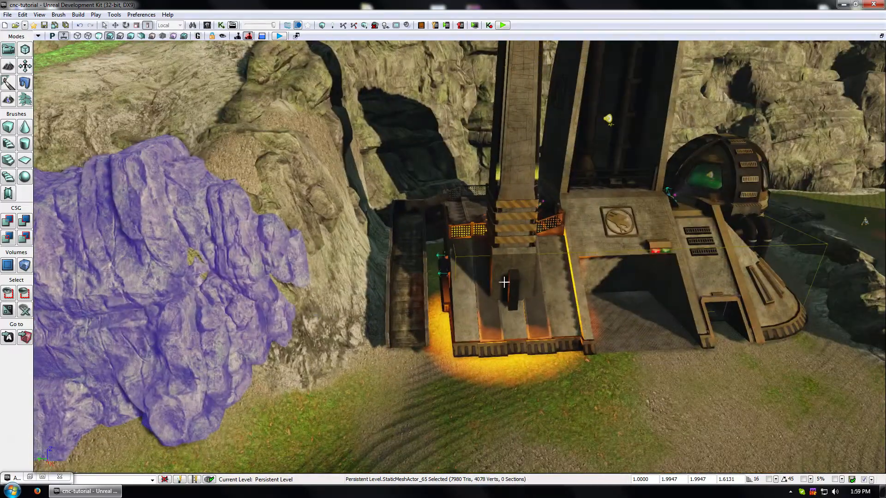
Examine the ramped refinery's side ramp, reverb volume and nearby lens flare sources
click(480, 257)
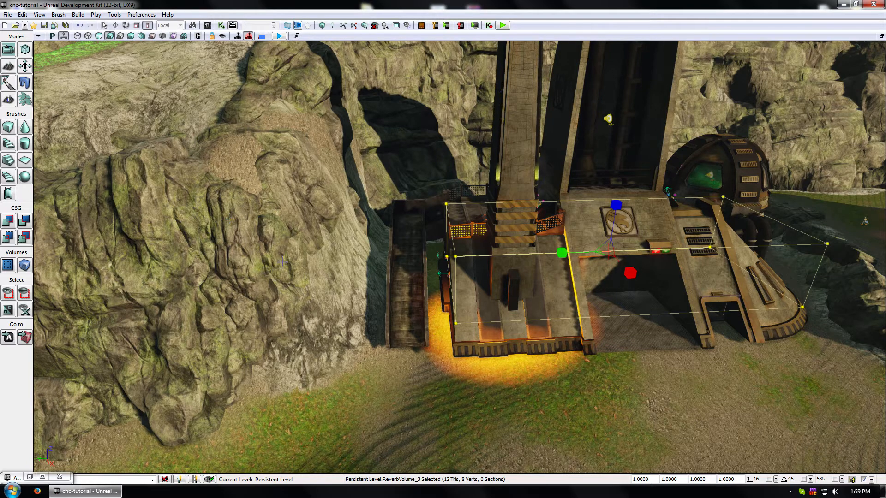
click(476, 277)
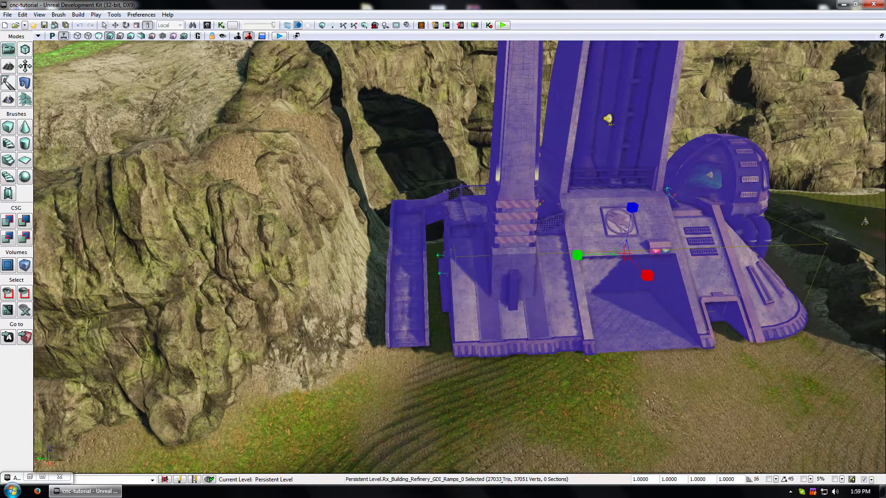
ctrl+click(440, 255)
right_drag(440, 255, 438, 275)
key(w)
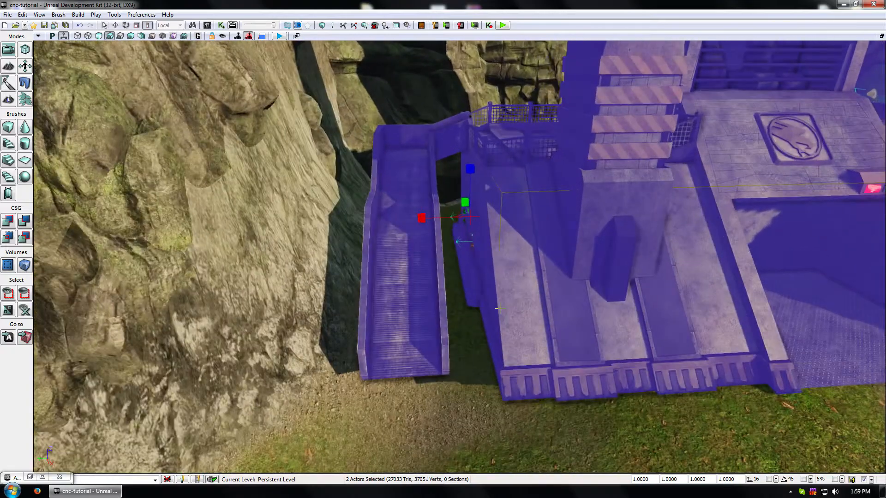
click(480, 277)
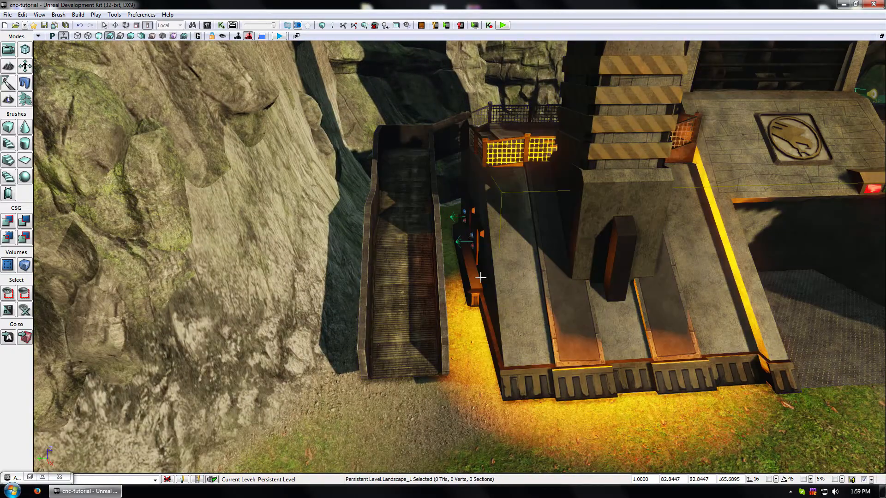
click(473, 235)
key(d)
mouse_move(463, 259)
right_down()
mouse_move(489, 260)
mouse_move(459, 269)
right_up()
key(w)
key(s)
key(d)
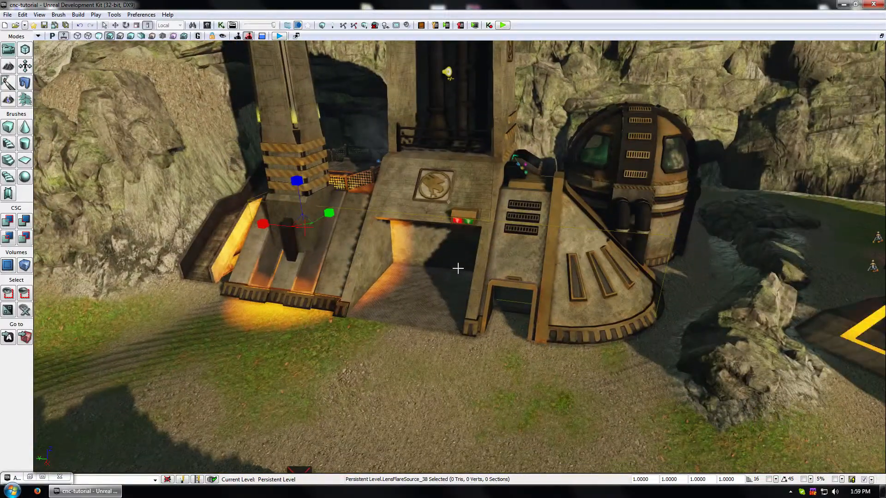
Undo the recent selections, the rock edits and the replacement of the refinery with its ramped version
click(458, 268)
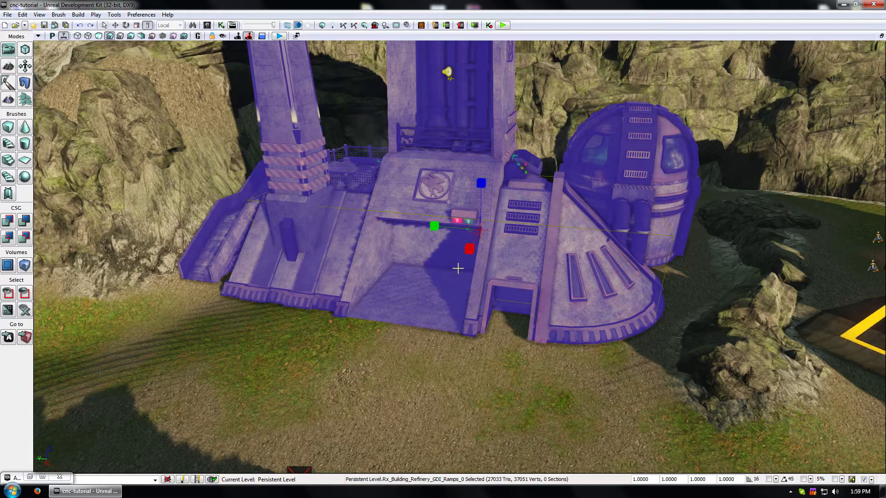
click(458, 268)
click(458, 268)
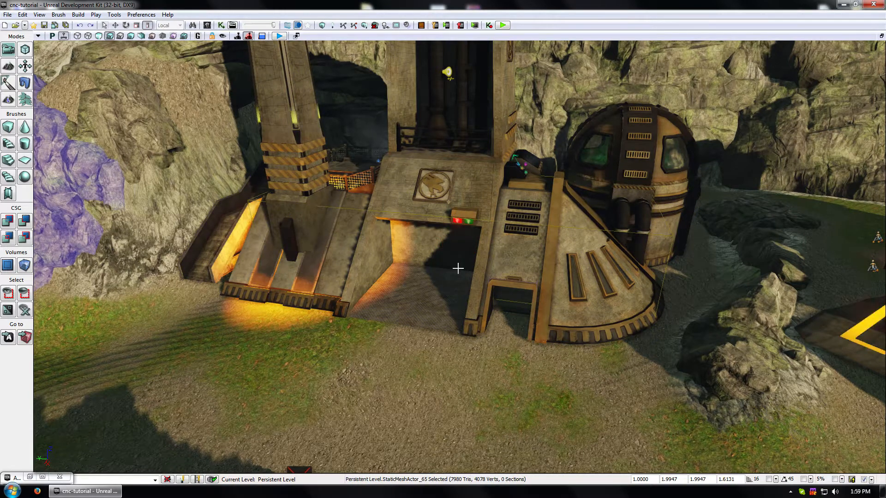
click(458, 268)
click(458, 268)
click(458, 268)
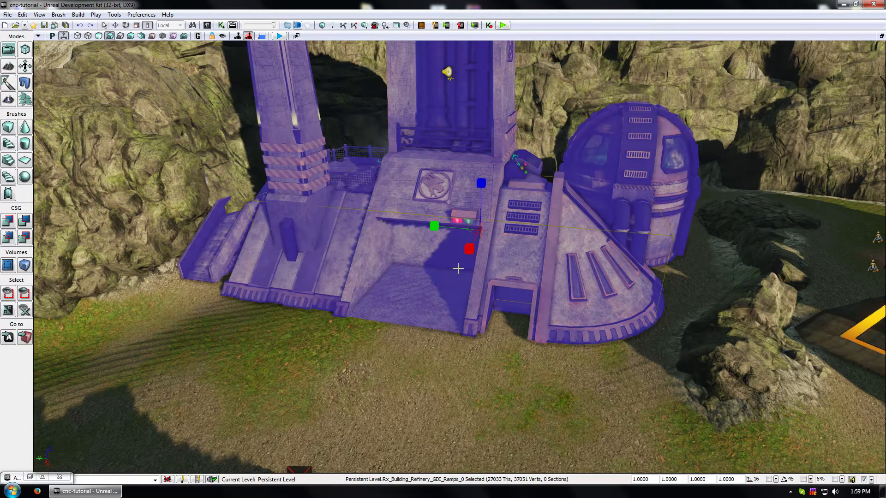
click(458, 268)
click(457, 268)
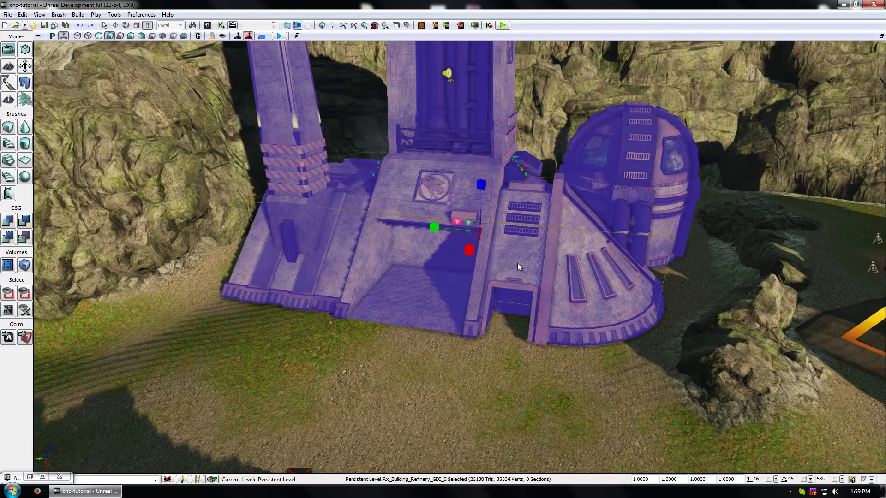
right_click(516, 263)
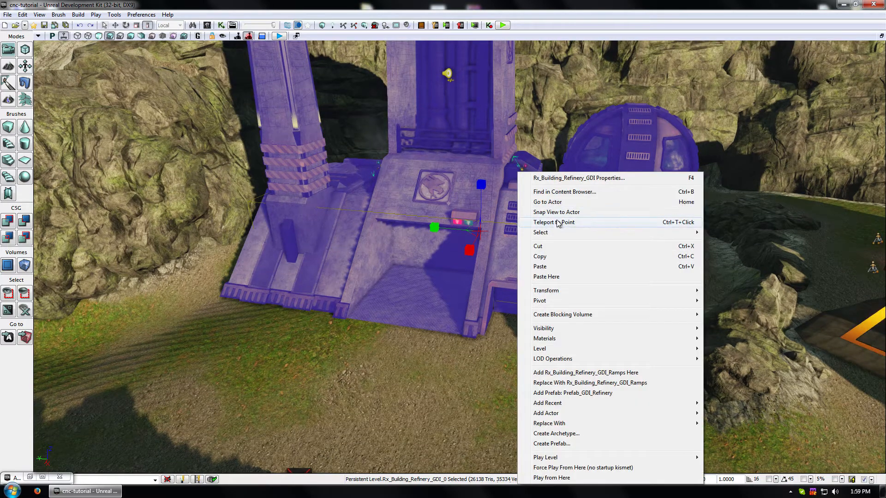
click(148, 260)
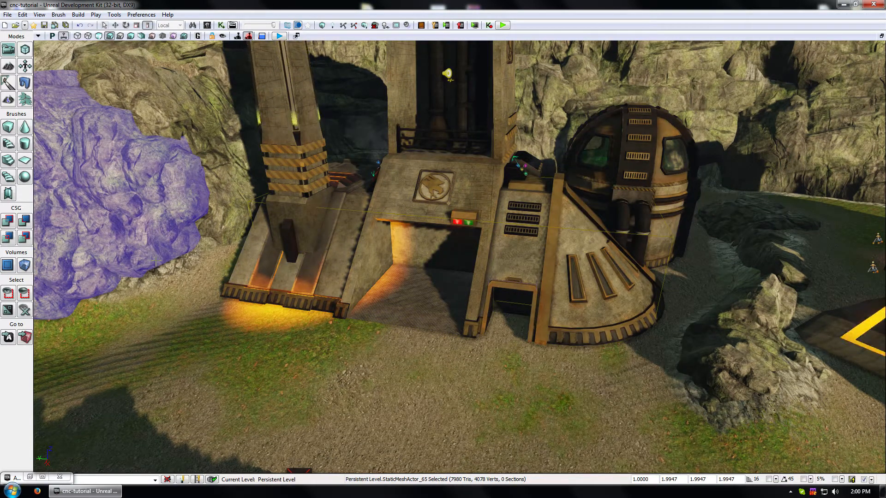
key(ctrl+z)
right_click(527, 251)
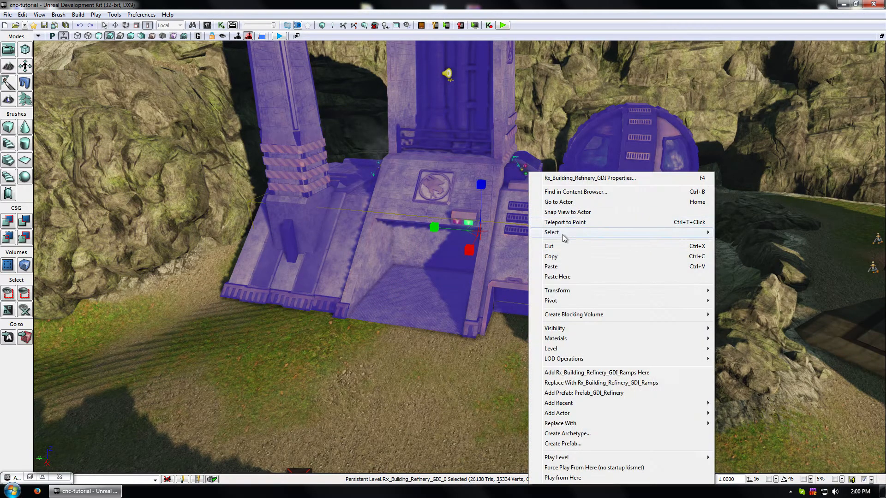
Enable Allow Group Selection
click(20, 15)
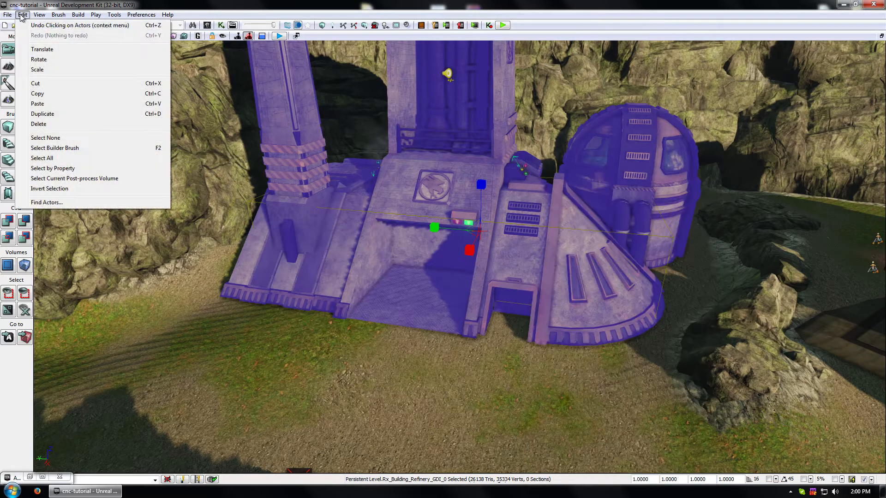
mouse_move(37, 16)
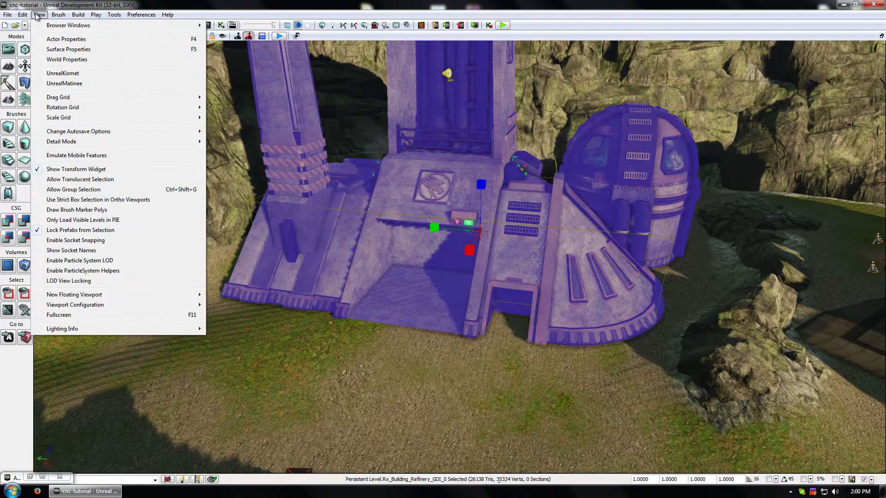
click(74, 190)
Check the commands and selection options available for the refinery's reverb volume and building actor
right_click(508, 248)
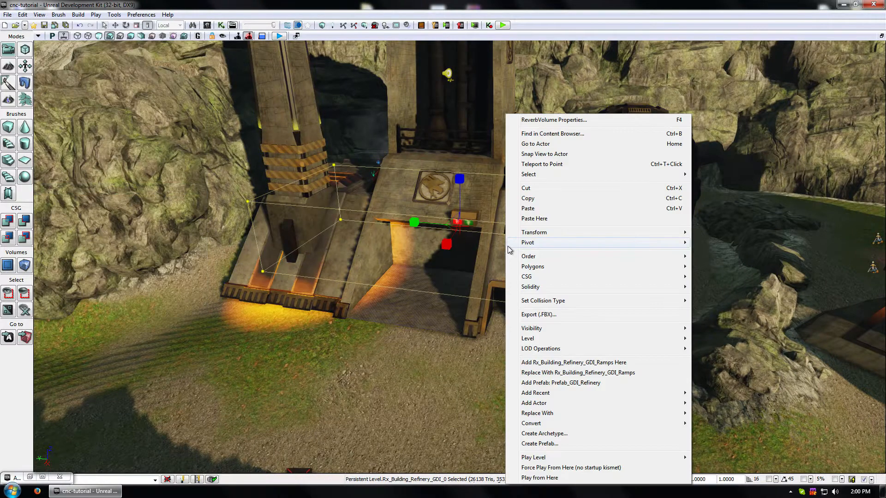
click(396, 338)
click(461, 281)
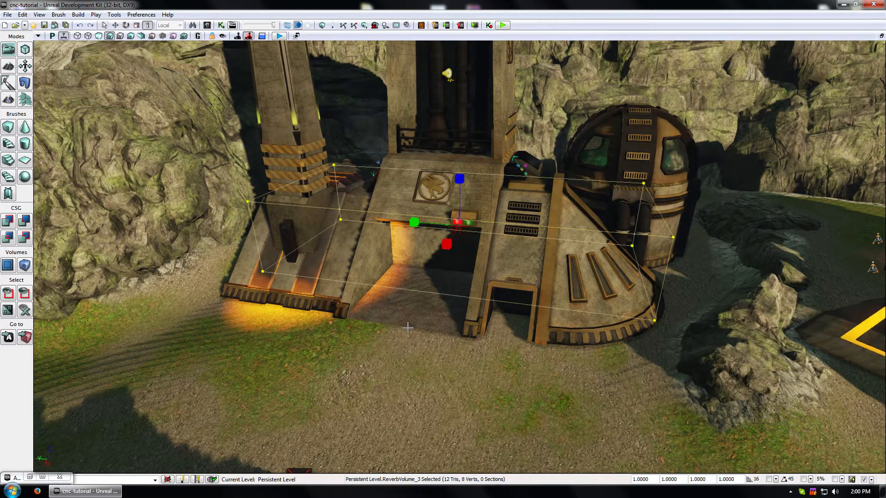
click(513, 247)
right_click(513, 245)
mouse_move(545, 235)
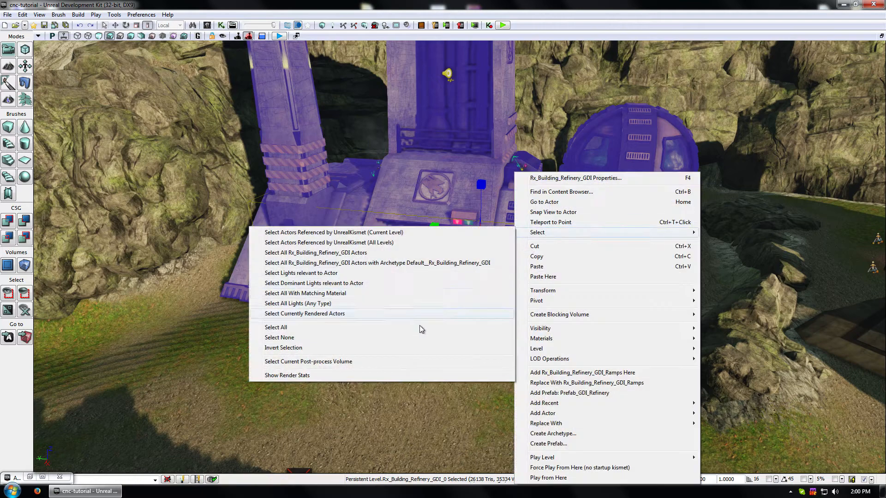
click(479, 302)
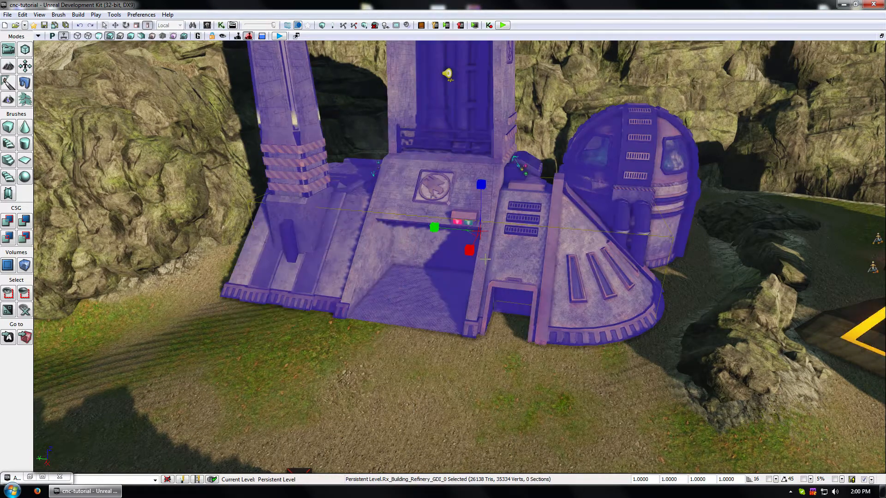
click(454, 332)
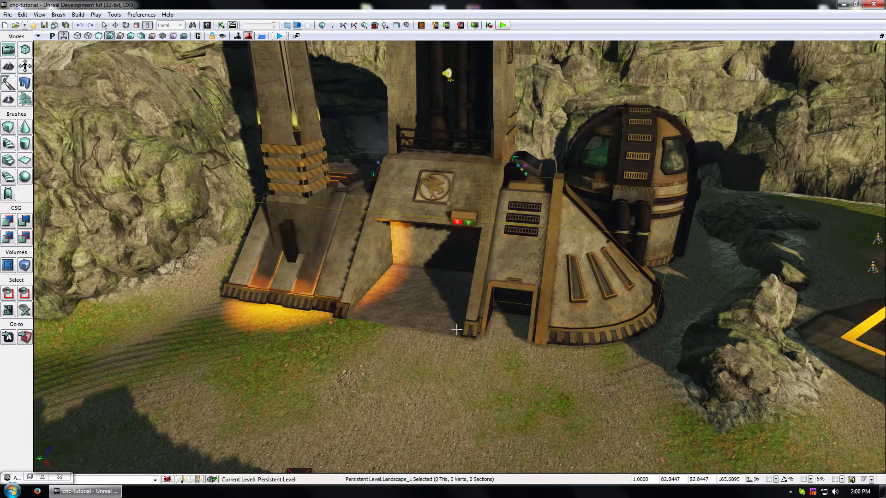
Select all actors belonging to the GDI refinery and group them
click(423, 209)
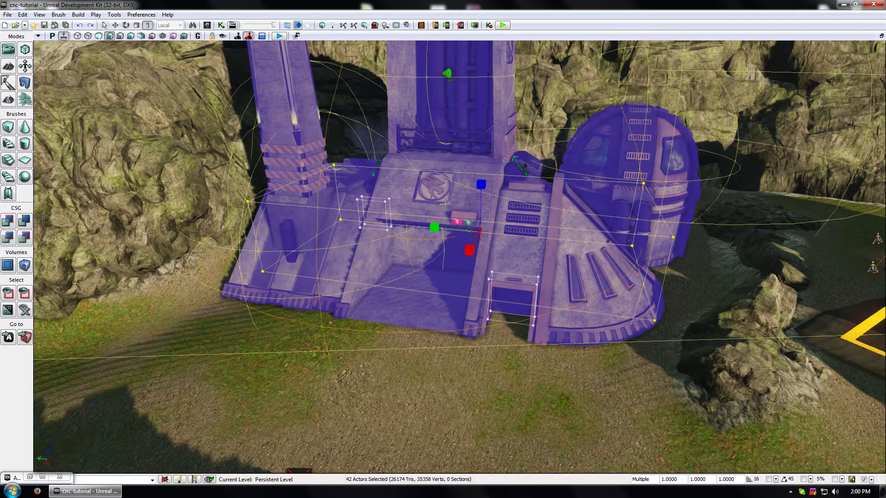
right_click(445, 208)
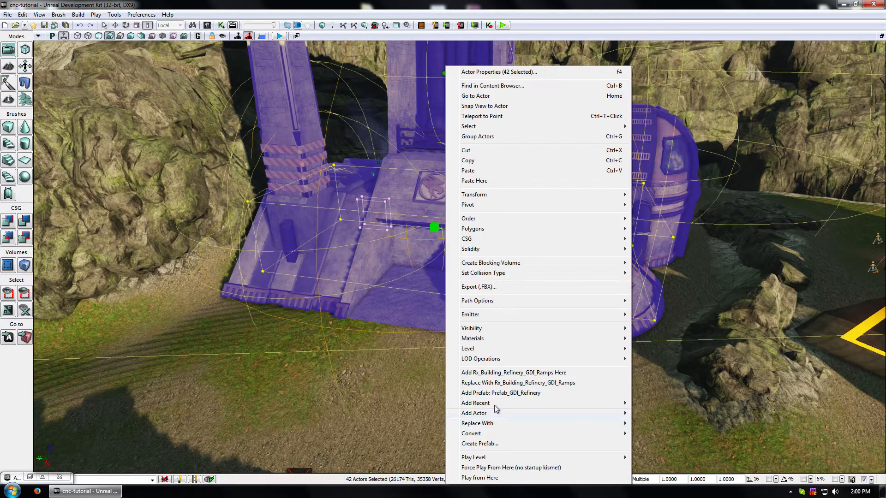
click(476, 137)
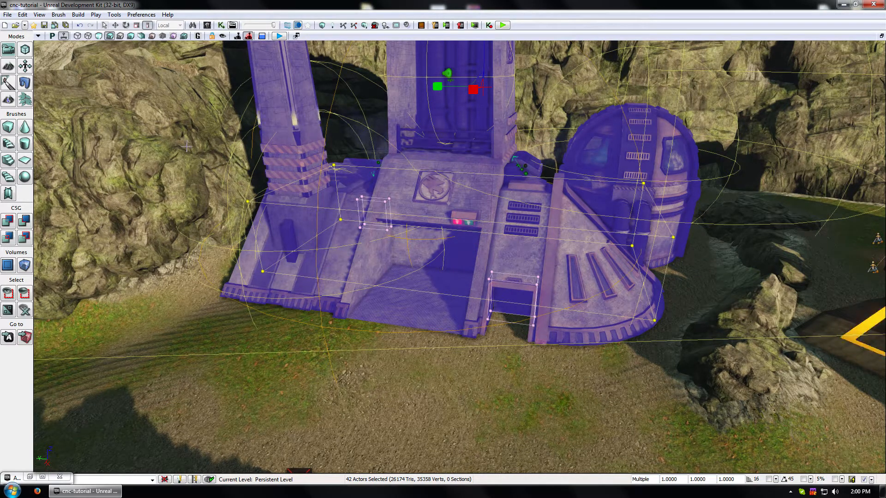
Select the GDI refinery's building actor and choose Rx_Building_Refinery_GDI_Ramps among the building actor classes
click(450, 195)
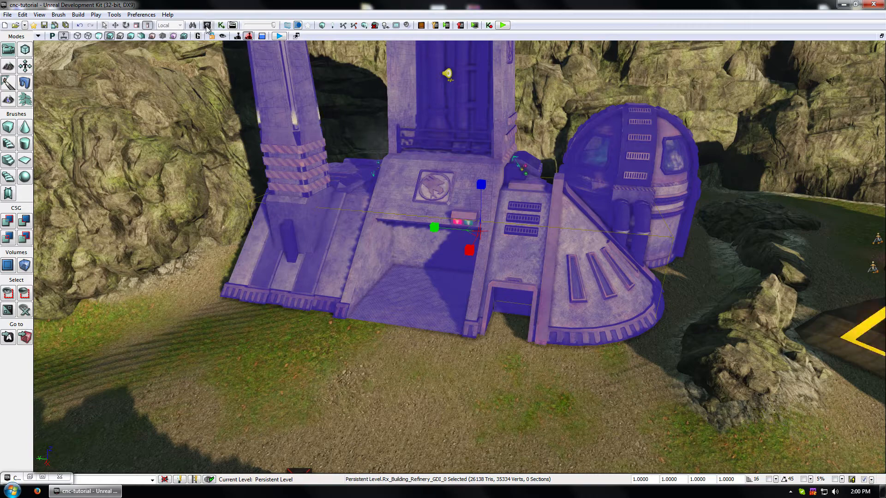
click(42, 476)
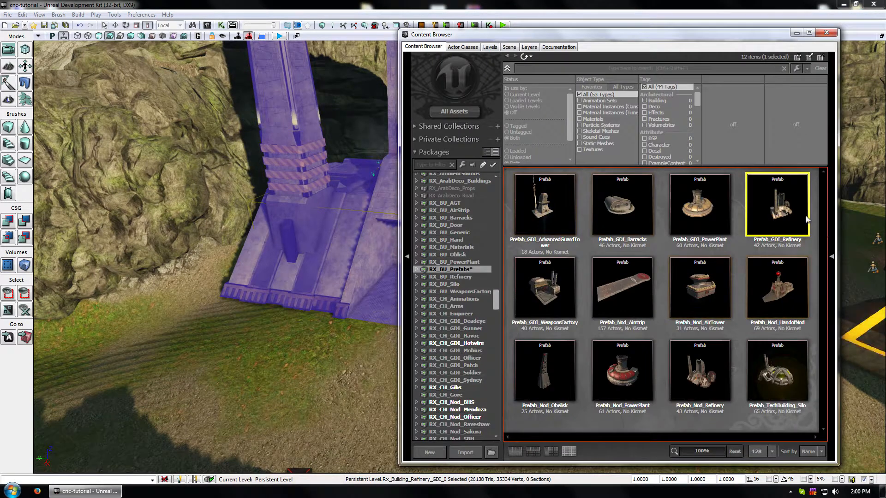
click(457, 46)
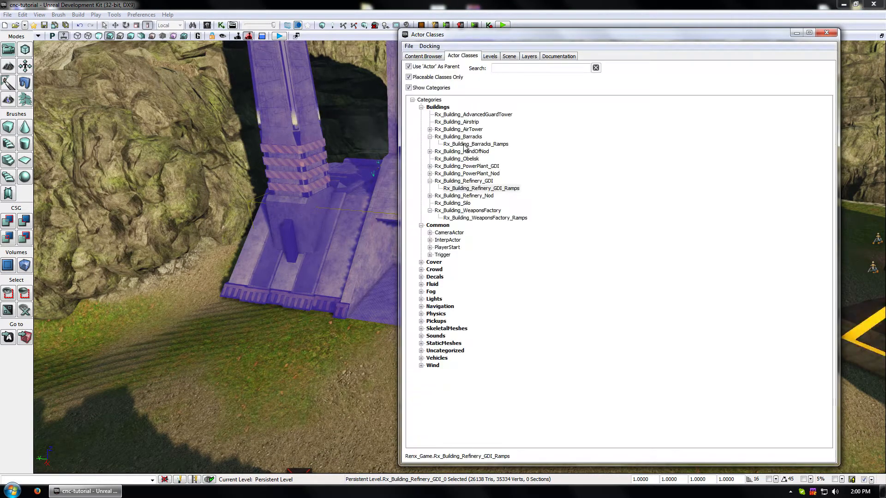
click(467, 189)
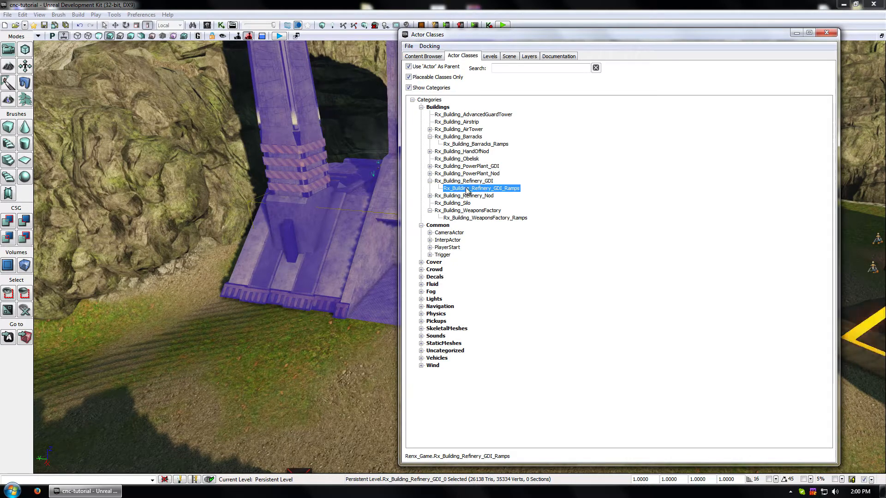
drag(508, 34, 315, 357)
right_click(421, 183)
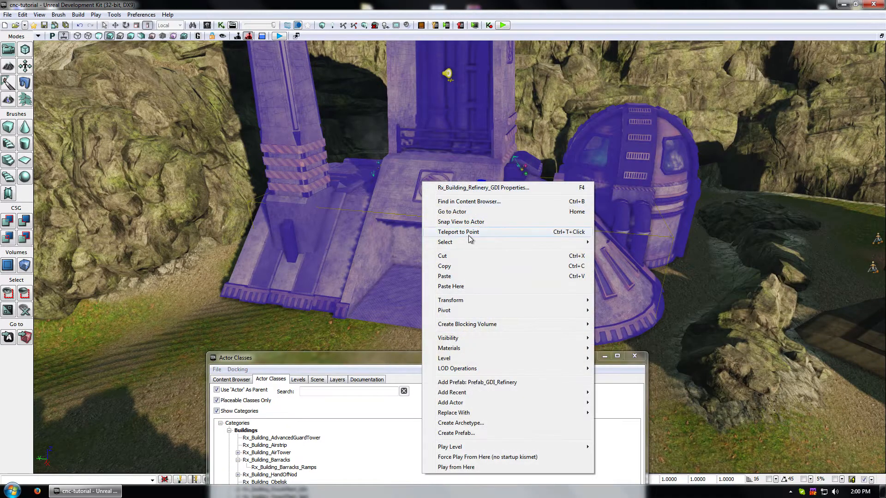
mouse_move(469, 237)
mouse_move(510, 412)
right_click(382, 217)
drag(319, 358, 290, 281)
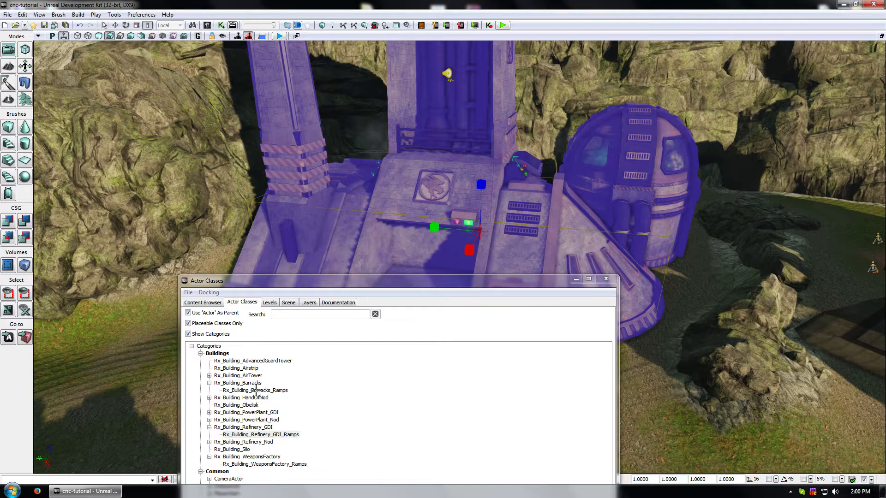
click(255, 390)
right_click(435, 173)
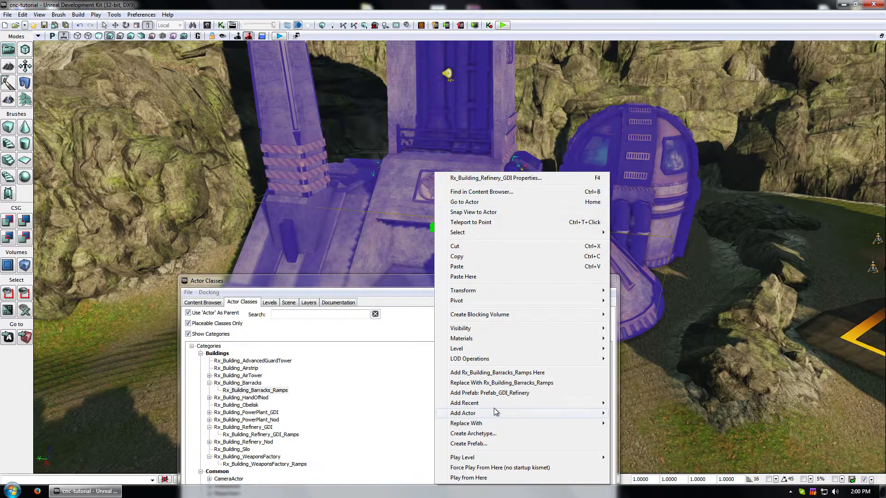
click(497, 383)
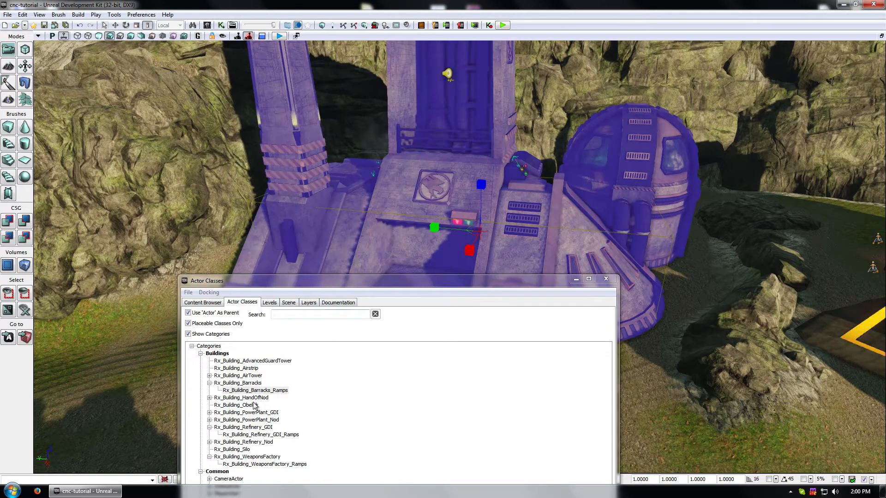
Replace the selected GDI refinery building actor with Rx_Building_Refinery_GDI_Ramps
click(250, 435)
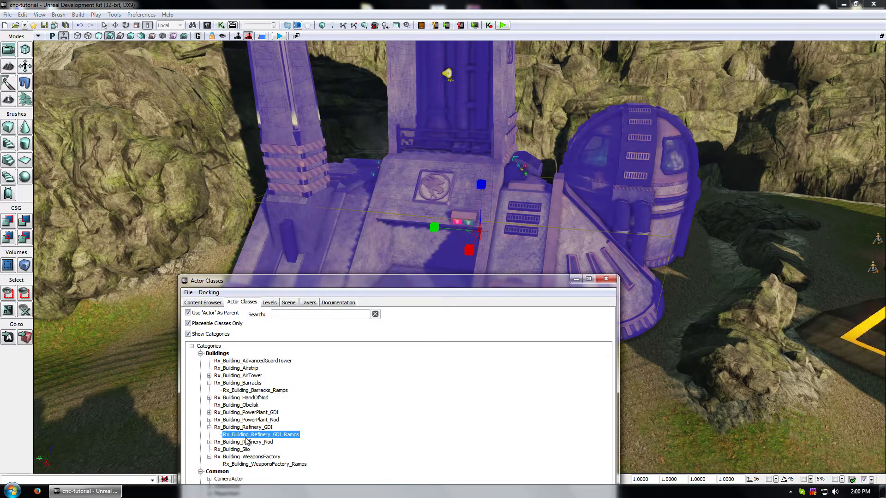
right_click(427, 181)
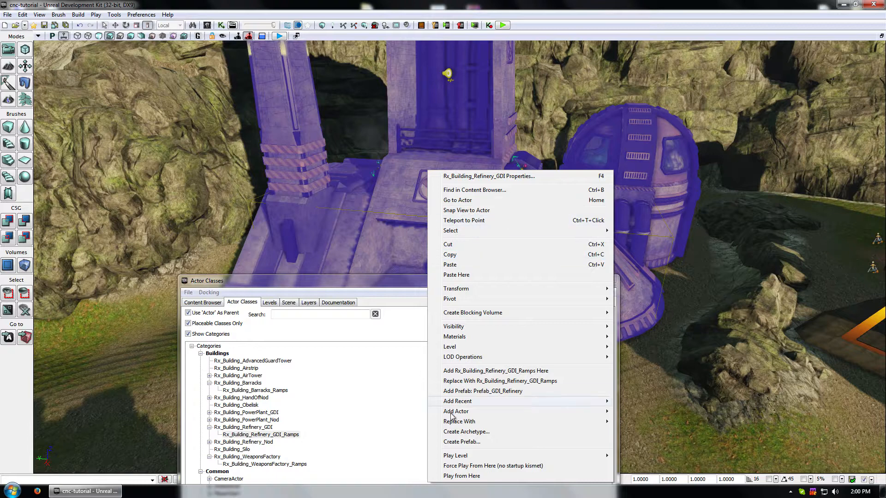
click(480, 381)
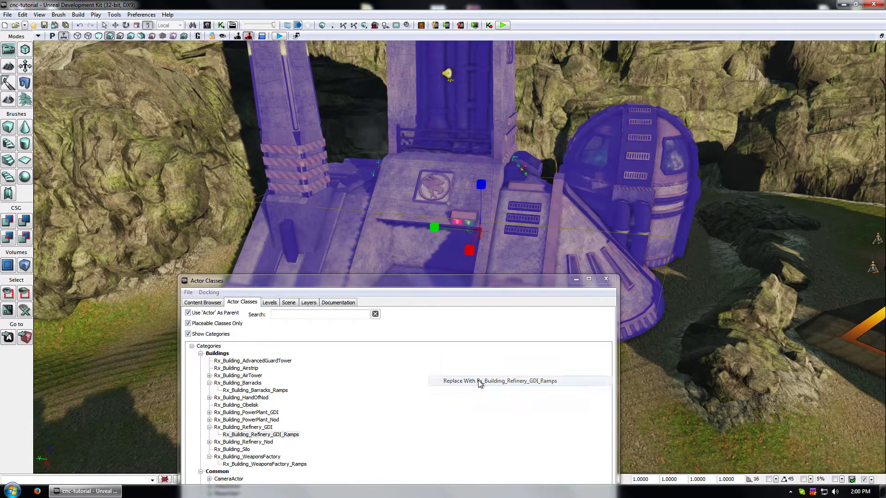
click(575, 279)
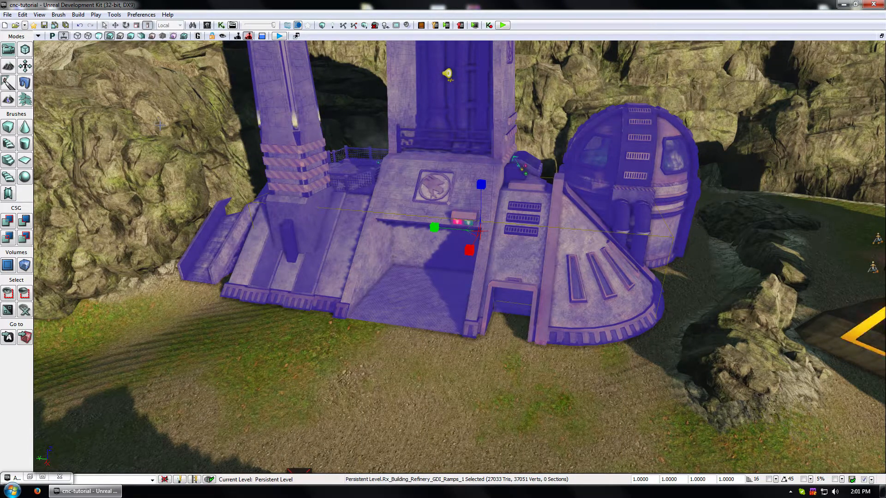
Select all actors of the refinery, including the ramped building, and regroup them
key(ctrl+a)
right_click(369, 216)
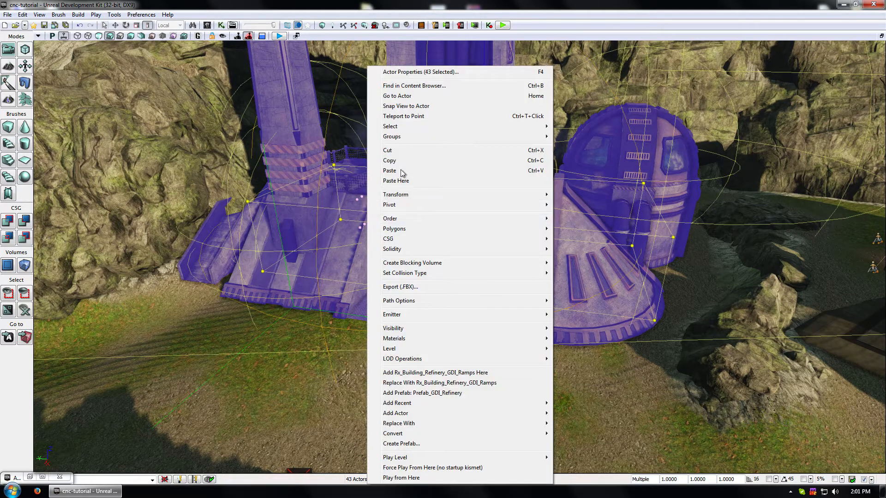
mouse_move(388, 140)
click(585, 145)
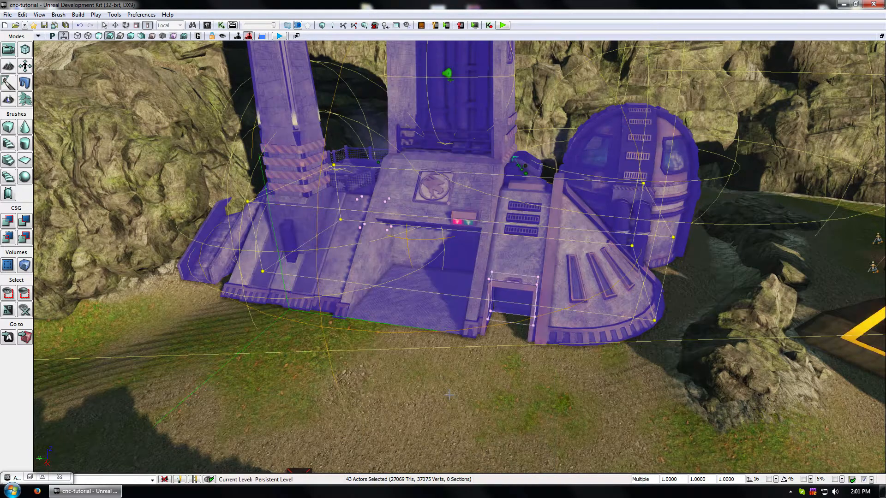
click(443, 406)
Select the three rock meshes beside the refinery's ramp and move them together away from the building
right_drag(471, 151, 405, 152)
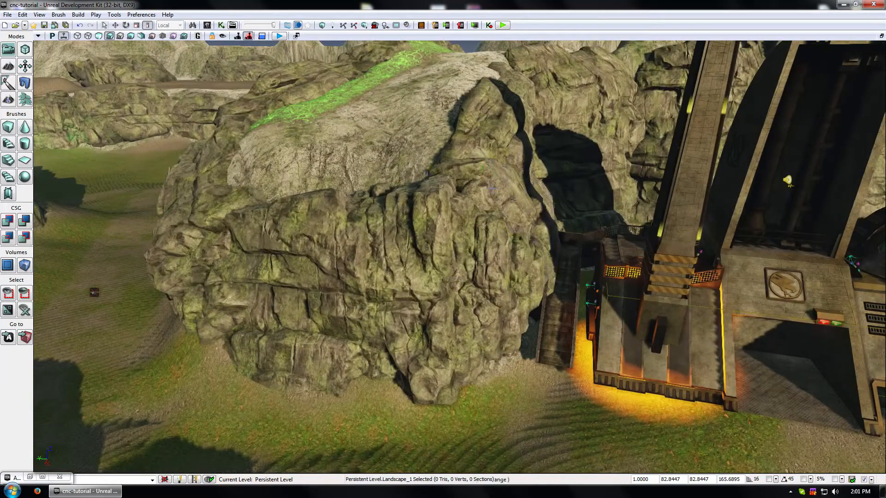
click(472, 151)
key(space)
key(space)
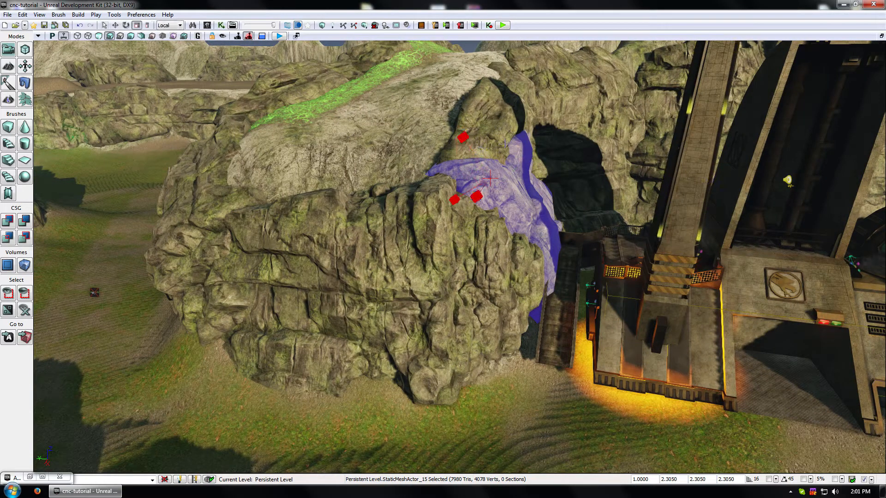
ctrl+click(449, 267)
ctrl+click(484, 110)
right_drag(485, 111, 542, 120)
key(space)
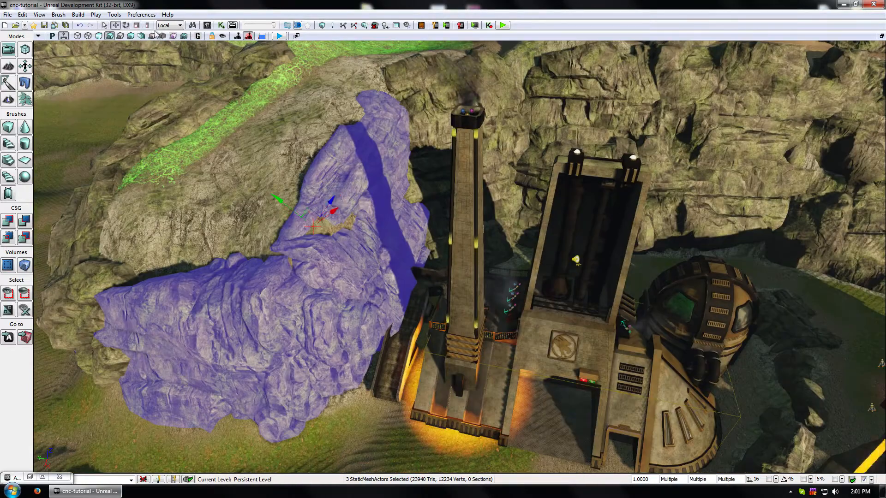
click(178, 25)
click(166, 31)
drag(280, 212, 241, 210)
right_drag(241, 210, 221, 218)
Rescale the large front rock mesh slightly along its Z axis and deselect it
click(365, 245)
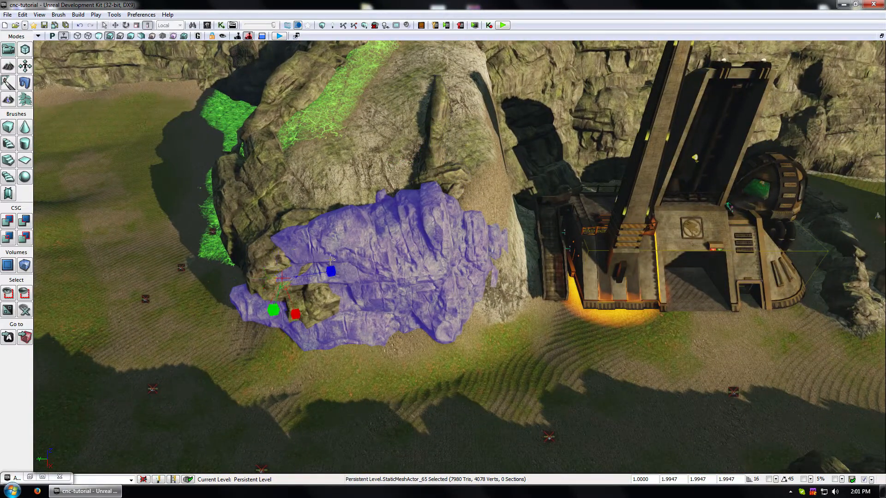
drag(330, 272, 334, 272)
key(space)
click(369, 365)
right_drag(369, 364, 411, 348)
Flatten the landscape between the rocks and the refinery ramp with tool strength 0.19 and brush size 236.00
click(9, 100)
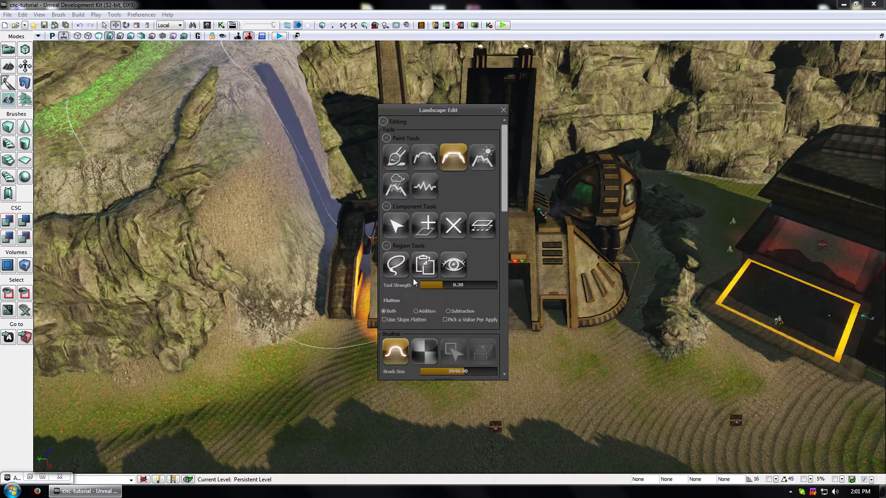
click(434, 285)
scroll(505, 214, down, 1)
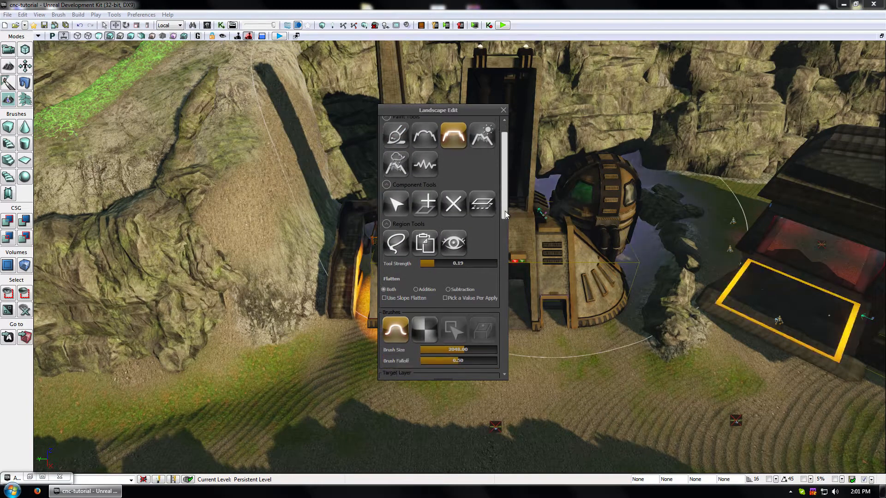
mouse_move(505, 214)
mouse_down()
mouse_move(506, 245)
mouse_move(426, 257)
mouse_up()
mouse_move(318, 328)
ctrl+mouse_down()
mouse_move(304, 308)
mouse_move(284, 327)
mouse_move(299, 221)
mouse_move(291, 139)
mouse_move(280, 137)
ctrl+mouse_up()
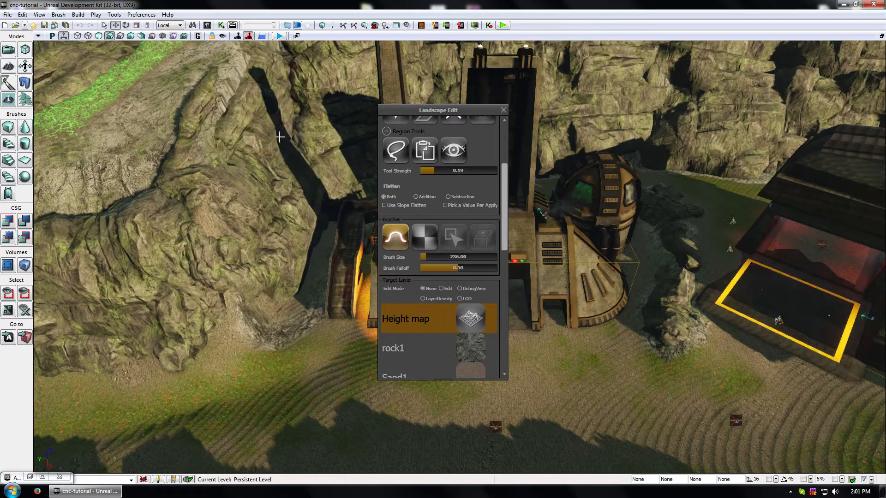
scroll(329, 231, down, 4)
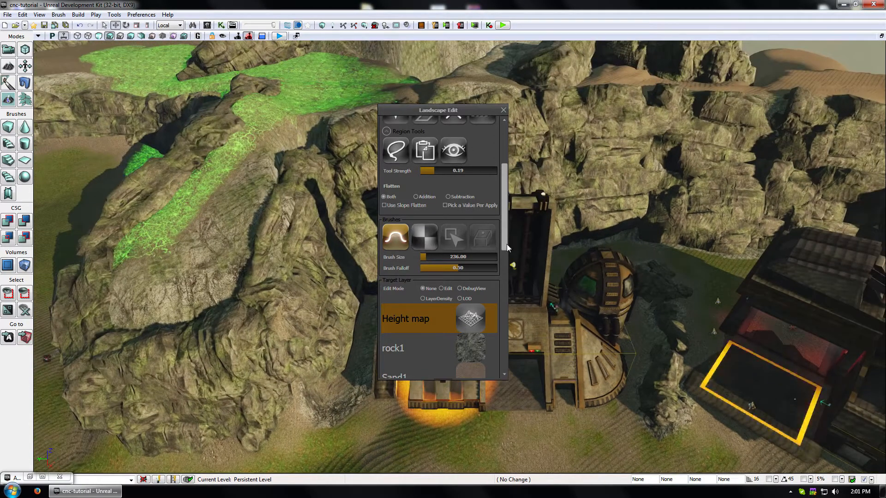
right_drag(284, 213, 300, 272)
mouse_move(300, 272)
ctrl+mouse_down()
mouse_move(311, 259)
mouse_move(346, 317)
mouse_move(323, 267)
mouse_move(335, 187)
mouse_move(317, 322)
mouse_move(304, 288)
ctrl+mouse_up()
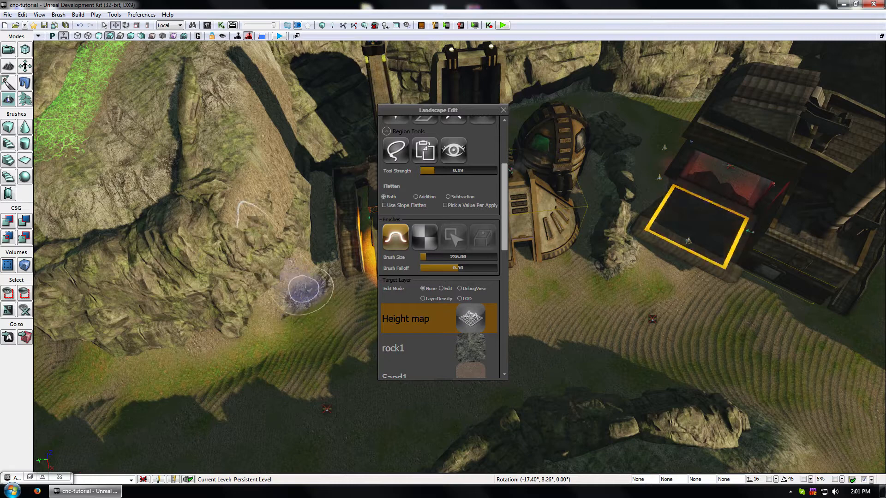
Smooth the landscape slope beside the refinery using the Smooth tool with brush size 445.84
drag(506, 184, 506, 149)
click(424, 132)
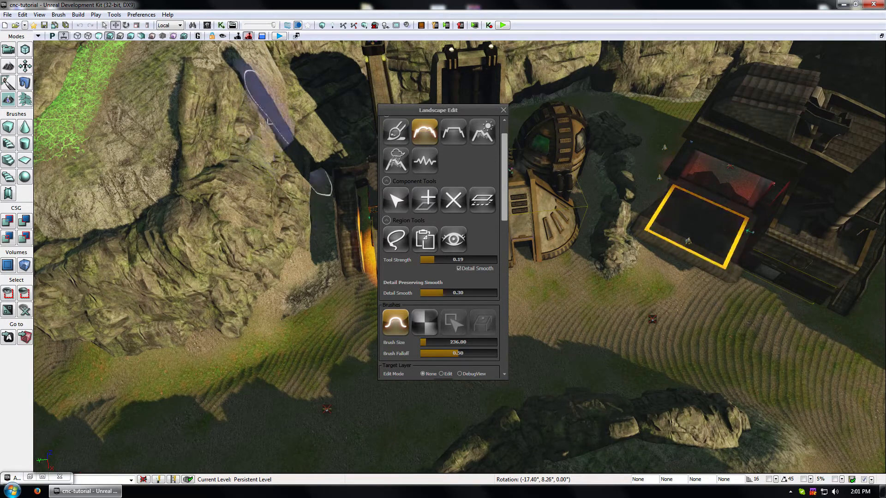
scroll(264, 95, up, 3)
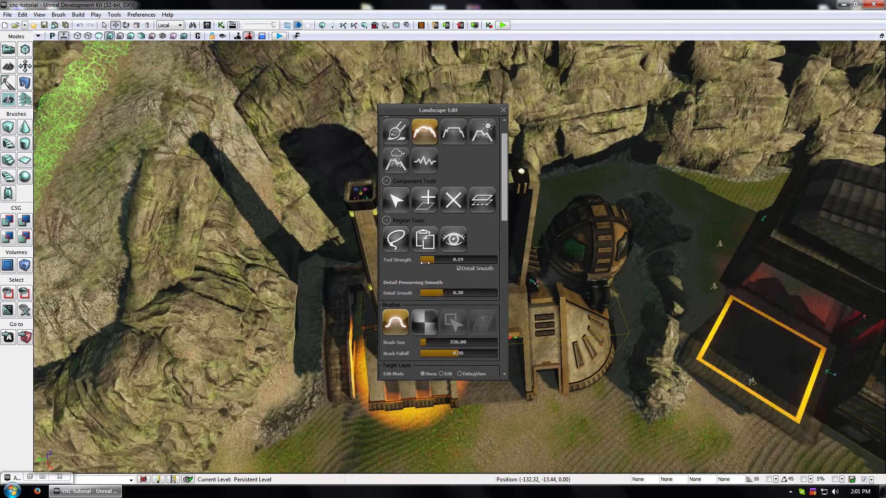
drag(427, 343, 432, 343)
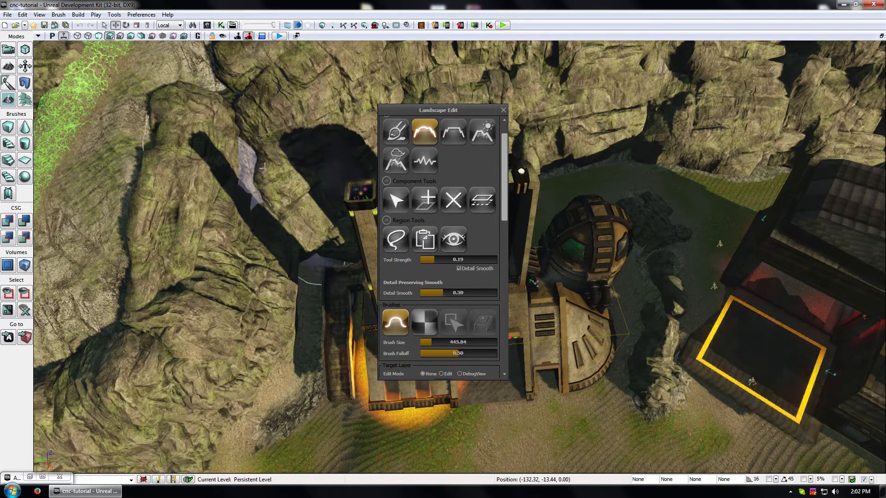
right_drag(323, 148, 271, 145)
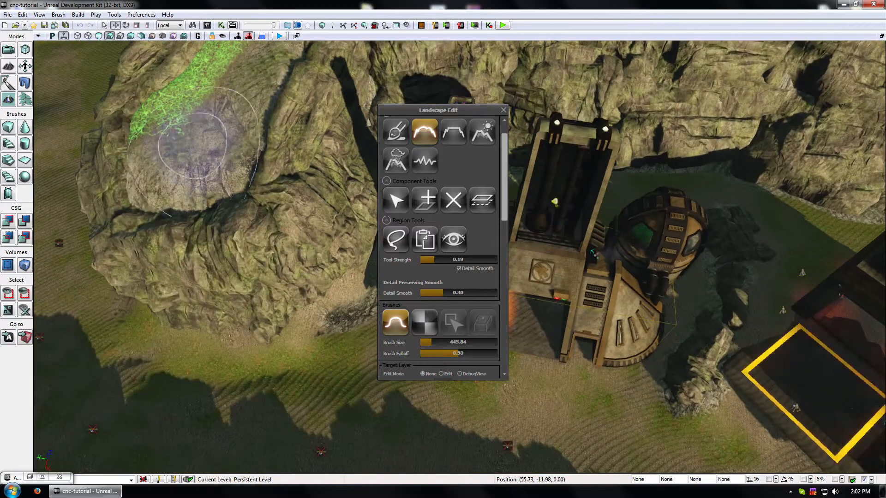
Flatten the landscape all around the barracks with the Flatten tool at brush size 304.71
mouse_move(183, 121)
right_down()
mouse_move(152, 139)
mouse_move(168, 194)
mouse_move(193, 184)
right_up()
click(457, 133)
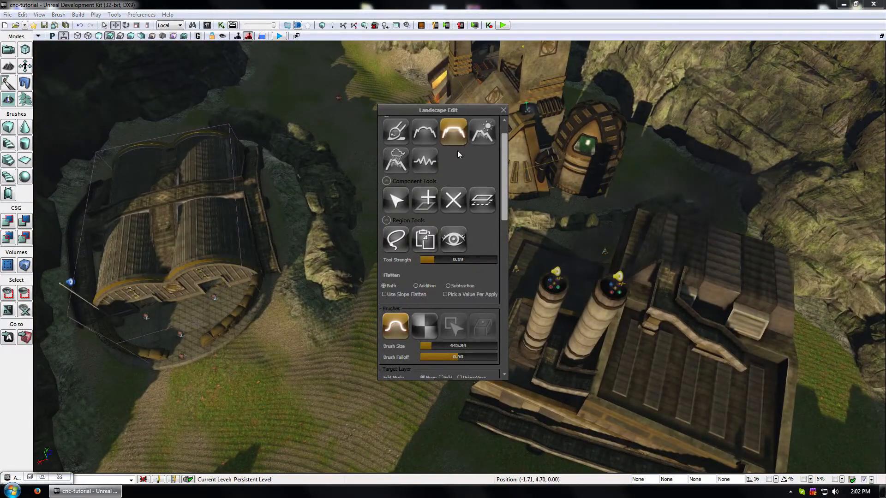
click(428, 346)
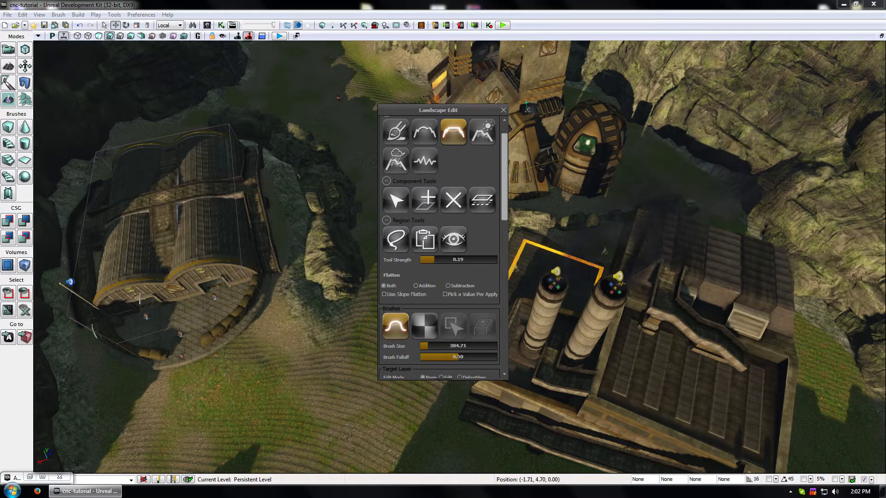
mouse_move(135, 354)
ctrl+mouse_down()
mouse_move(122, 376)
mouse_move(291, 308)
mouse_move(286, 179)
ctrl+mouse_up()
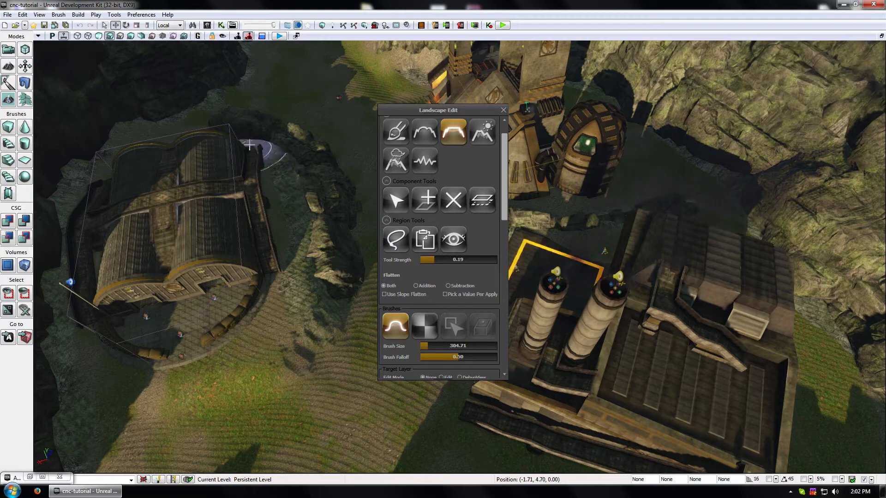
ctrl+drag(249, 145, 202, 126)
mouse_move(115, 145)
ctrl+mouse_down()
mouse_move(65, 226)
mouse_move(134, 364)
mouse_move(282, 339)
ctrl+mouse_up()
Flatten the landscape around the weapons factory's vehicle pad and front entrance with tool strength 1.00
right_drag(304, 341, 397, 344)
mouse_move(323, 355)
right_down()
mouse_move(372, 389)
mouse_move(296, 386)
right_up()
drag(444, 111, 130, 119)
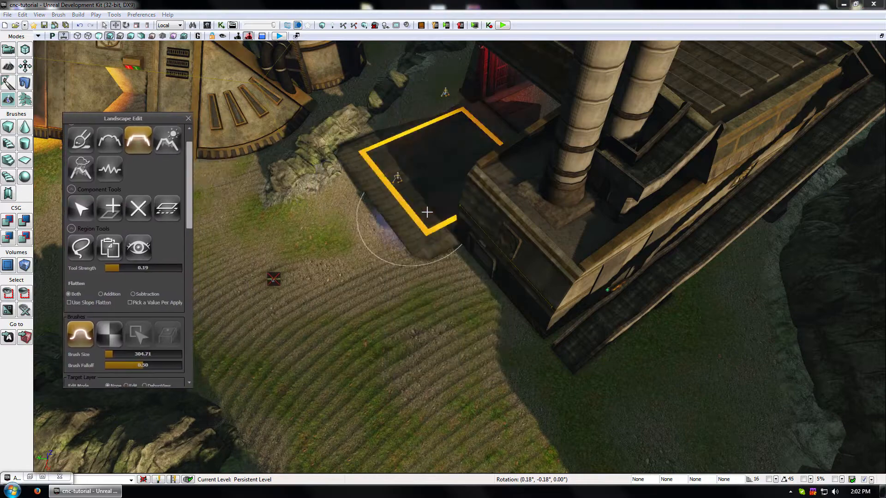
right_drag(427, 211, 428, 220)
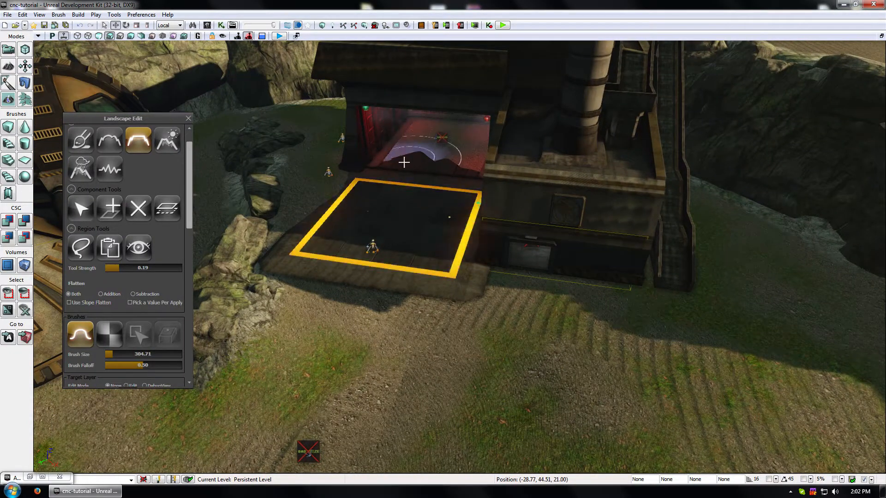
drag(106, 268, 182, 268)
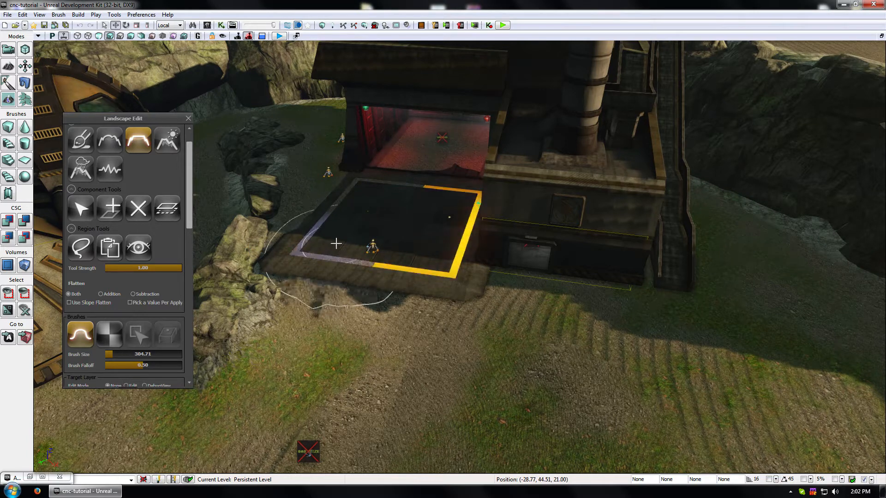
mouse_move(337, 242)
ctrl+mouse_down()
mouse_move(510, 277)
mouse_move(628, 275)
ctrl+mouse_up()
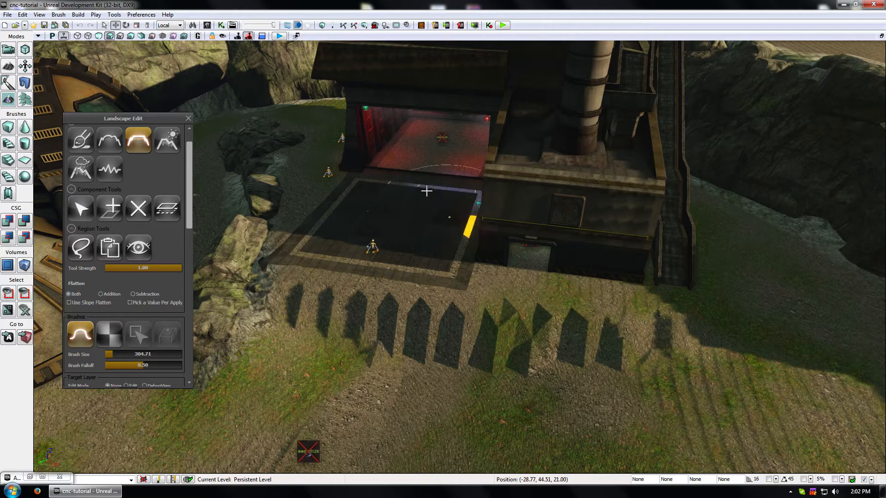
mouse_move(384, 226)
ctrl+mouse_down()
mouse_move(636, 267)
mouse_move(395, 277)
mouse_move(297, 296)
mouse_move(633, 325)
mouse_move(710, 246)
mouse_move(450, 238)
ctrl+mouse_up()
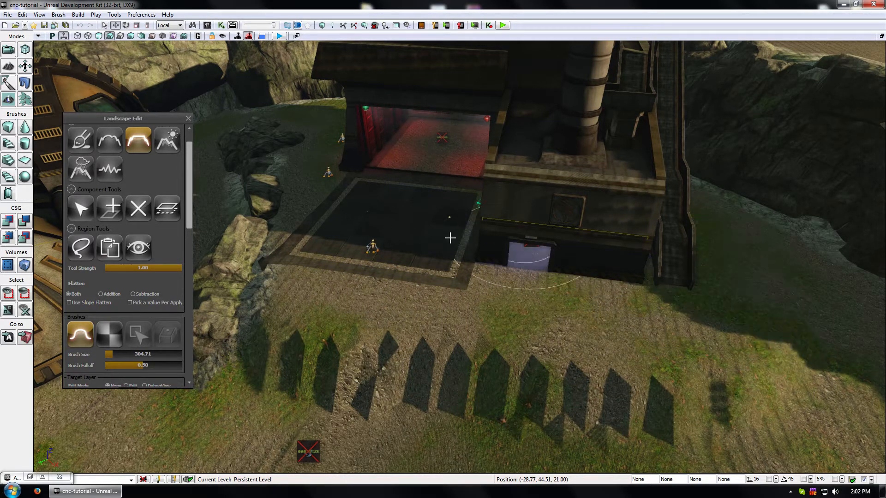
Flatten the landscape beside the weapons factory's outer ramp and around the refinery's base at brush size 304.71
ctrl+drag(635, 177, 646, 277)
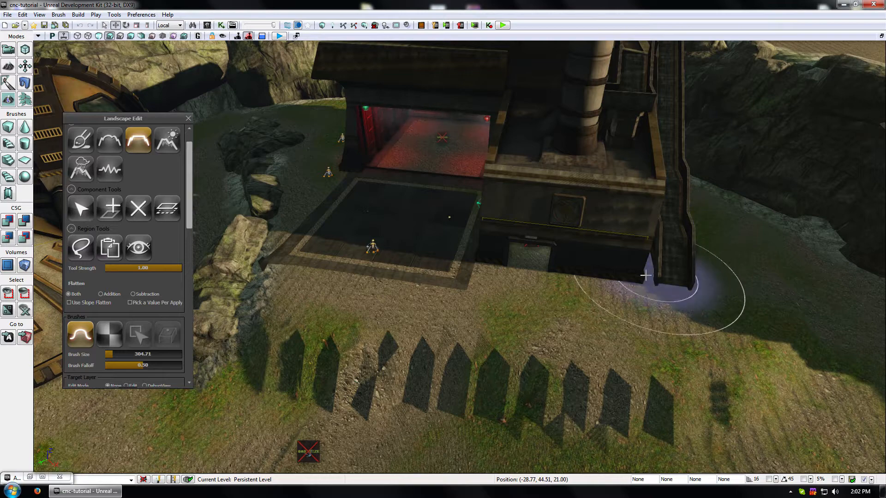
right_drag(646, 277, 496, 282)
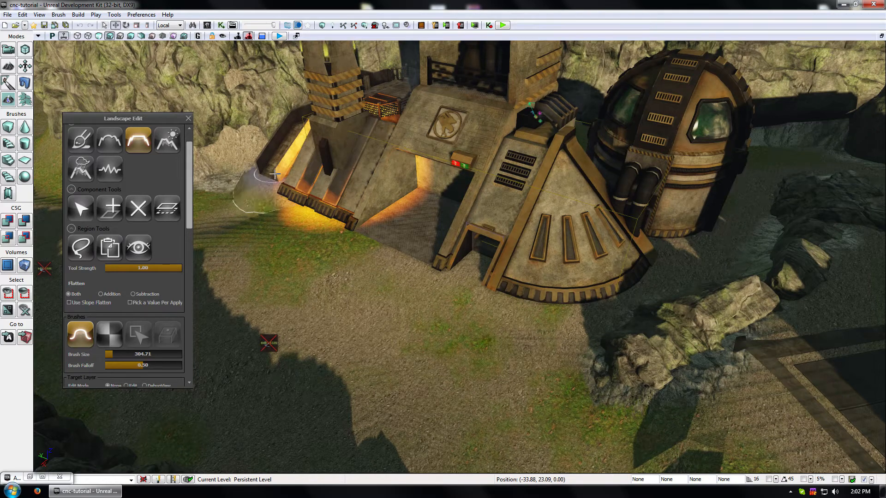
ctrl+drag(274, 175, 292, 199)
mouse_move(259, 158)
ctrl+mouse_down()
mouse_move(228, 178)
mouse_move(310, 247)
mouse_move(507, 295)
ctrl+mouse_up()
mouse_move(508, 295)
right_down()
mouse_move(460, 255)
mouse_move(467, 311)
right_up()
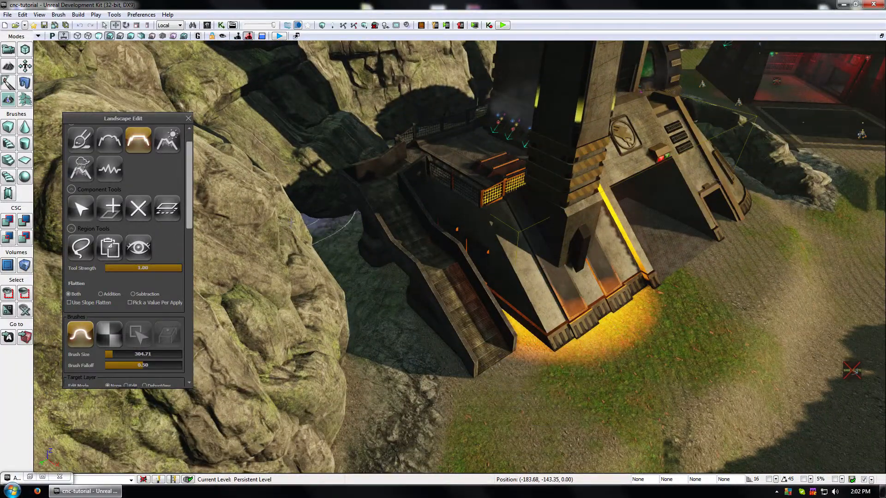
right_drag(369, 319, 378, 346)
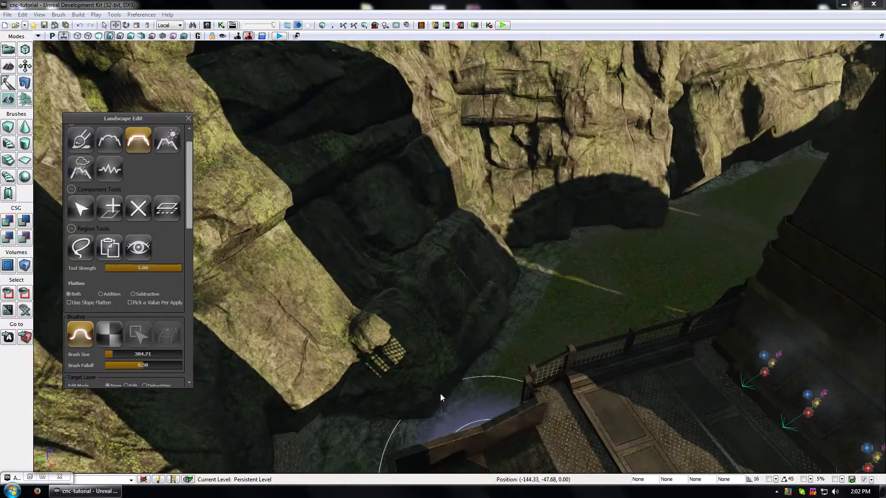
right_drag(521, 364, 480, 305)
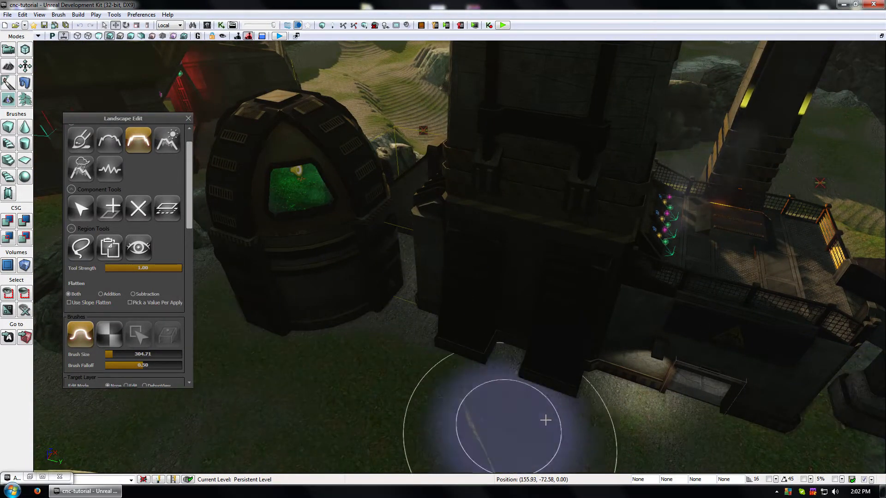
mouse_move(544, 419)
right_down()
mouse_move(401, 369)
mouse_move(416, 379)
mouse_move(405, 336)
mouse_move(475, 336)
mouse_move(504, 385)
right_up()
mouse_move(480, 228)
mouse_down()
mouse_move(478, 274)
mouse_move(563, 257)
mouse_move(669, 205)
mouse_move(652, 250)
mouse_move(572, 277)
mouse_move(512, 272)
mouse_up()
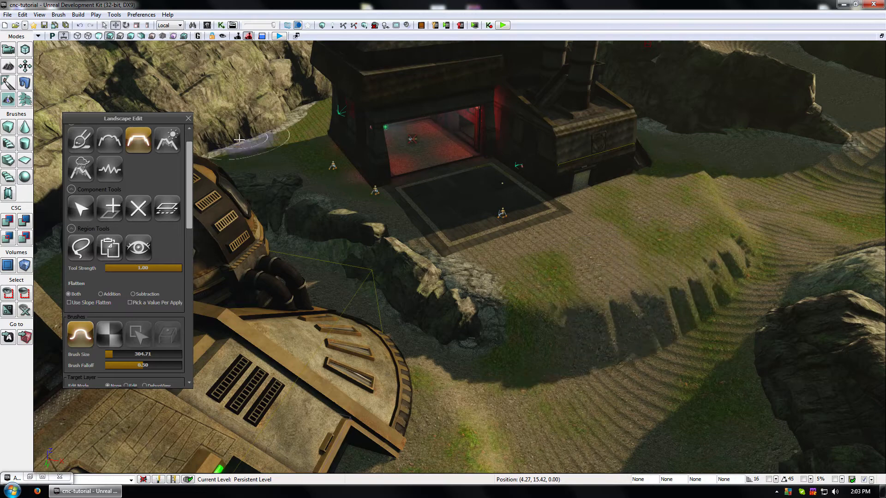
Smooth the landscape between the weapons factory and the refinery using the Smooth tool at strength 1.00 with Detail Smooth 0.30
click(120, 135)
mouse_move(655, 339)
mouse_down()
mouse_move(563, 313)
mouse_move(564, 337)
mouse_move(660, 267)
mouse_move(701, 159)
mouse_move(683, 203)
mouse_move(632, 230)
mouse_move(560, 296)
mouse_up()
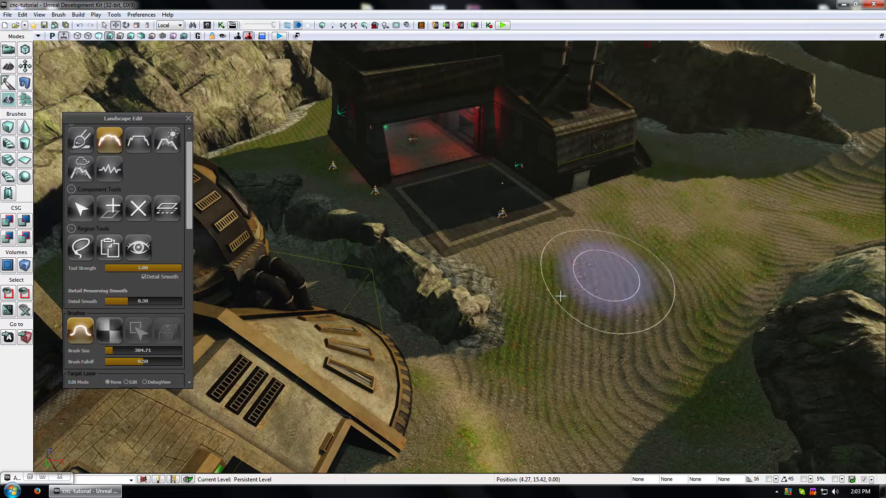
right_drag(560, 296, 657, 299)
mouse_move(751, 308)
right_down()
mouse_move(573, 296)
mouse_move(482, 237)
mouse_move(516, 198)
right_up()
mouse_move(466, 379)
mouse_down()
mouse_move(320, 370)
mouse_move(411, 331)
mouse_up()
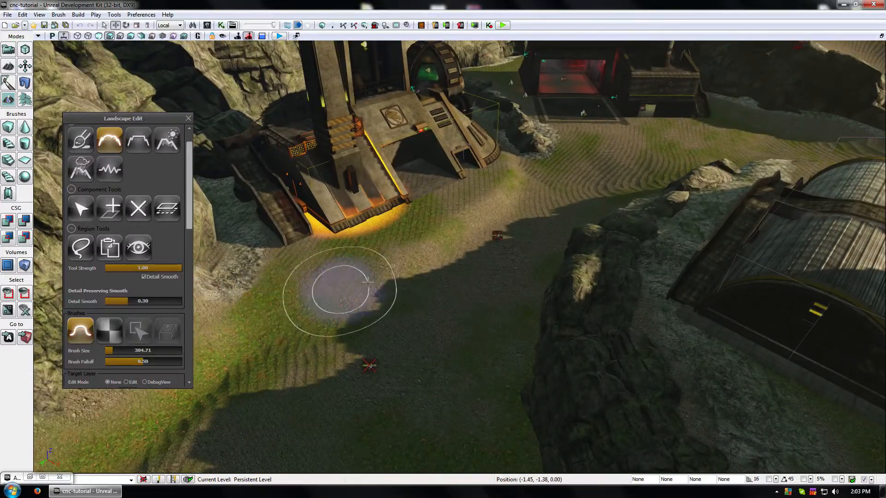
drag(203, 302, 143, 272)
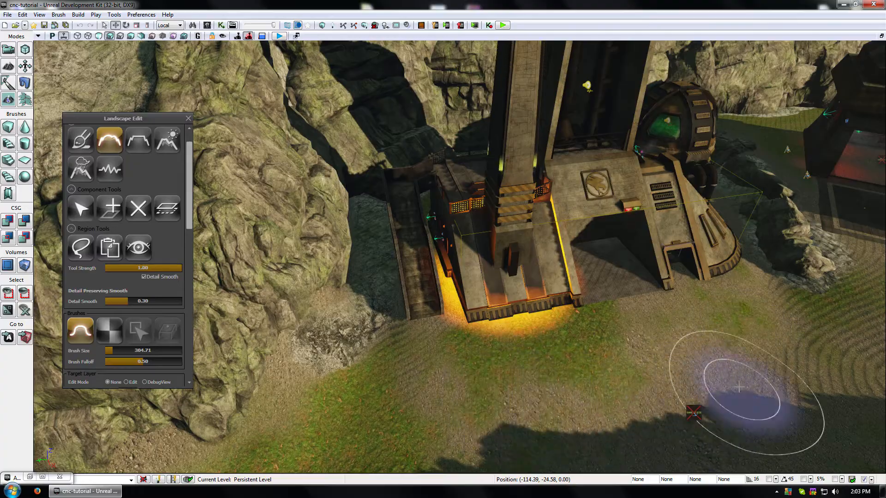
mouse_move(766, 398)
mouse_down()
mouse_move(711, 323)
mouse_move(784, 286)
mouse_move(868, 323)
mouse_up()
mouse_move(775, 377)
mouse_down()
mouse_move(756, 392)
mouse_move(716, 328)
mouse_move(747, 392)
mouse_move(724, 392)
mouse_move(797, 277)
mouse_move(683, 286)
mouse_move(572, 278)
mouse_move(582, 312)
mouse_move(721, 395)
mouse_up()
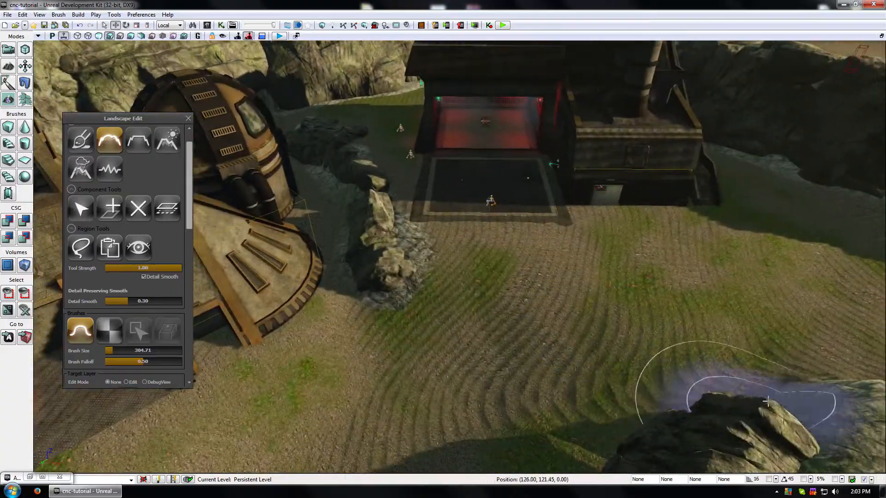
Survey the whole base, checking the reshaped ground around the buildings and the sandy path beside the weapons factory
mouse_move(563, 307)
mouse_down()
mouse_move(618, 258)
mouse_move(630, 355)
mouse_up()
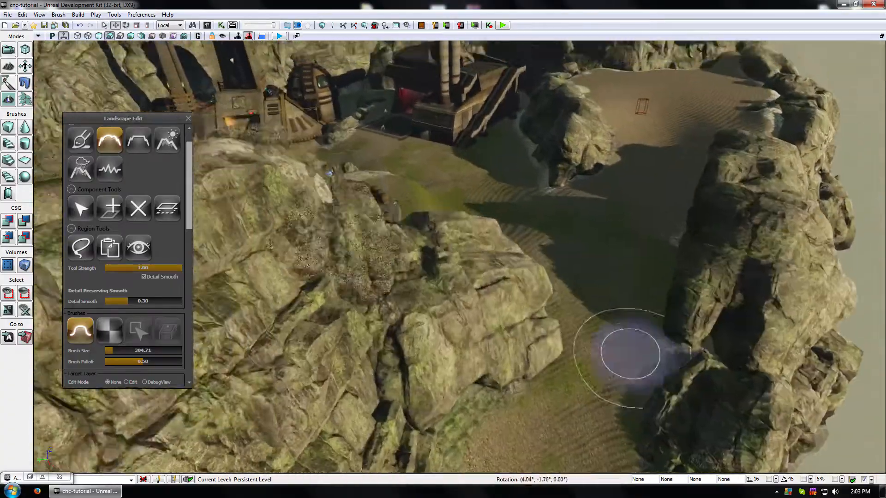
right_drag(630, 355, 622, 277)
drag(623, 277, 557, 303)
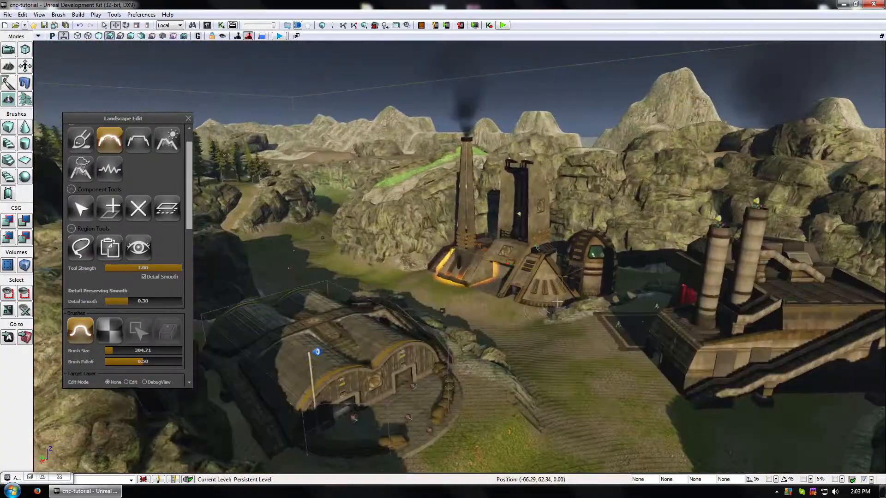
drag(553, 363, 703, 263)
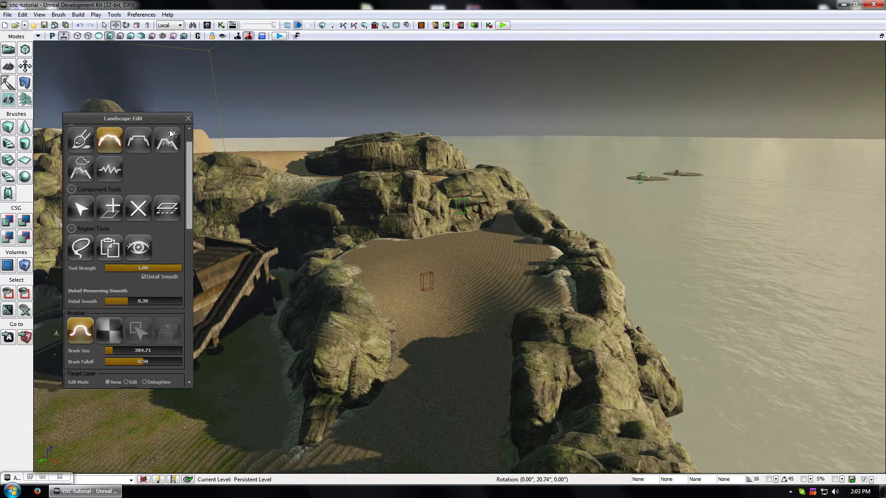
click(189, 119)
drag(189, 138, 258, 55)
mouse_move(147, 126)
mouse_down()
mouse_move(147, 116)
mouse_move(147, 126)
mouse_up()
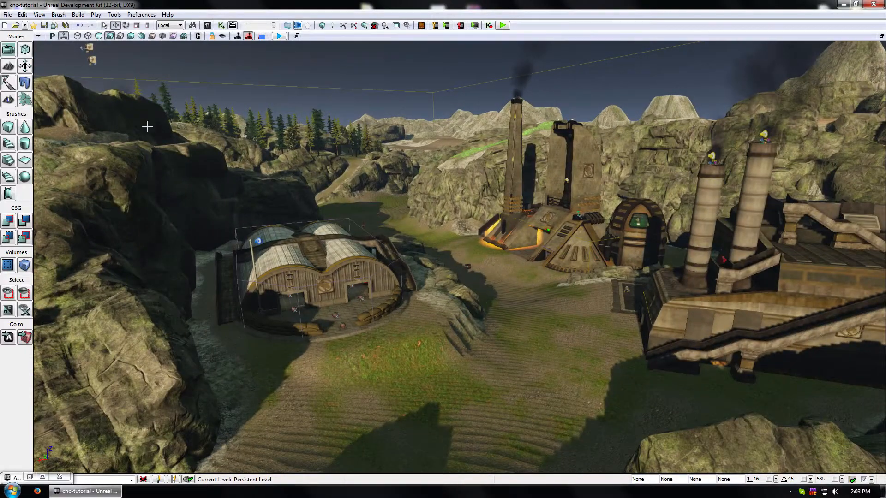
Flatten the ground in front of the barracks at tool strength 1.00 and smooth the resulting ridge
click(9, 100)
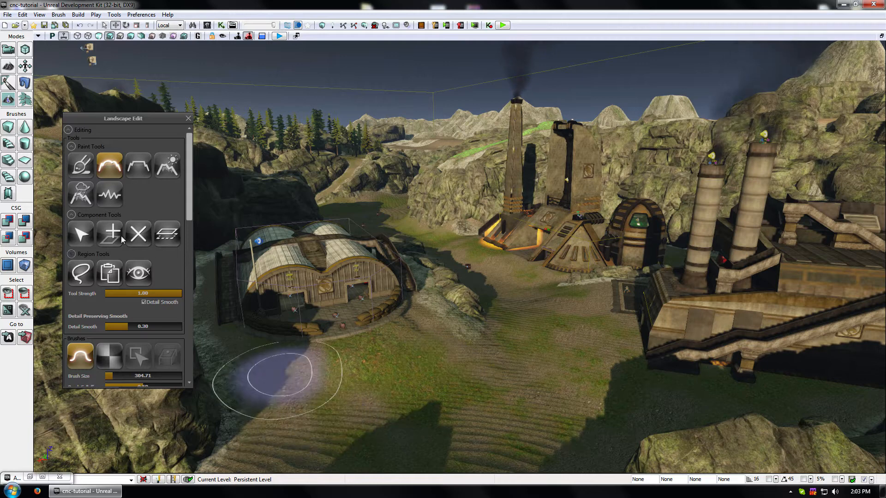
click(138, 165)
mouse_move(368, 318)
mouse_down()
mouse_move(384, 316)
mouse_move(405, 348)
mouse_move(267, 358)
mouse_move(247, 375)
mouse_up()
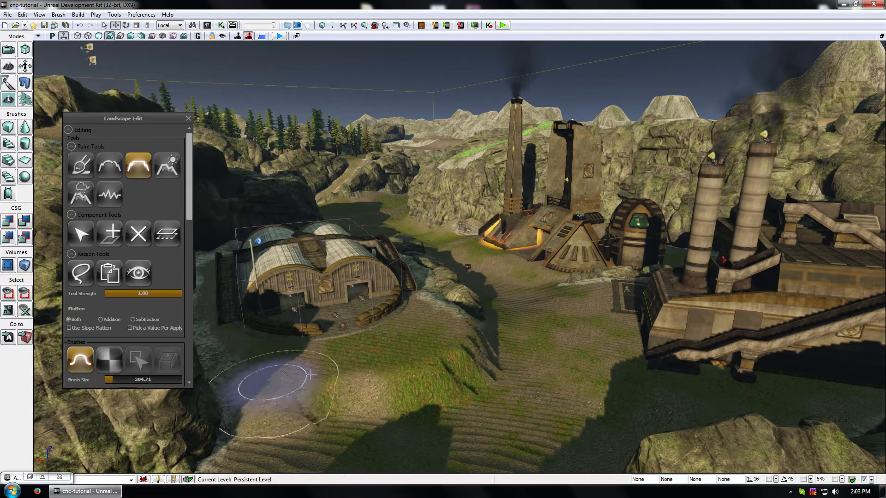
click(109, 165)
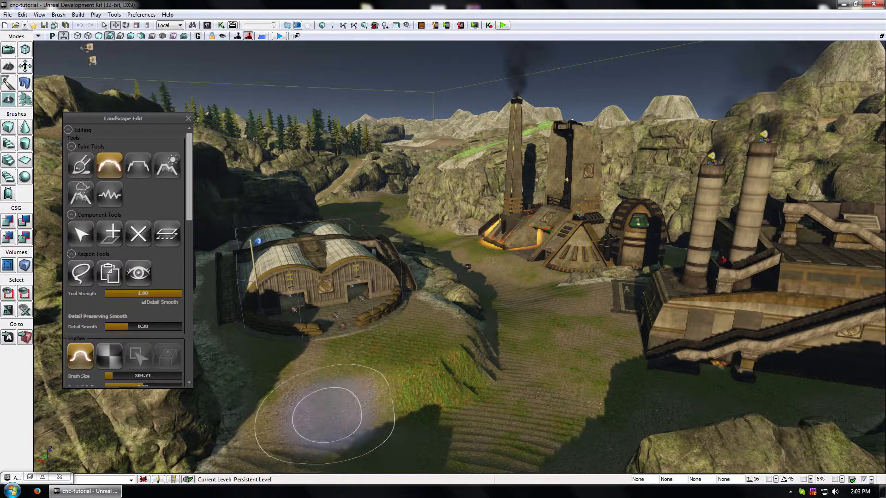
mouse_move(414, 399)
ctrl+mouse_down()
mouse_move(457, 362)
mouse_move(450, 343)
ctrl+mouse_up()
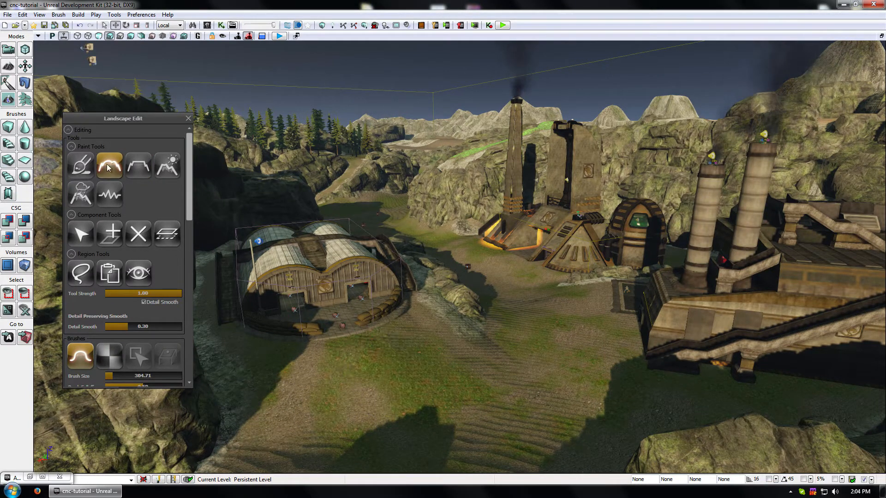
Flatten the ground along the barracks' front edge up to the rocks, and smooth the transition at tool strength 0.24
click(137, 165)
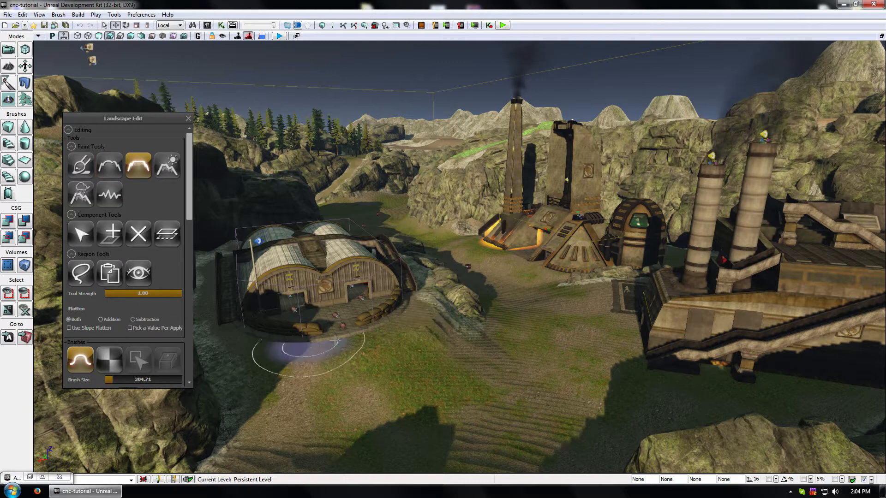
mouse_move(296, 353)
ctrl+mouse_down()
mouse_move(326, 365)
mouse_move(436, 308)
ctrl+mouse_up()
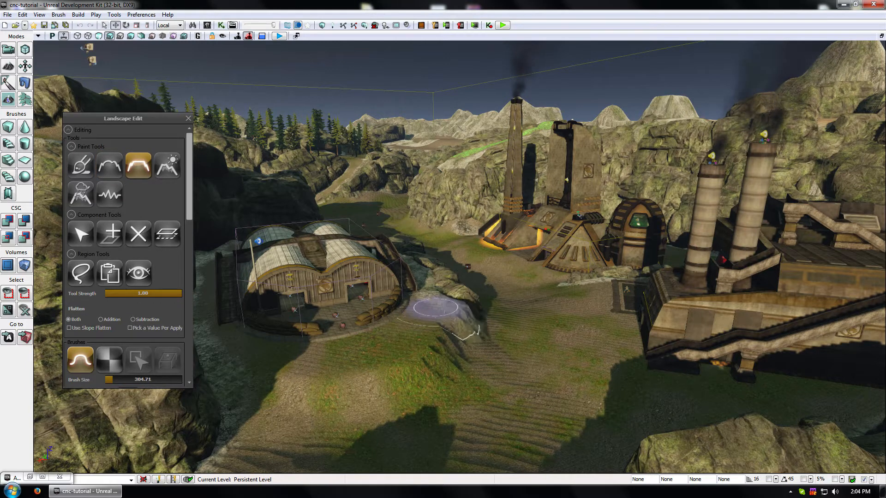
click(119, 173)
mouse_move(423, 353)
ctrl+mouse_down()
mouse_move(237, 415)
mouse_move(406, 387)
mouse_move(443, 355)
ctrl+mouse_up()
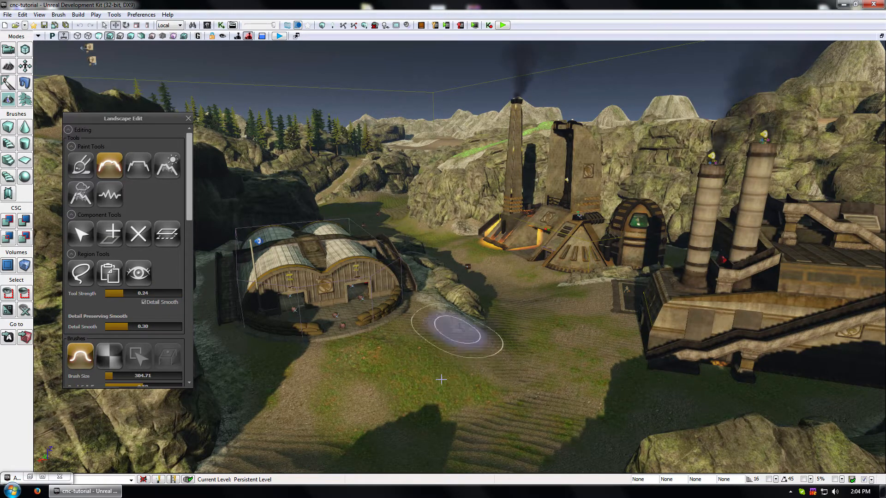
Leave landscape editing and select the grouped weapons factory
drag(516, 358, 491, 396)
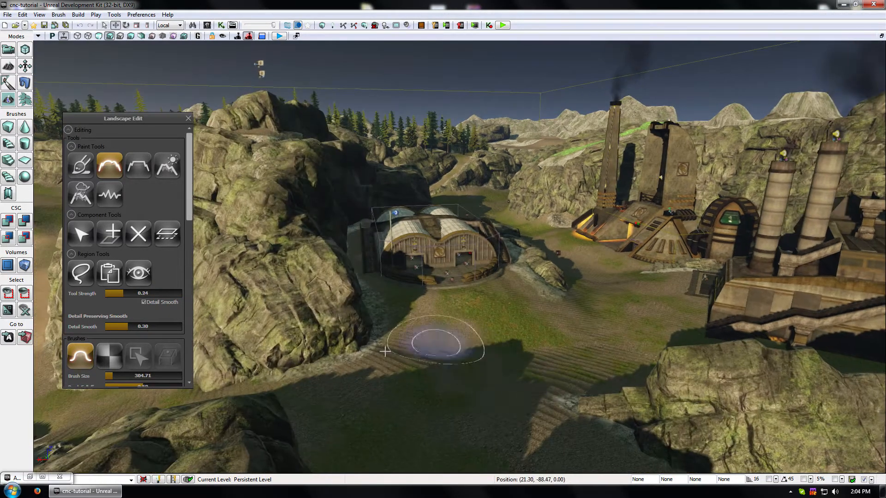
drag(531, 353, 503, 295)
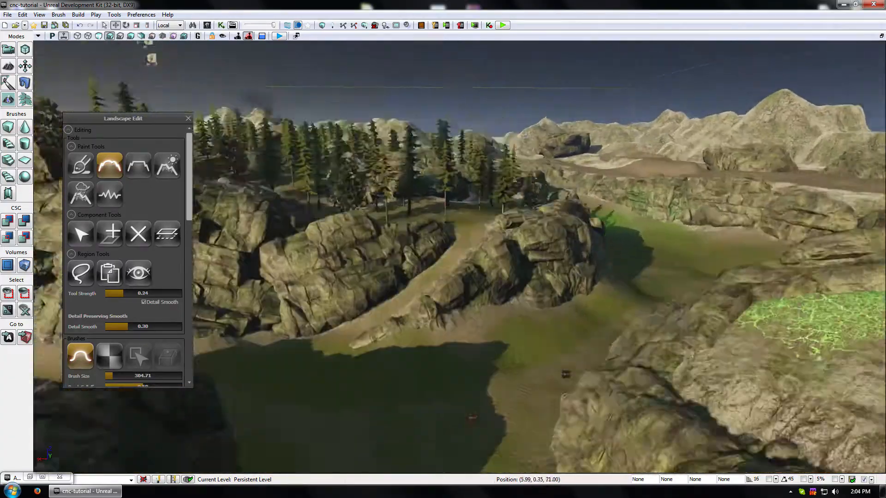
right_drag(502, 295, 427, 371)
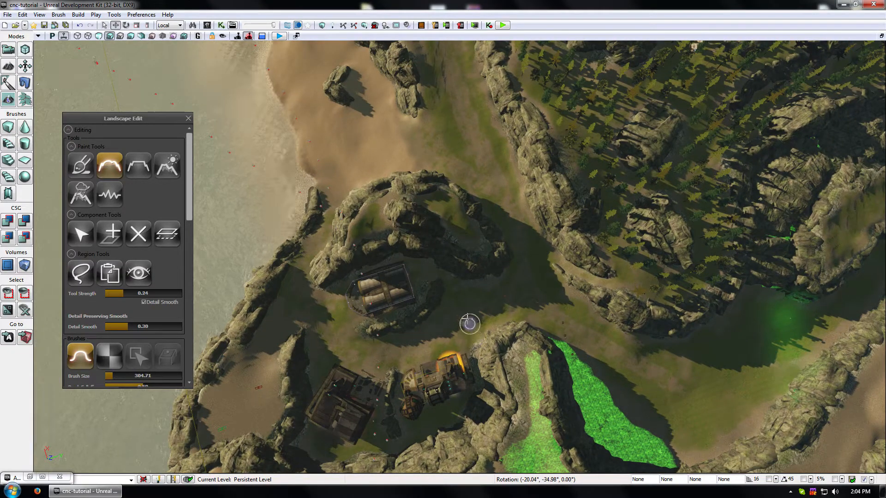
mouse_move(465, 313)
right_down()
mouse_move(475, 296)
mouse_move(397, 277)
mouse_move(277, 300)
mouse_move(444, 304)
right_up()
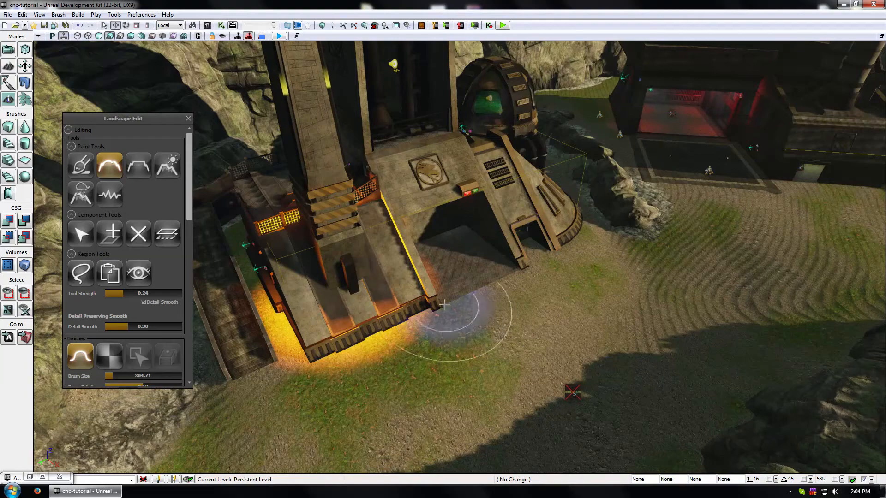
click(189, 119)
click(677, 80)
right_drag(676, 79, 434, 149)
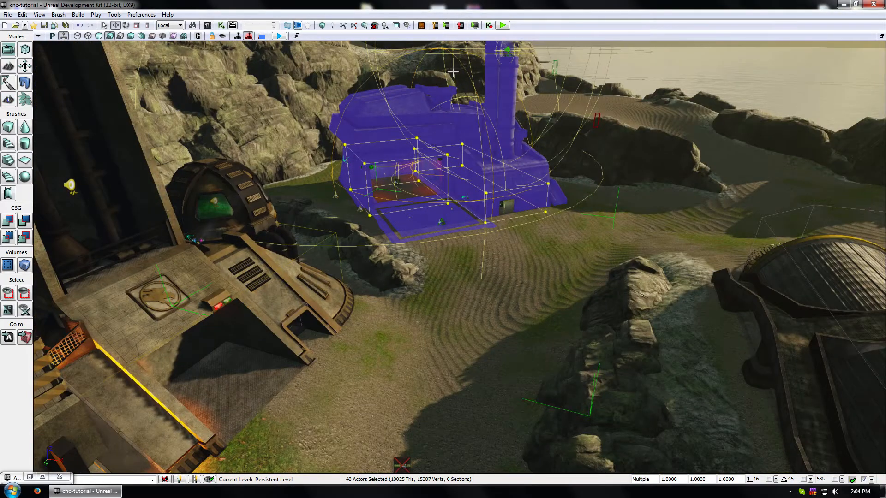
right_drag(453, 71, 692, 102)
right_drag(521, 132, 468, 159)
drag(465, 155, 469, 161)
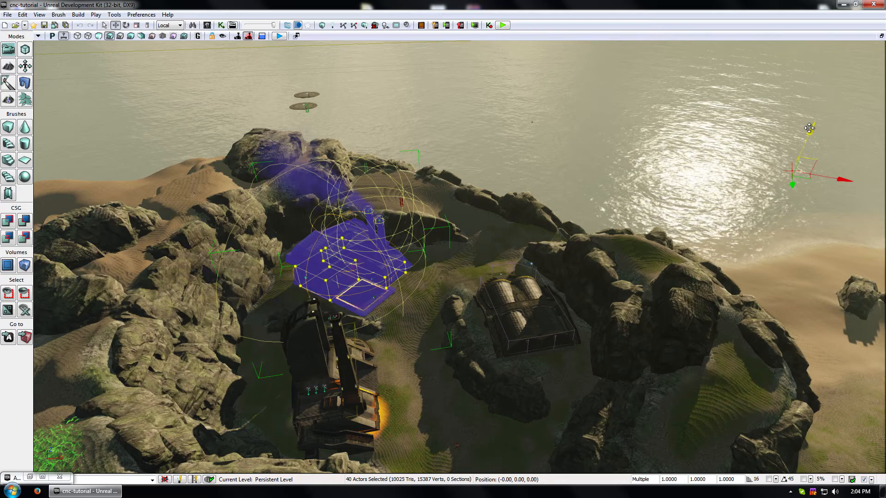
Try to move the weapons factory group vertically with its distant translation widget, and undo the move
drag(809, 129, 790, 42)
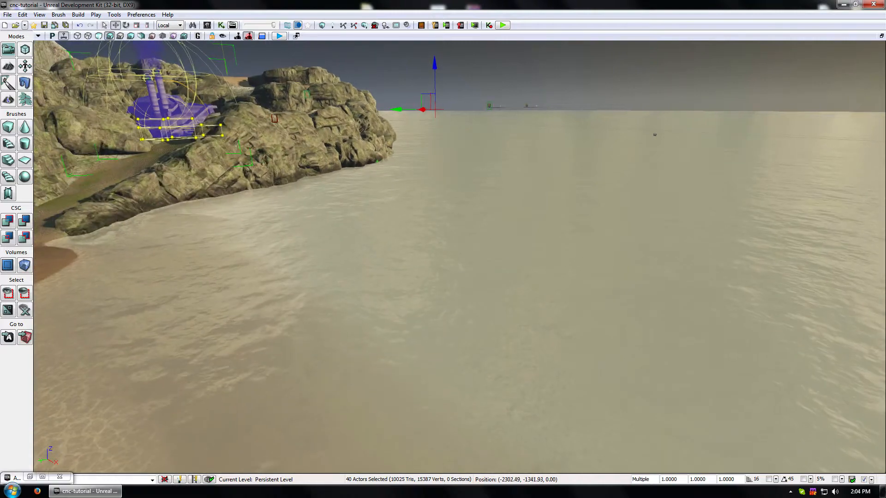
right_drag(483, 100, 454, 291)
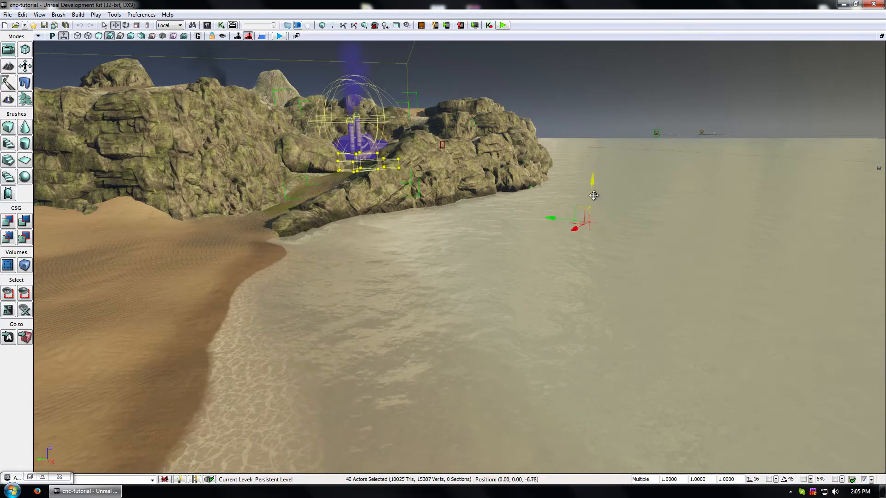
right_drag(472, 162, 425, 159)
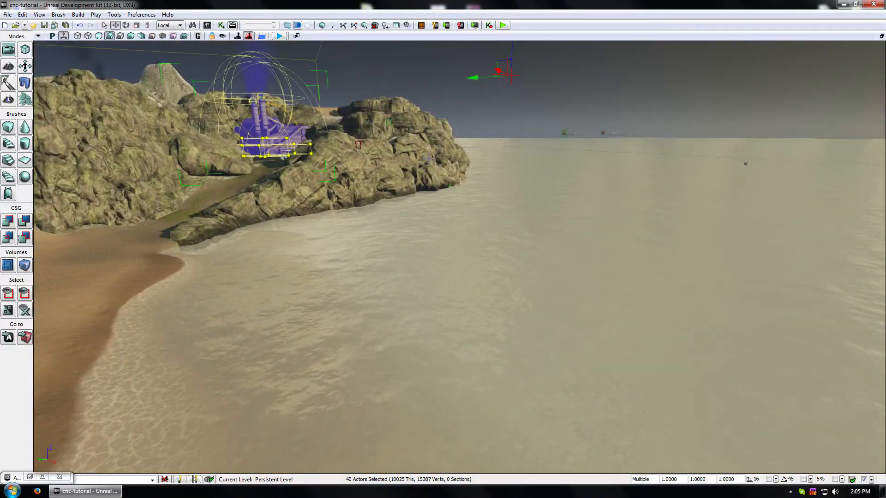
key(ctrl+v)
drag(421, 197, 457, 159)
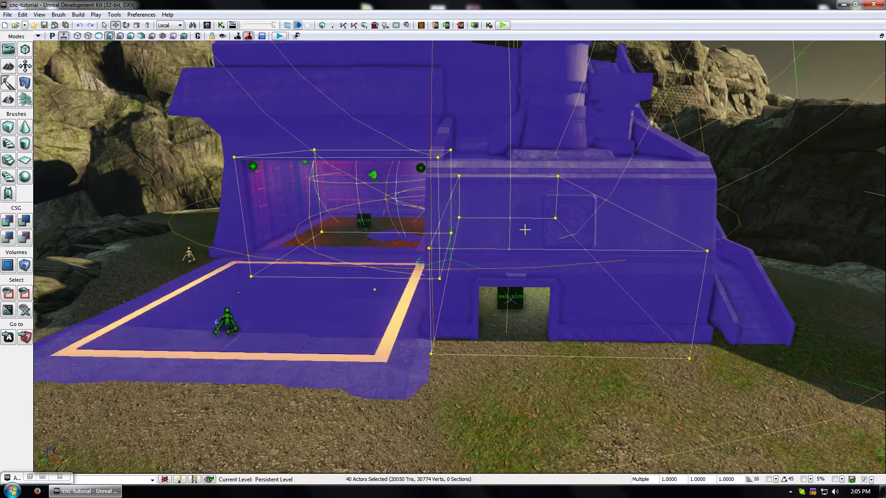
Try nudging the weapons factory group along the ground without using its widget, and return it to its starting spot
ctrl+drag(525, 230, 525, 233)
ctrl+right_drag(525, 229, 529, 229)
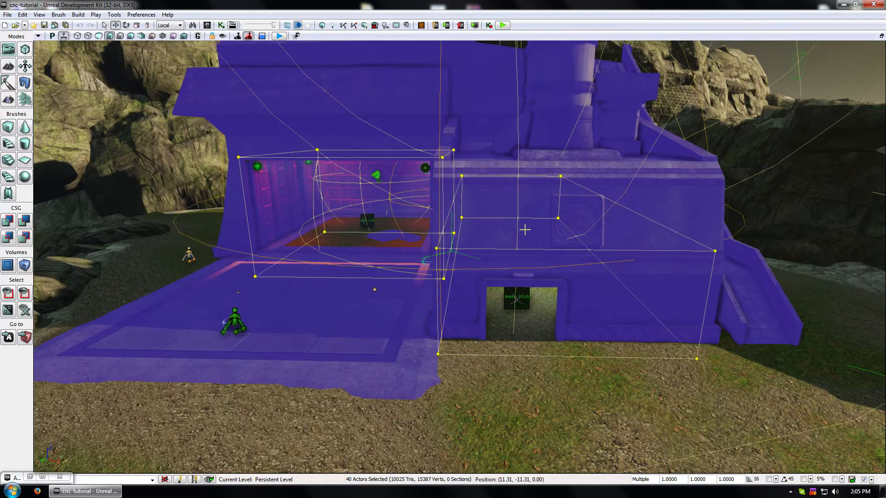
ctrl+drag(525, 229, 525, 229)
ctrl+right_drag(525, 229, 521, 229)
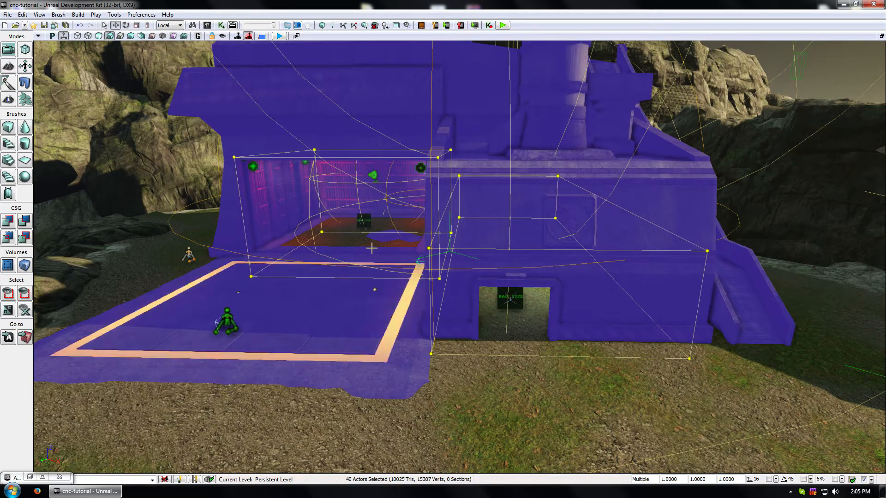
Shift the weapons factory group slightly along the ground with the camera following the selection
scroll(400, 362, up, 10)
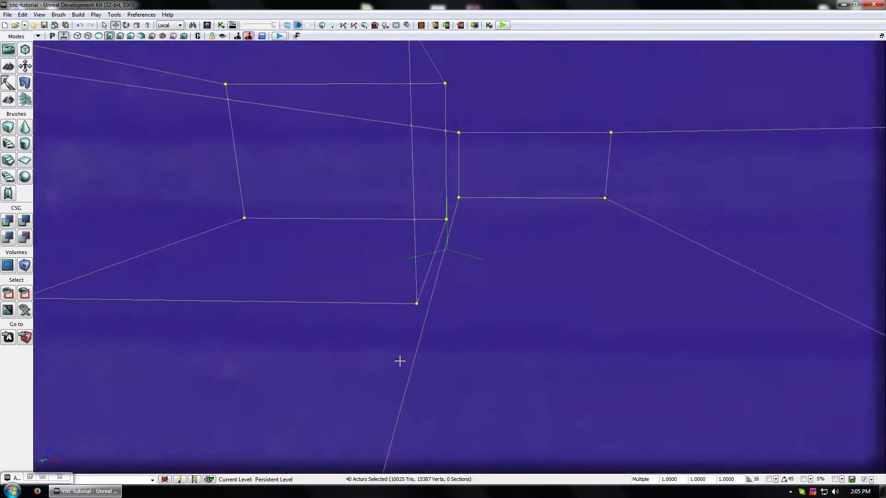
scroll(399, 361, down, 9)
ctrl+right_drag(399, 361, 396, 361)
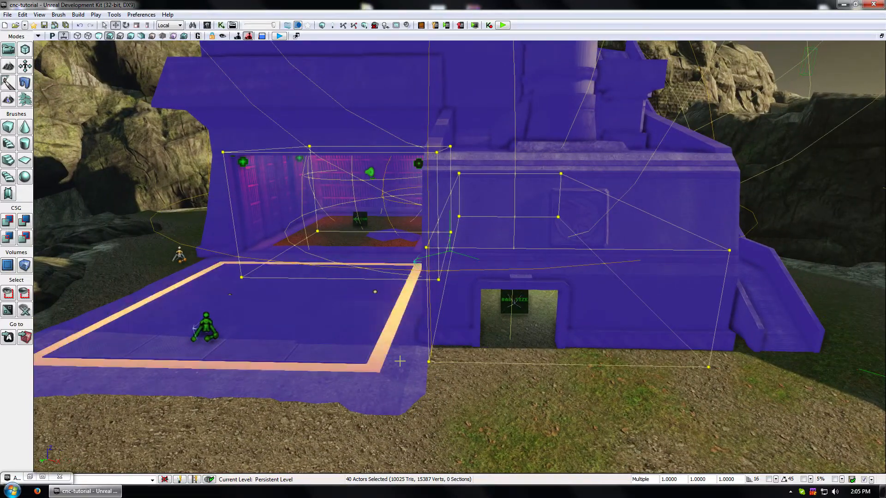
ctrl+shift+drag(399, 361, 399, 357)
ctrl+shift+right_drag(399, 361, 403, 361)
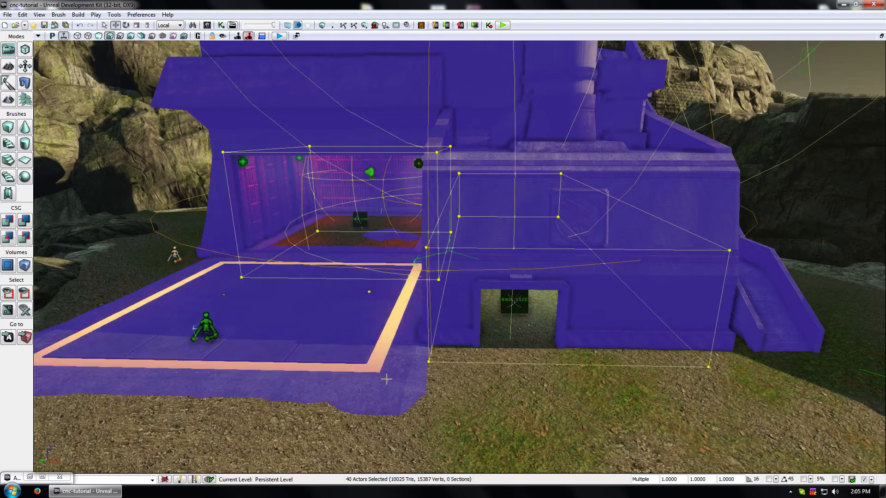
Add the pawn-shaped actor beside the weapons factory to the selection, raise everything slightly with its nearby widget, and select the landscape instead
mouse_move(386, 379)
middle_down()
mouse_move(387, 352)
mouse_move(387, 382)
middle_up()
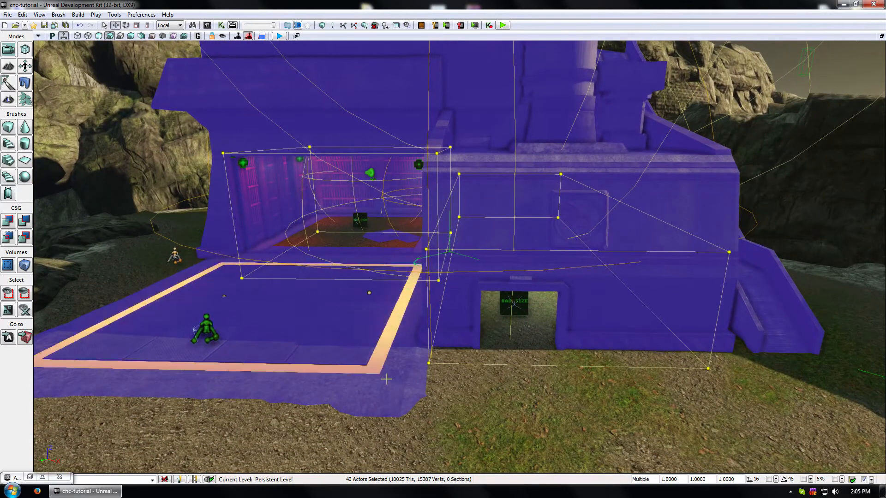
scroll(387, 380, up, 5)
scroll(386, 379, down, 5)
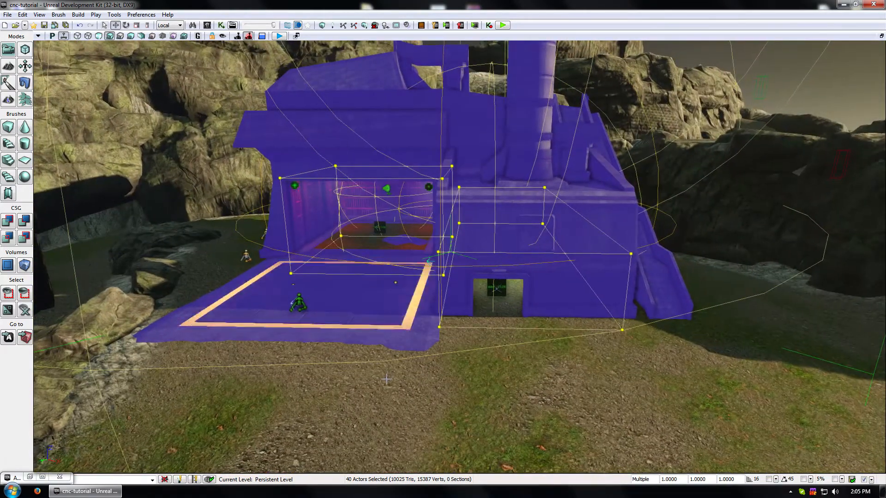
mouse_move(387, 379)
middle_down()
mouse_move(386, 352)
mouse_move(387, 392)
mouse_move(386, 377)
middle_up()
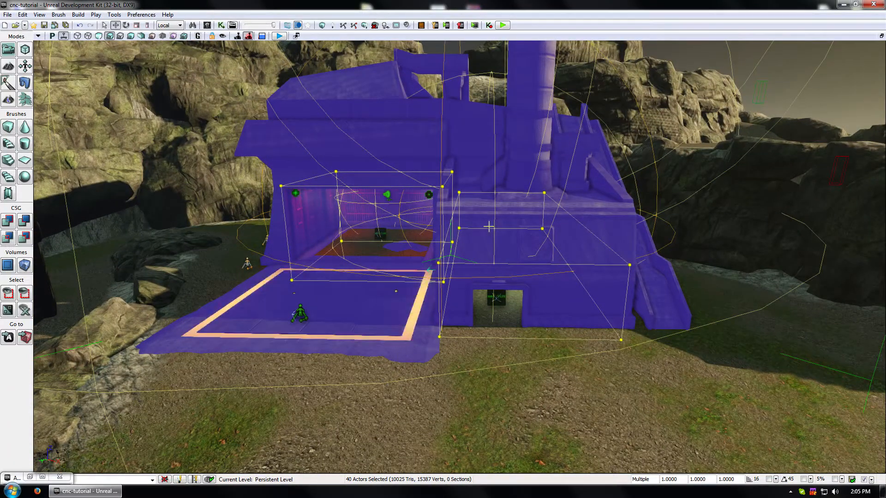
ctrl+click(247, 264)
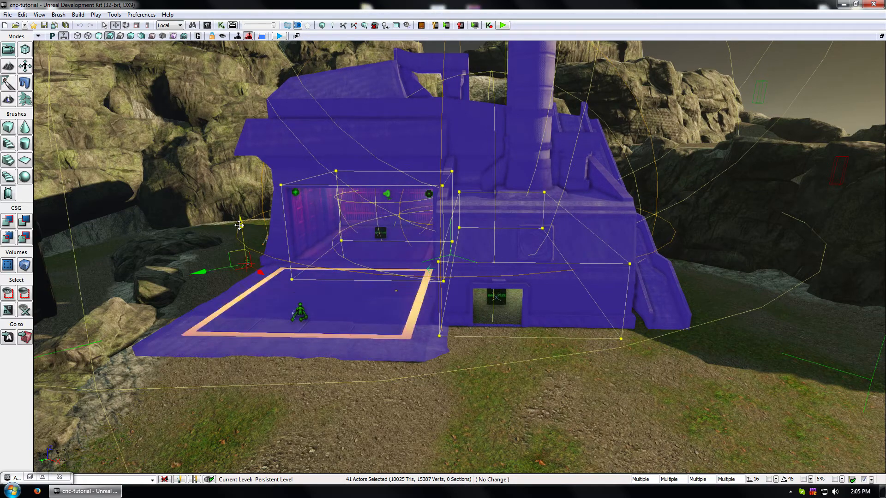
click(384, 423)
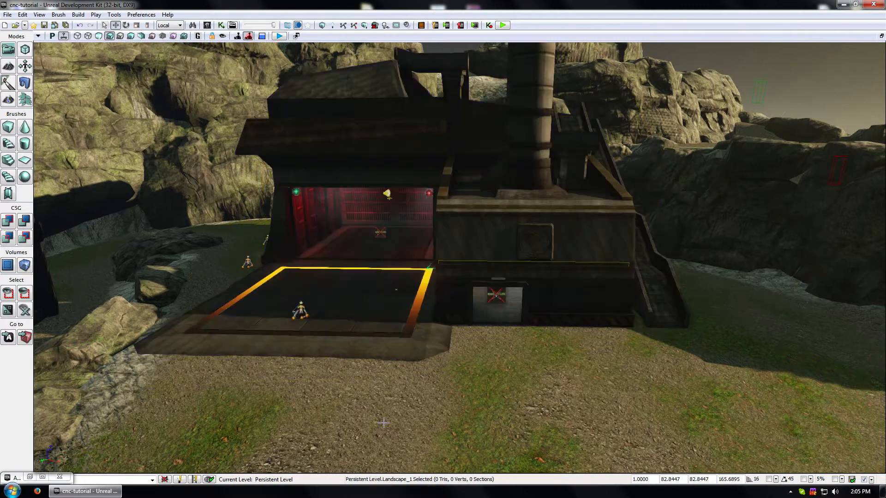
right_drag(460, 259, 489, 277)
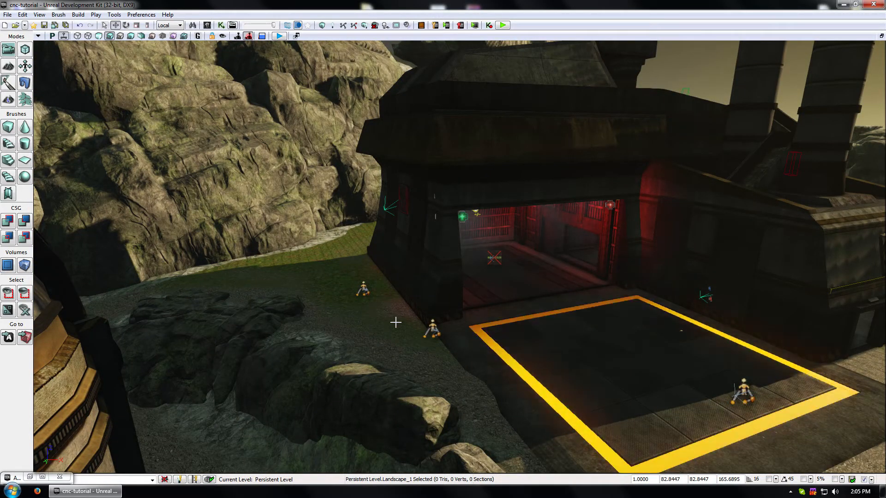
right_drag(369, 375, 314, 369)
right_drag(415, 295, 289, 300)
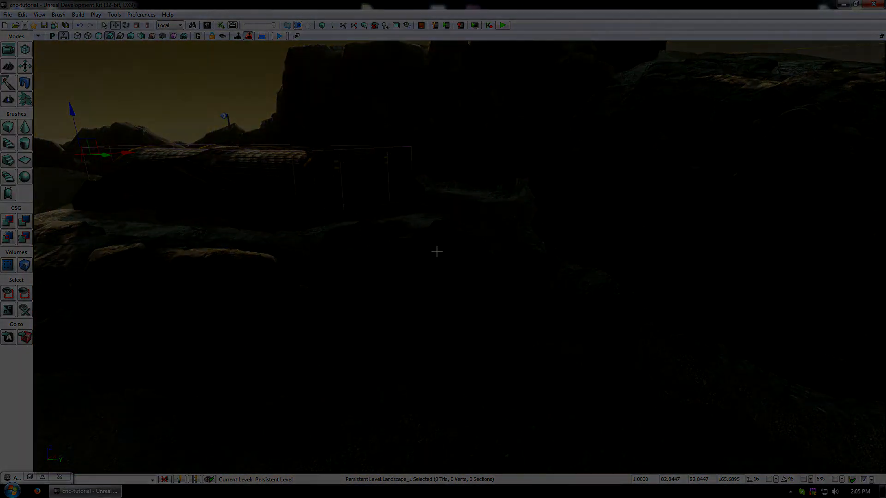